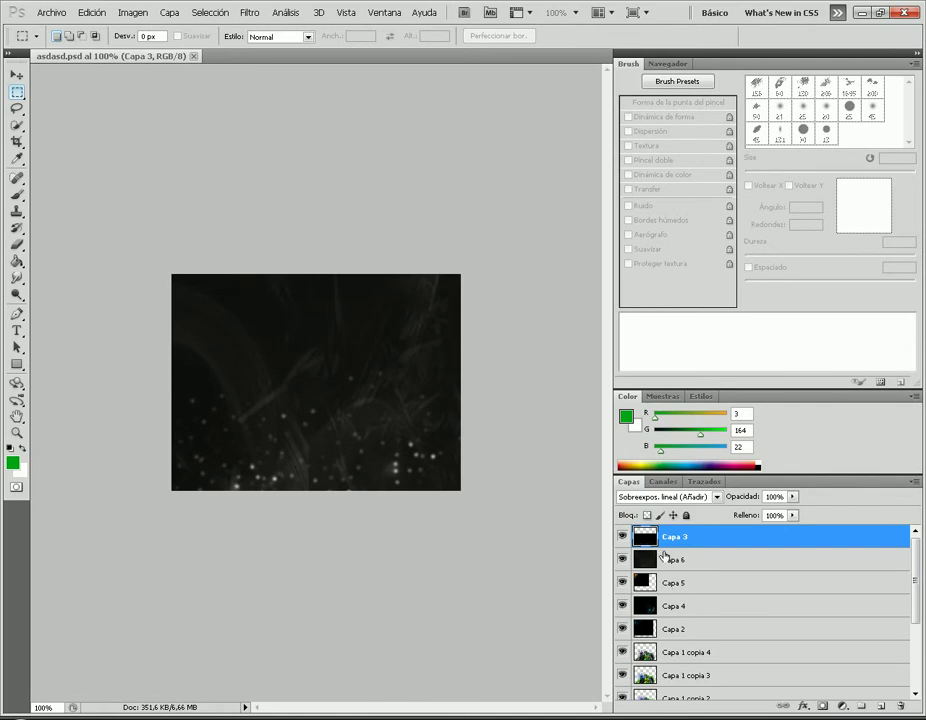
# Step: Set the blend mode of layer Capa 6 to Sobreexpos. lineal (Añadir), matching Capa 3
pyautogui.click(668, 496)
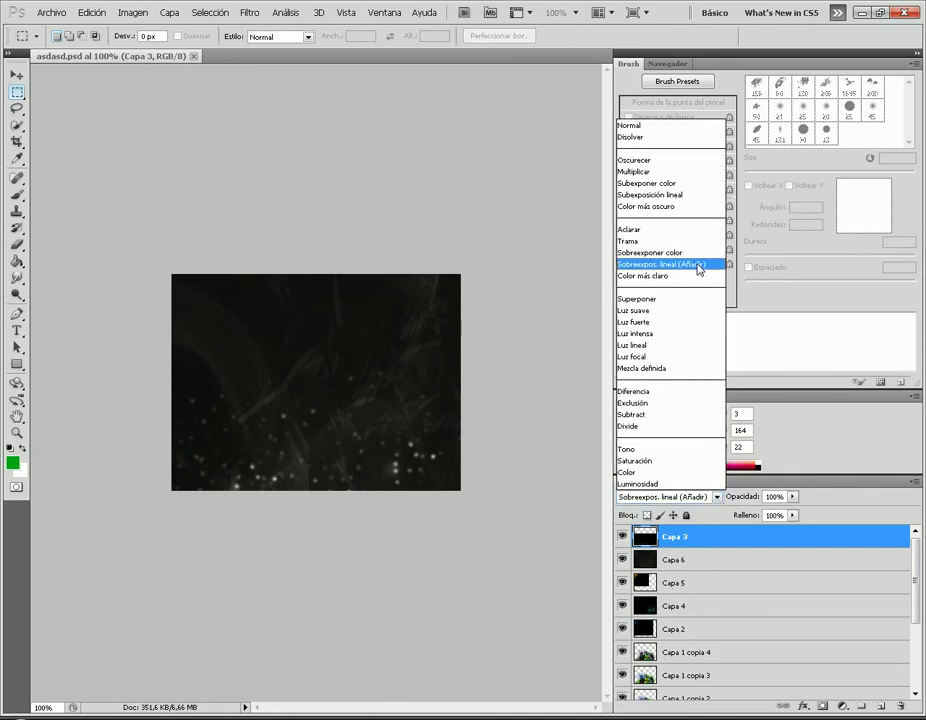
pyautogui.click(698, 265)
pyautogui.click(711, 563)
pyautogui.click(712, 497)
pyautogui.click(686, 267)
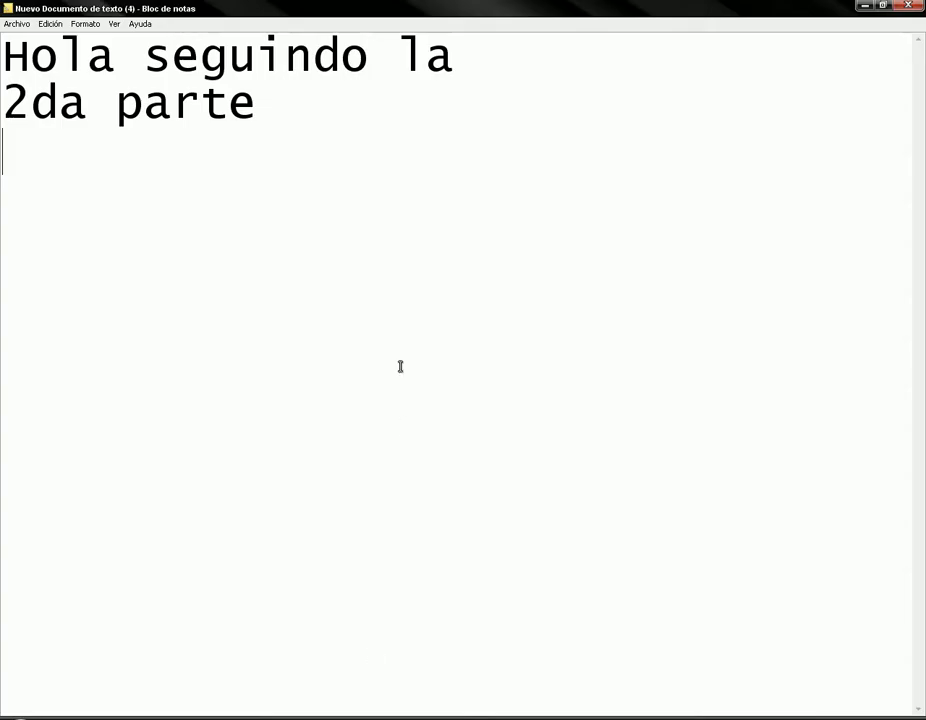
# Step: Switch to Notepad and add the line "agregamos un cliping masc y despues vamos a desenfocar" below the existing note
pyautogui.write('agr')
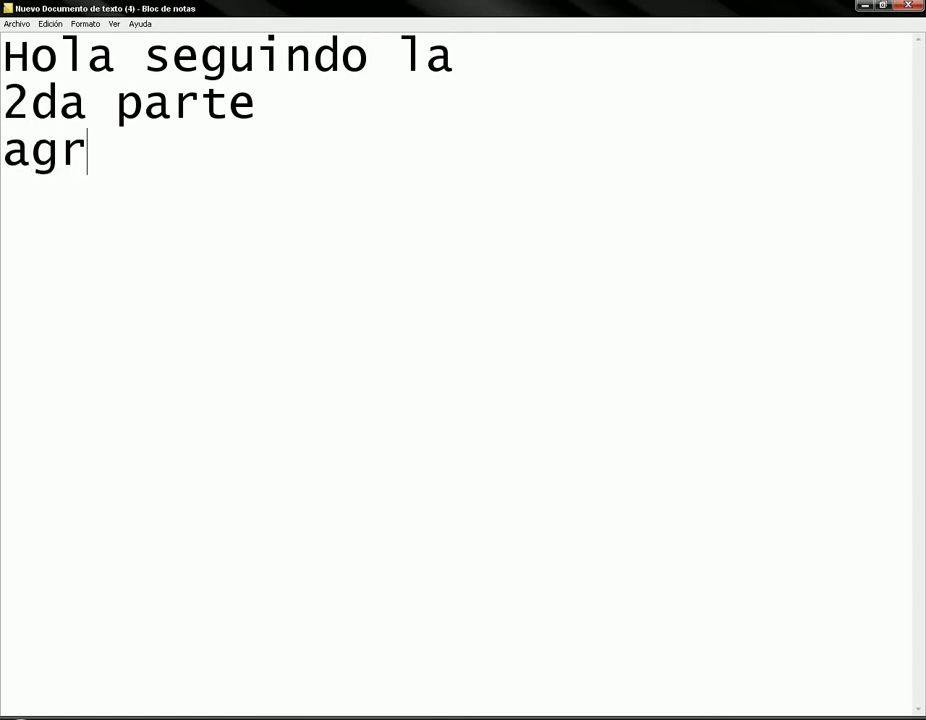
pyautogui.write('egamos un')
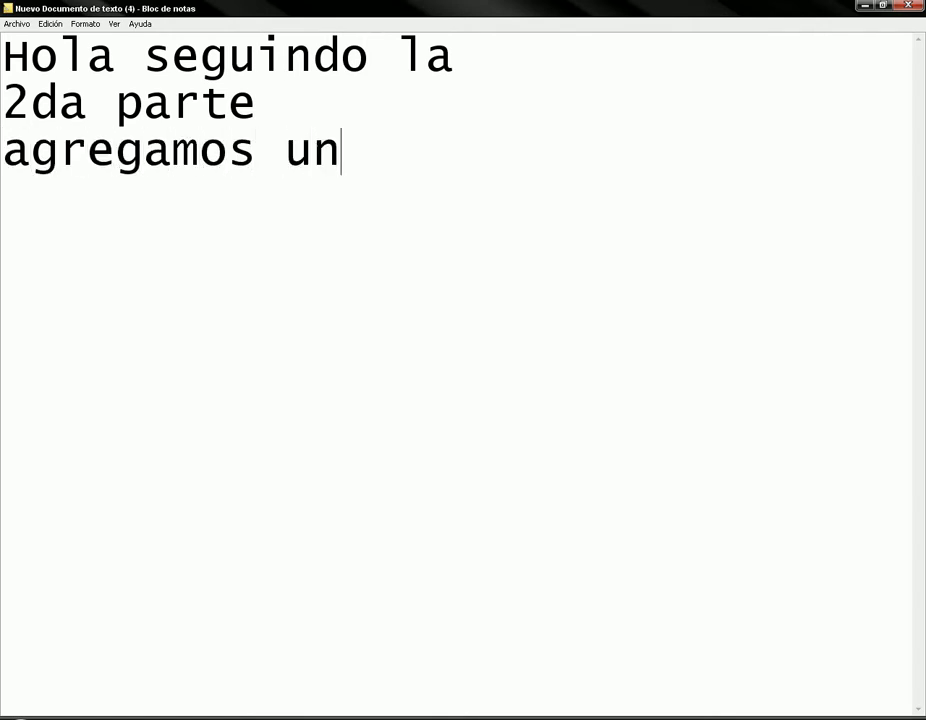
pyautogui.write(' cliping m')
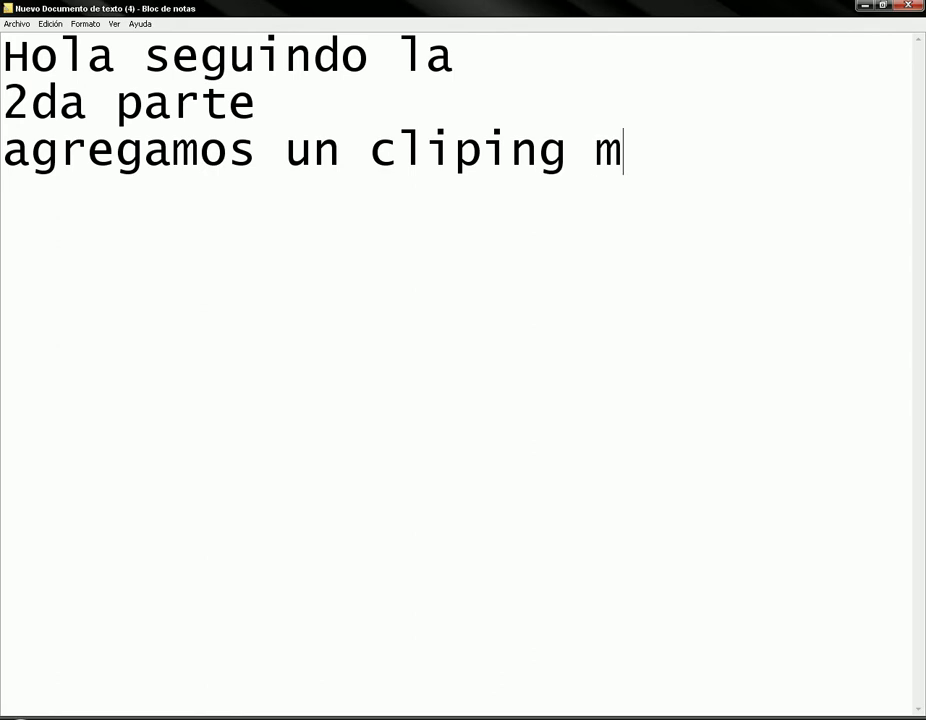
pyautogui.write('asc y desp')
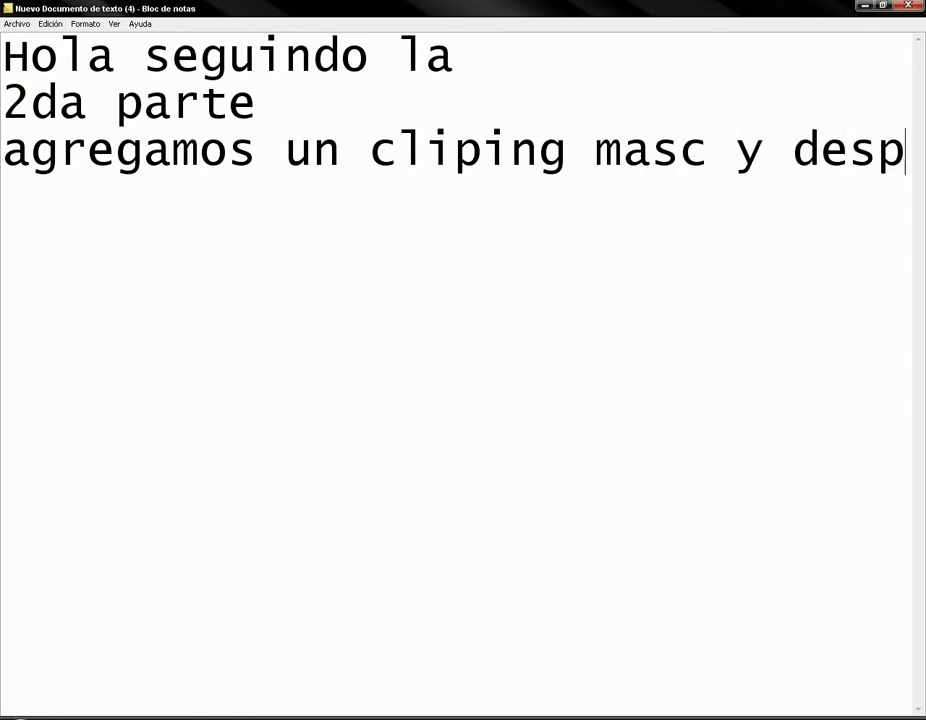
pyautogui.write('ues ')
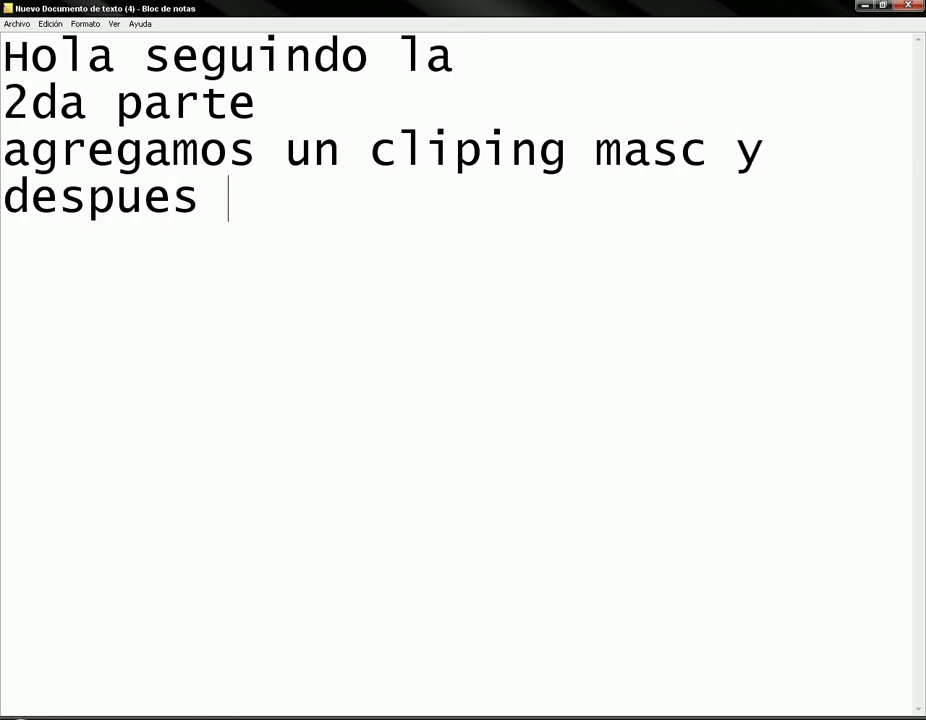
pyautogui.write('vamos a dese')
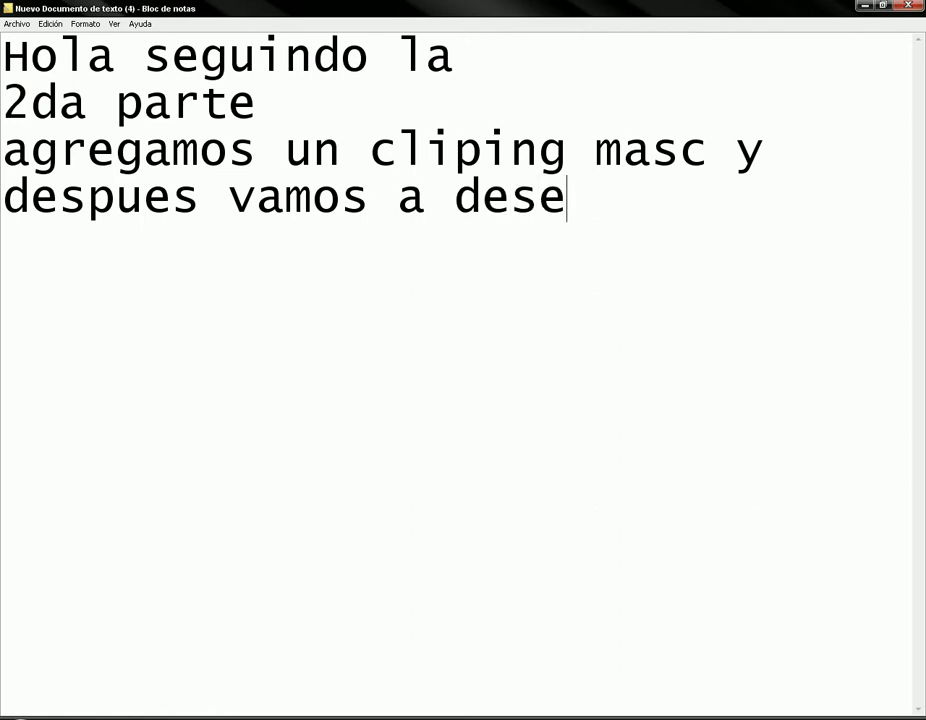
pyautogui.write('nfocar')
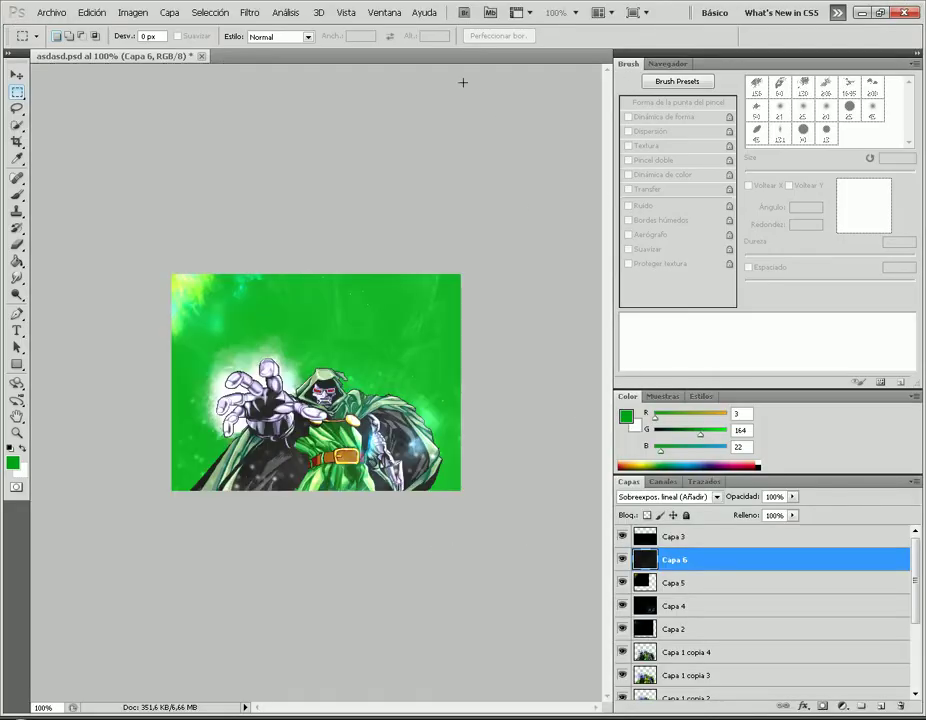
# Step: Switch to Photoshop, choose the Brush tool with the 130 px splatter tip, and try a dab over the figure's shoulder on Capa 6
pyautogui.click(17, 195)
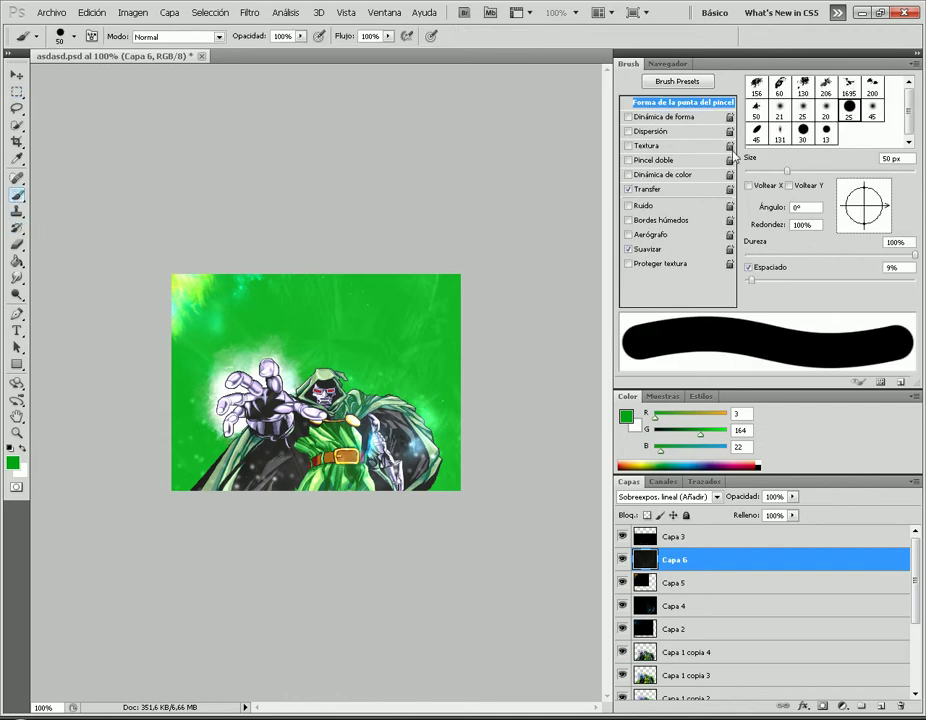
pyautogui.click(824, 85)
pyautogui.click(803, 86)
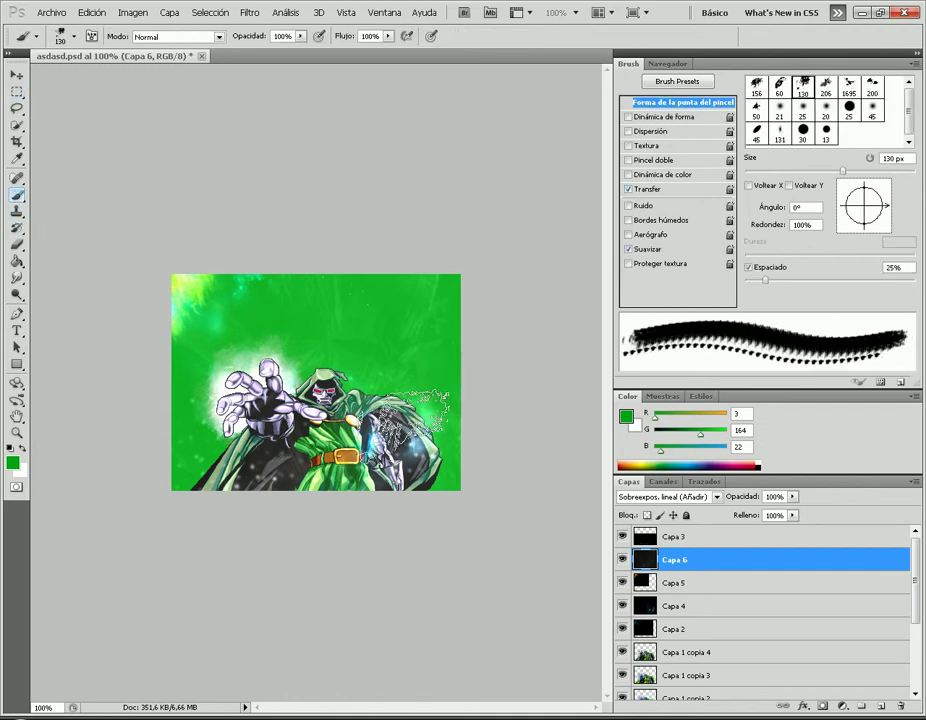
pyautogui.click(408, 391)
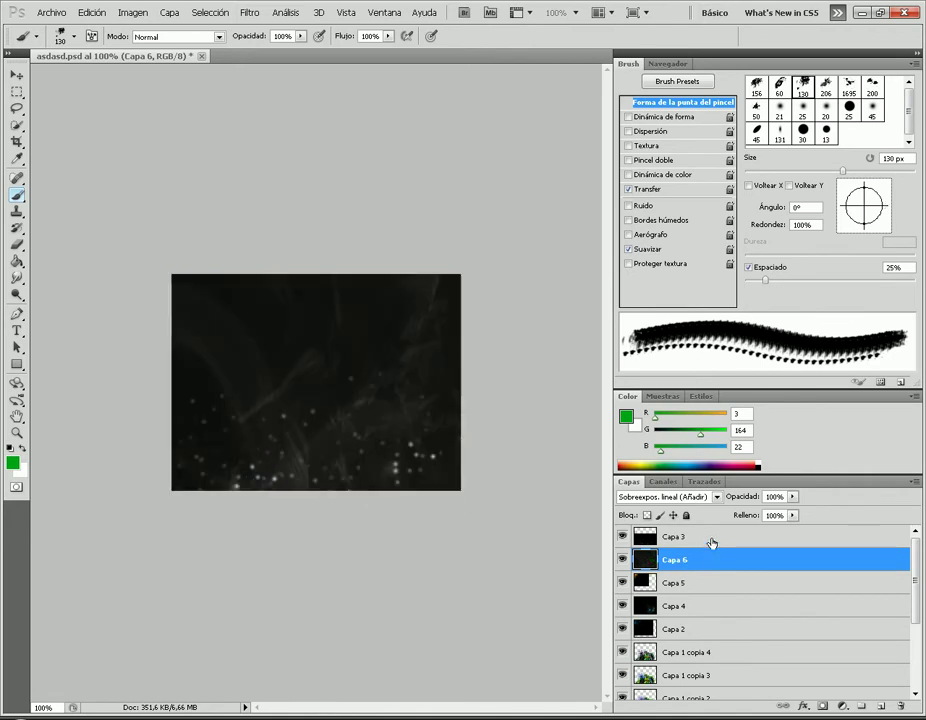
# Step: Change Capa 6 from Normal back to the Sobreexpos. lineal (Añadir) blend mode
pyautogui.click(706, 539)
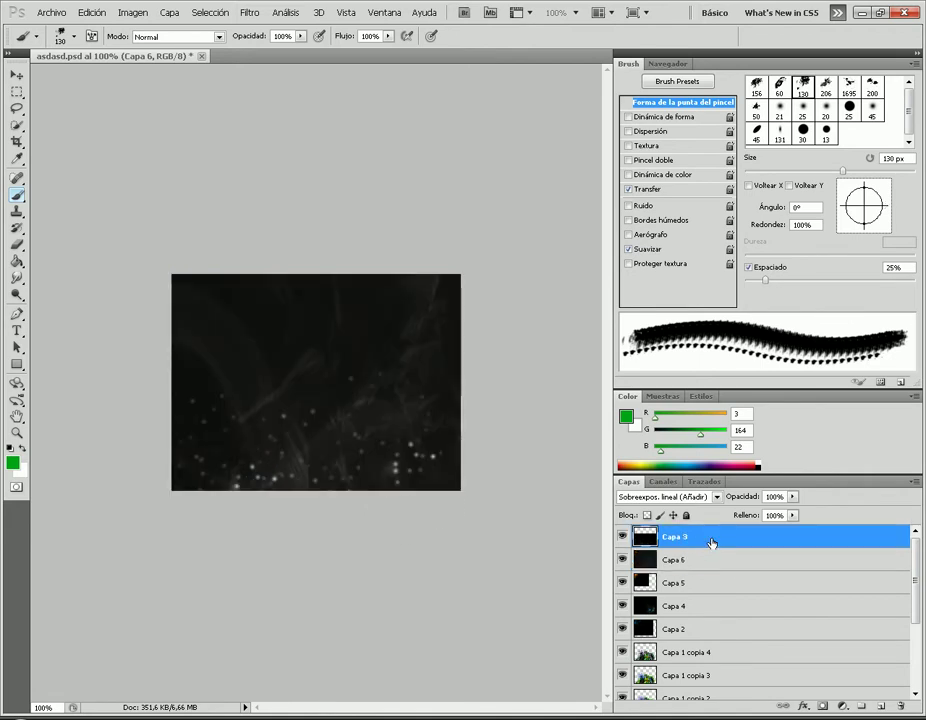
pyautogui.click(706, 556)
pyautogui.click(716, 497)
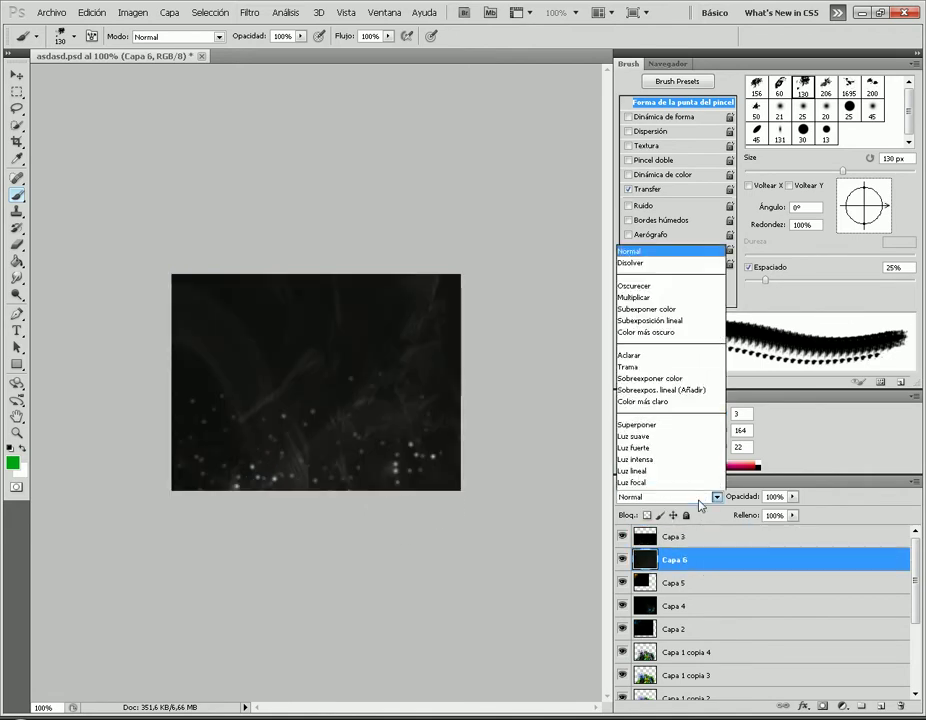
pyautogui.click(663, 282)
# Step: Add a new layer above Capa 3 and stamp green splatters around the cape and shoulder beside the figure's face, with Transfer and Suavizar off
pyautogui.click(713, 540)
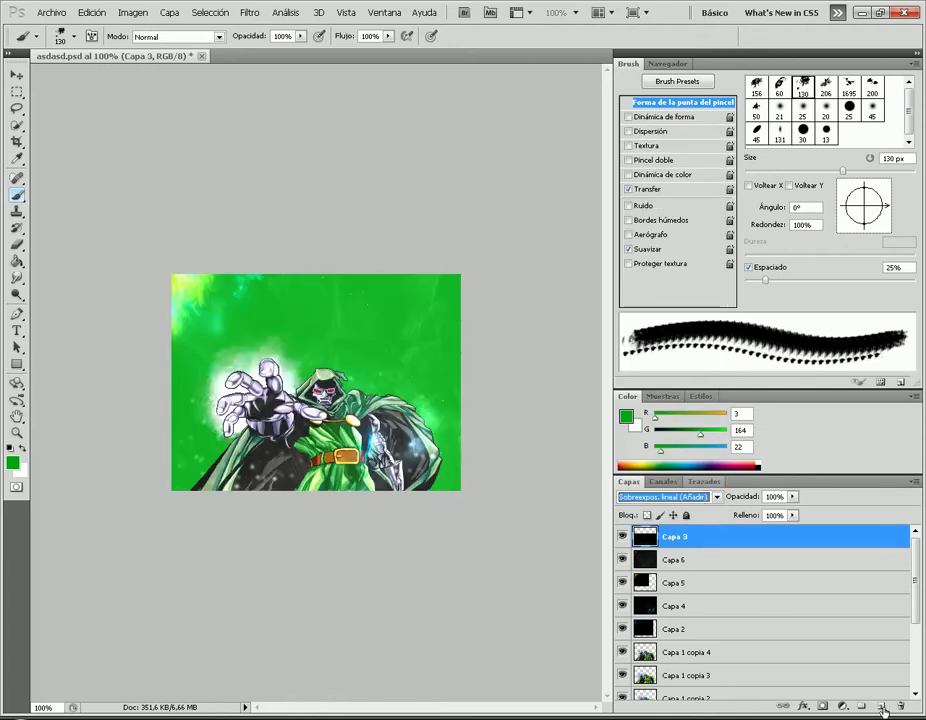
pyautogui.click(884, 706)
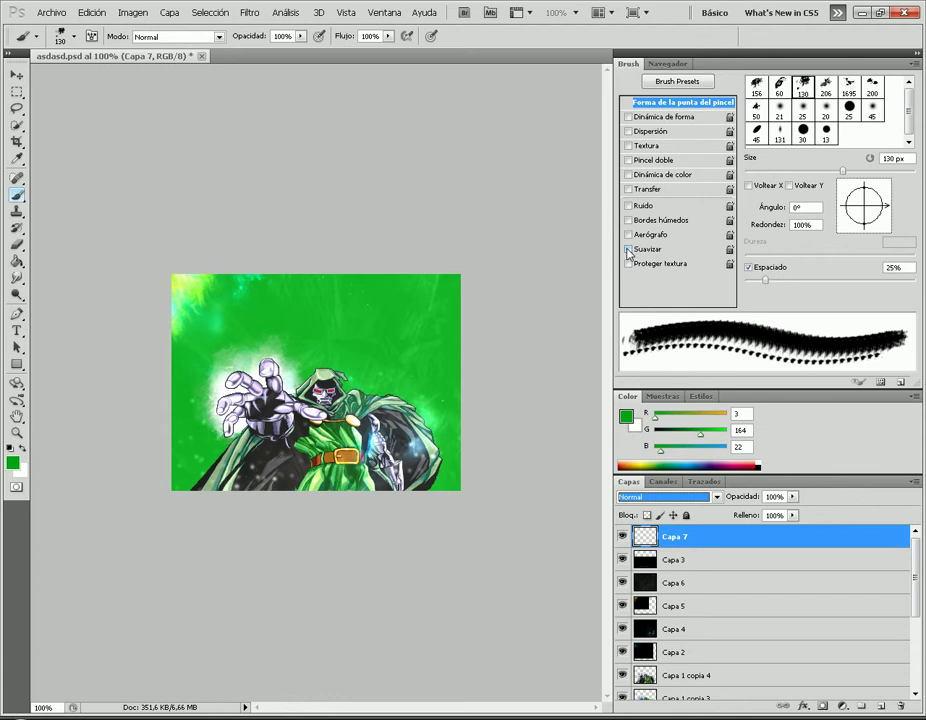
pyautogui.click(396, 395)
pyautogui.click(448, 438)
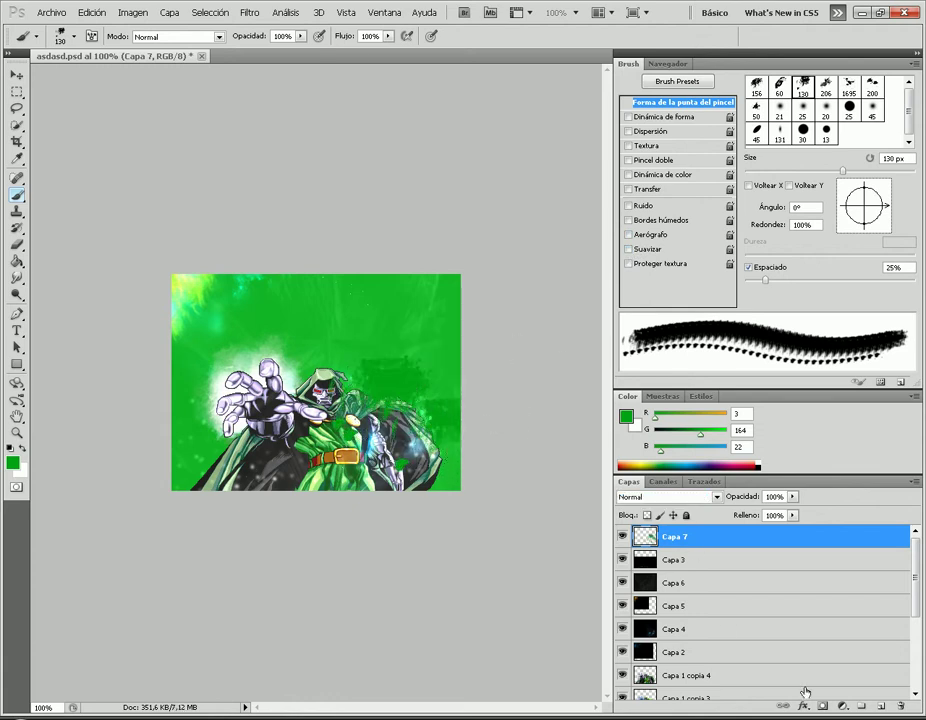
# Step: Add another layer above the splatters, fill it with the composite using Apply Image, and clip it to Capa 7
pyautogui.click(882, 706)
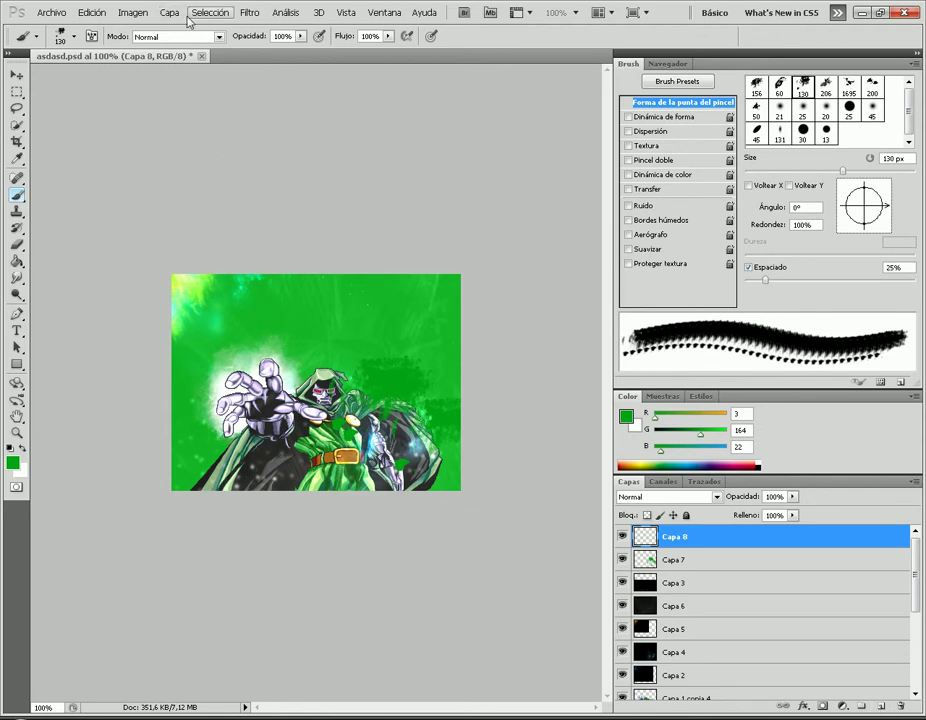
pyautogui.click(136, 13)
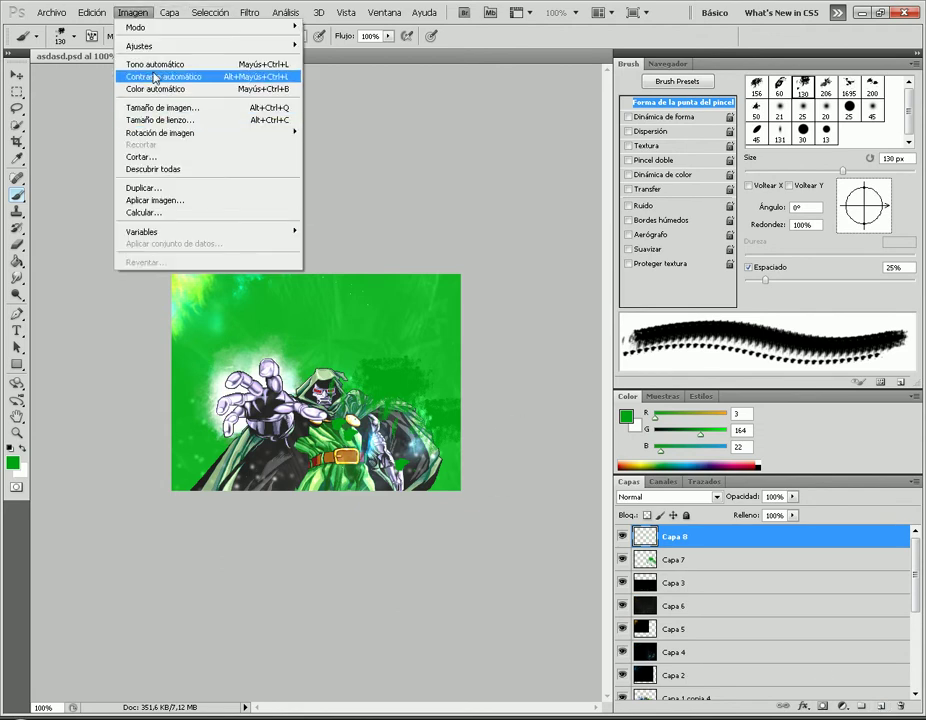
pyautogui.click(166, 200)
pyautogui.press('Return')
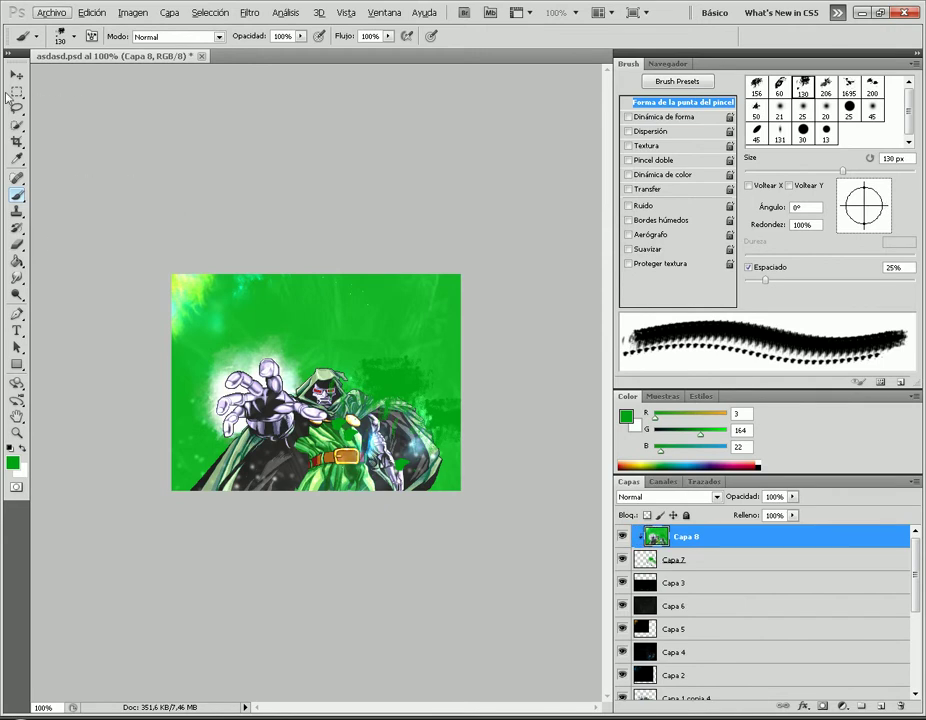
# Step: Hide every layer from Capa 3 down to Fondo so only Capa 8 and Capa 7 stay visible
pyautogui.click(16, 75)
pyautogui.click(675, 582)
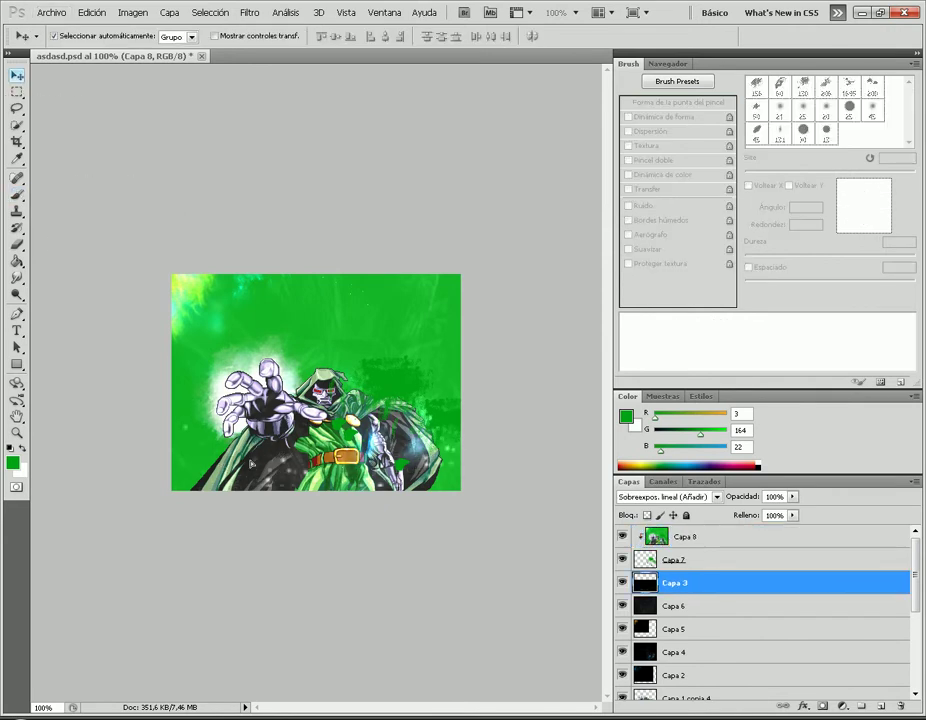
pyautogui.moveTo(622, 586); pyautogui.dragTo(622, 629)
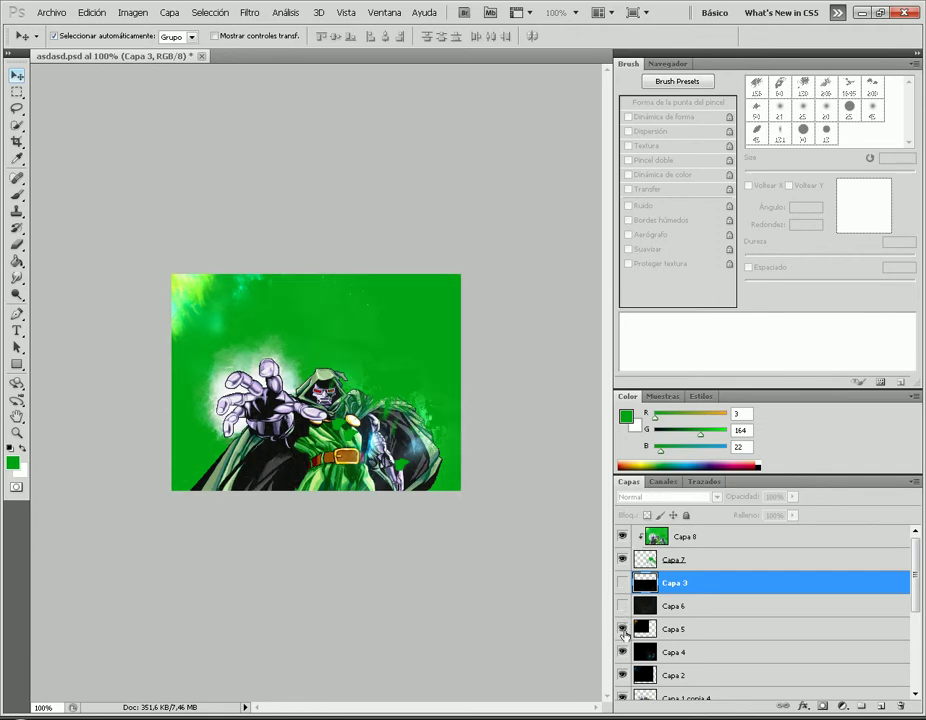
pyautogui.moveTo(398, 451)
pyautogui.mouseDown()
pyautogui.moveTo(424, 446)
pyautogui.moveTo(400, 443)
pyautogui.mouseUp()
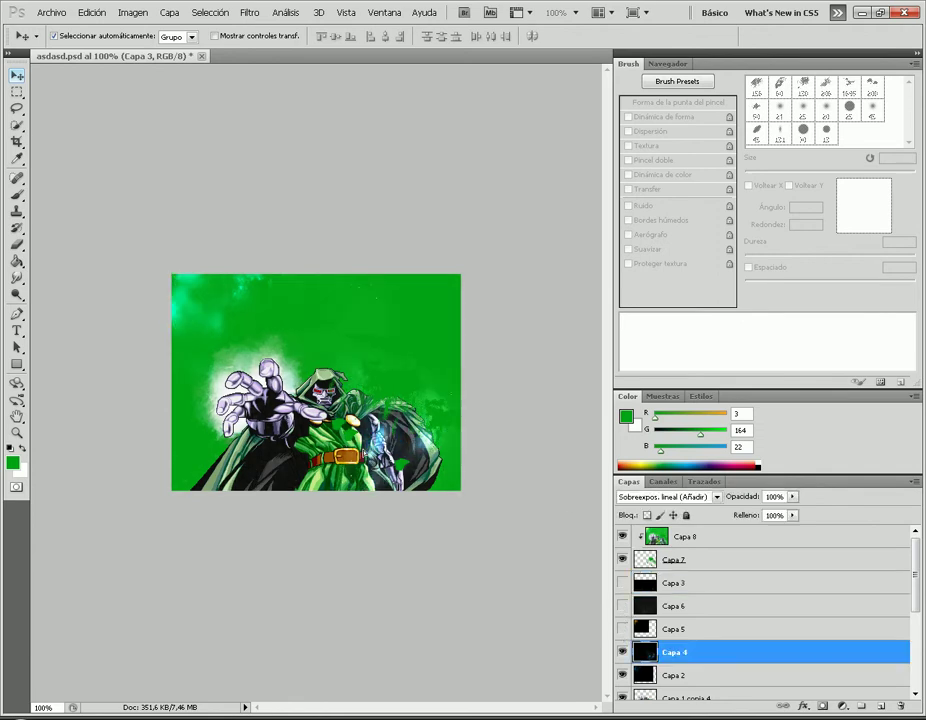
pyautogui.scroll(-2, 659, 654)
pyautogui.moveTo(622, 604); pyautogui.dragTo(626, 697)
pyautogui.scroll(-3, 622, 640)
pyautogui.scroll(-2, 622, 677)
pyautogui.scroll(7, 628, 685)
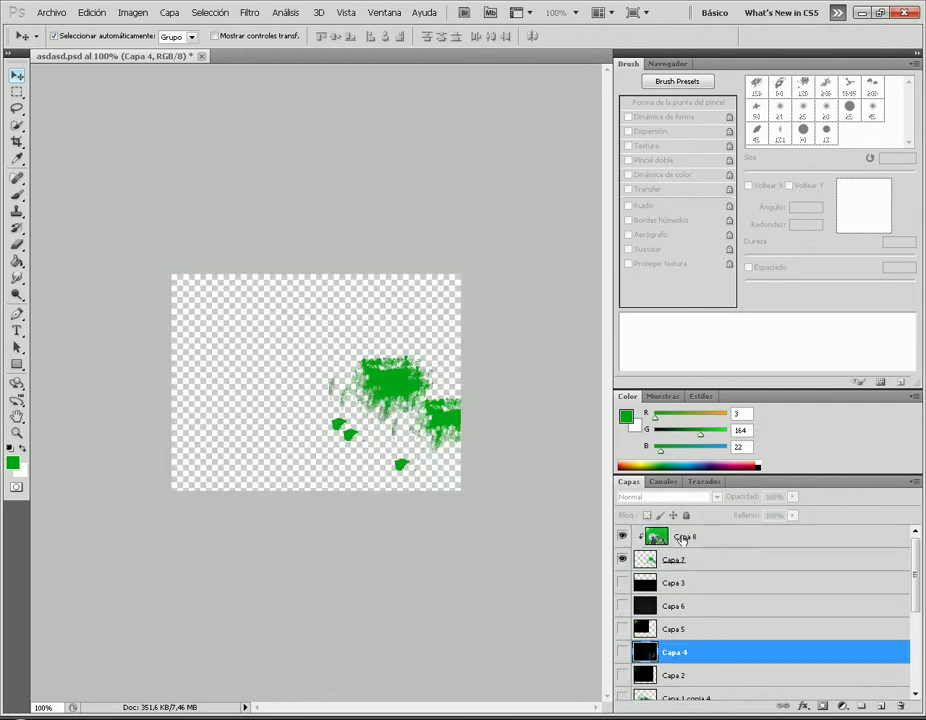
# Step: Move the clipped Capa 8 image to the right so the hand and mask fall inside the splatter shapes
pyautogui.click(668, 543)
pyautogui.keyDown('shift'); pyautogui.click(420, 424); pyautogui.keyUp('shift')
pyautogui.click(345, 470)
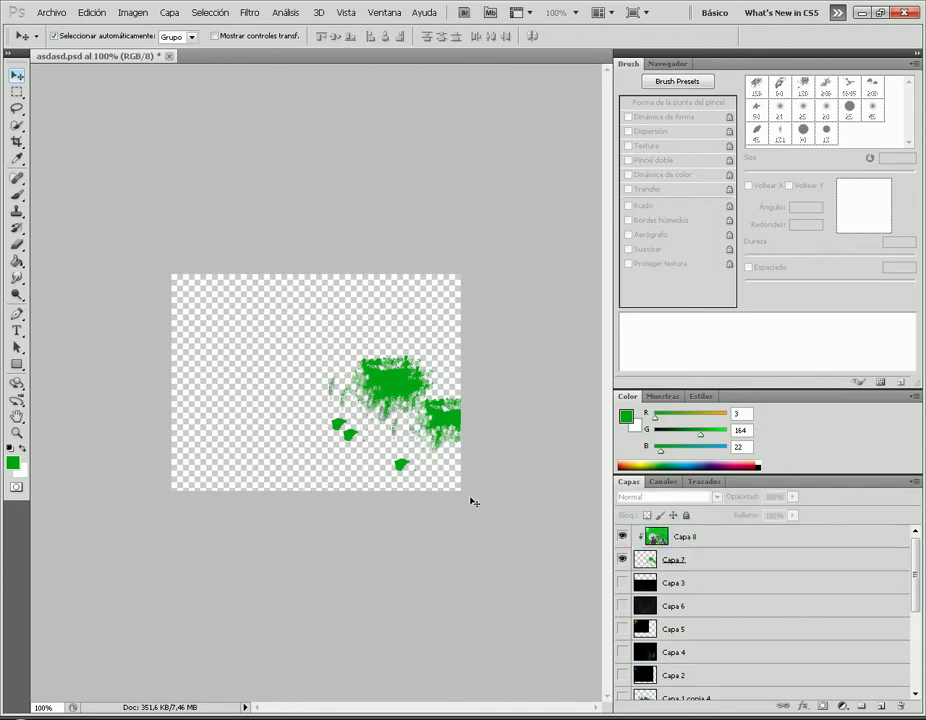
pyautogui.moveTo(240, 436); pyautogui.dragTo(320, 418)
pyautogui.moveTo(390, 401); pyautogui.dragTo(475, 378)
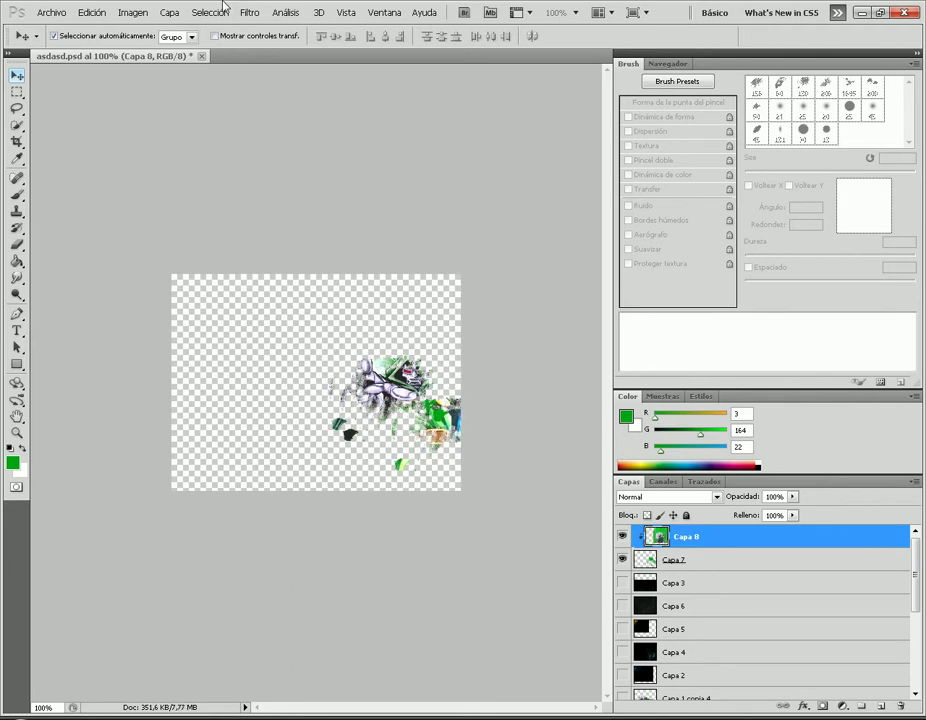
# Step: Apply a Motion Blur (Desenfoque de movimiento) to Capa 8 with a 0° angle and a distance of 27 pixels
pyautogui.click(249, 12)
pyautogui.moveTo(350, 160)
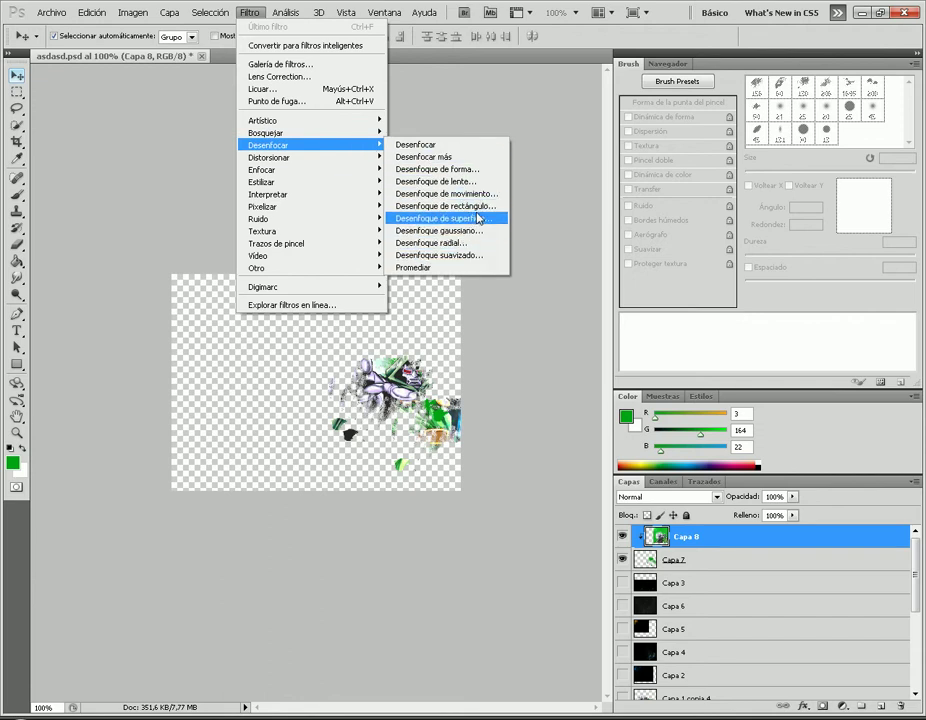
pyautogui.click(460, 193)
pyautogui.moveTo(455, 153); pyautogui.dragTo(614, 92)
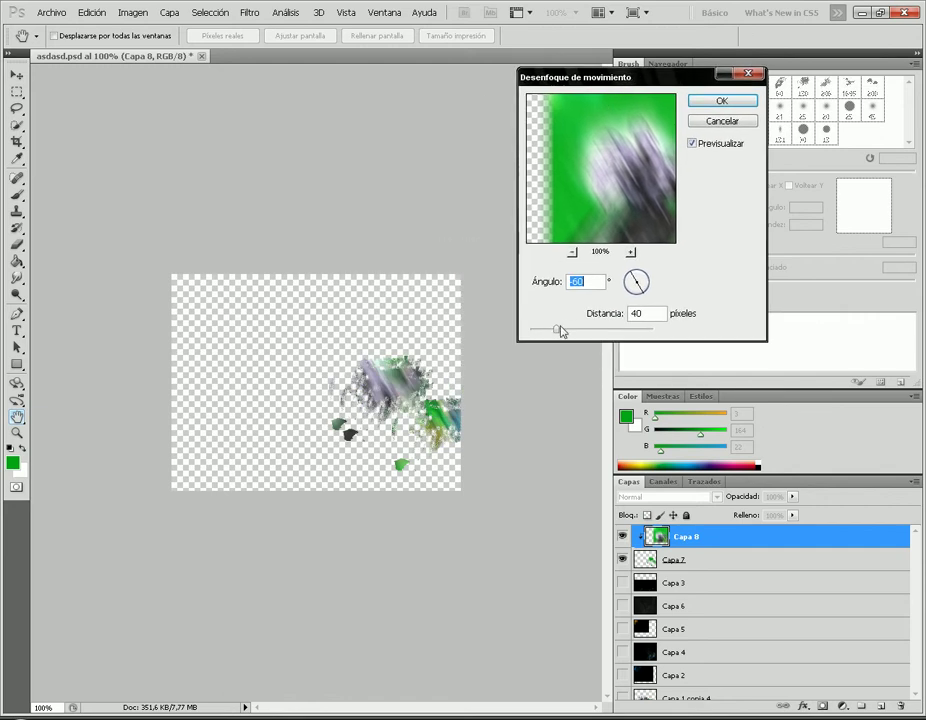
pyautogui.click(633, 283)
pyautogui.moveTo(632, 282); pyautogui.dragTo(629, 286)
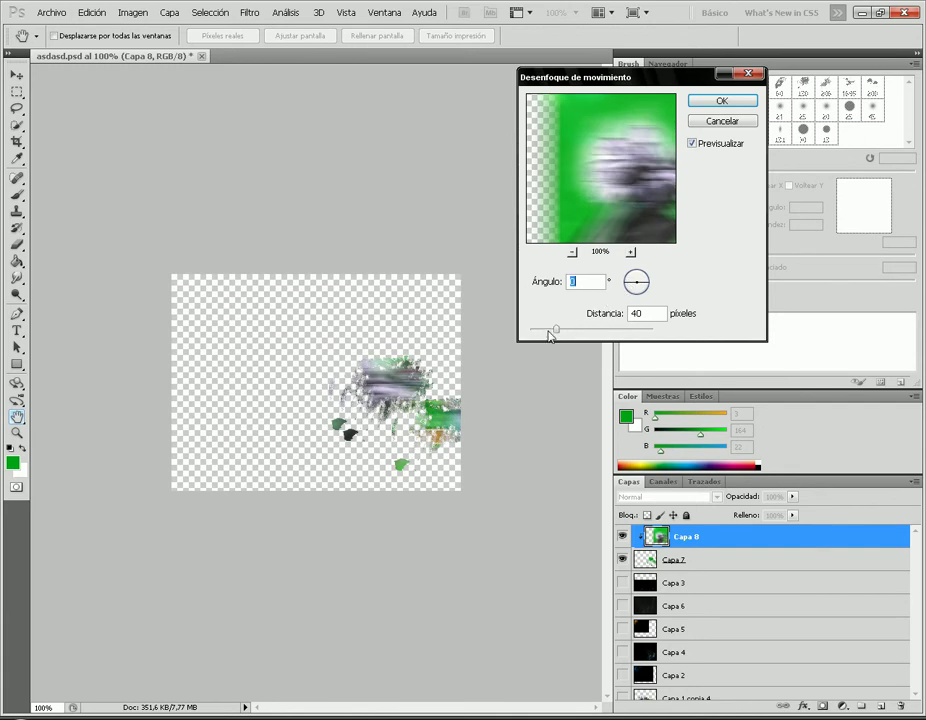
pyautogui.moveTo(563, 333); pyautogui.dragTo(505, 331)
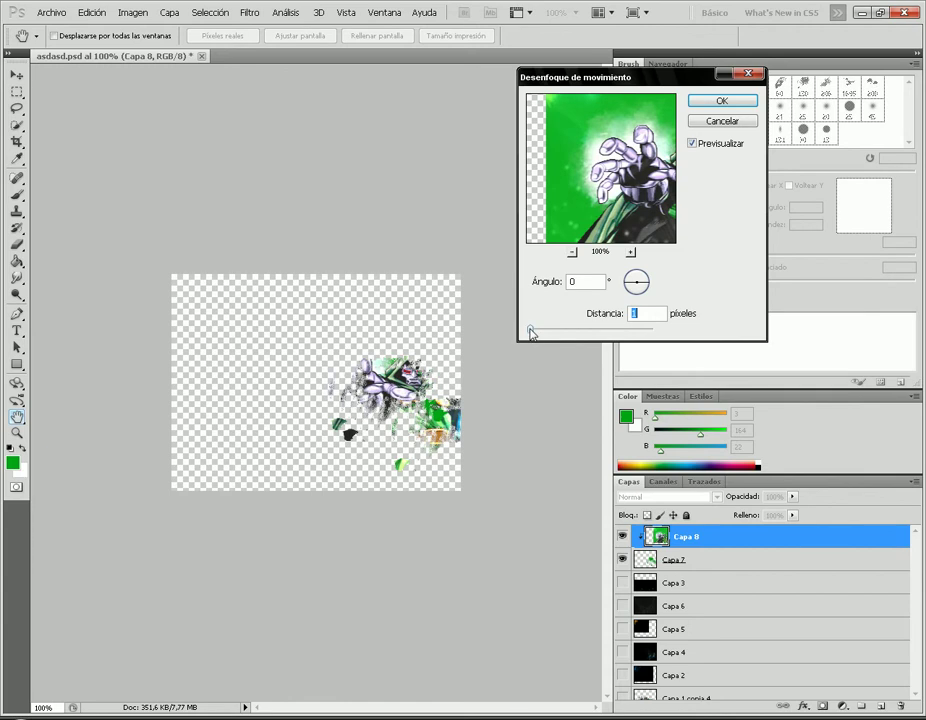
pyautogui.moveTo(546, 333); pyautogui.dragTo(548, 333)
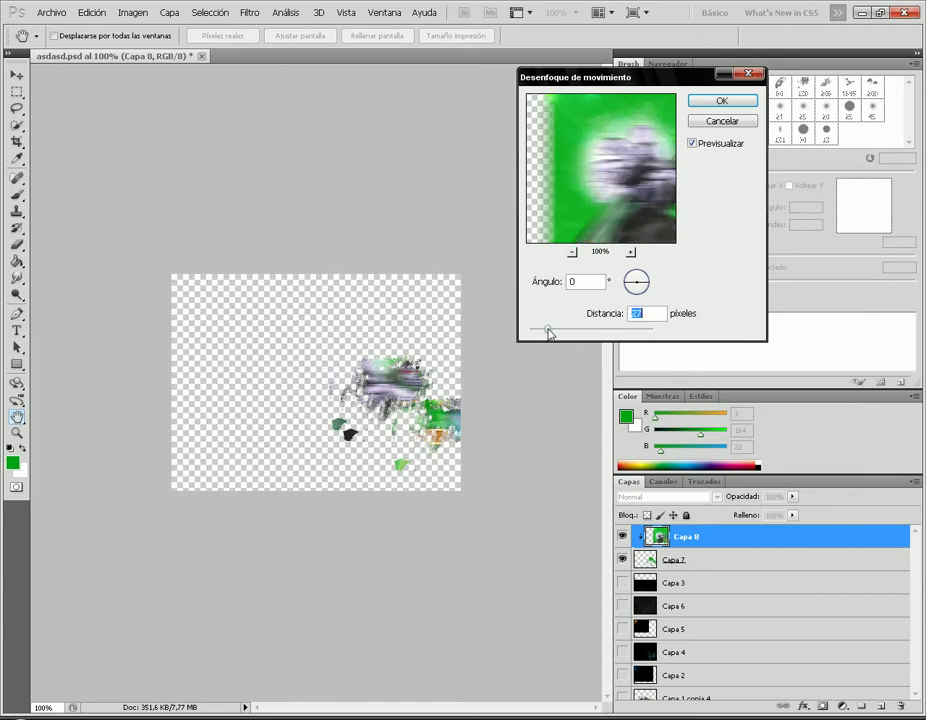
pyautogui.click(724, 104)
pyautogui.press('v')
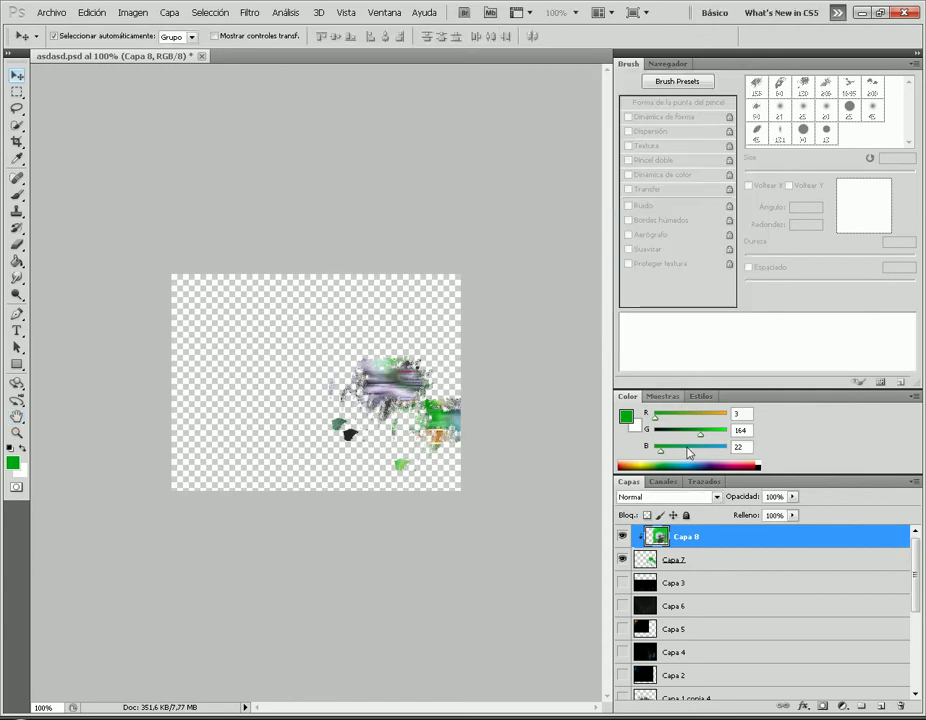
# Step: Show the Fondo layer, Capa 1 and all of the Capa 1 copies again
pyautogui.scroll(-1, 697, 550)
pyautogui.moveTo(919, 590); pyautogui.dragTo(919, 650)
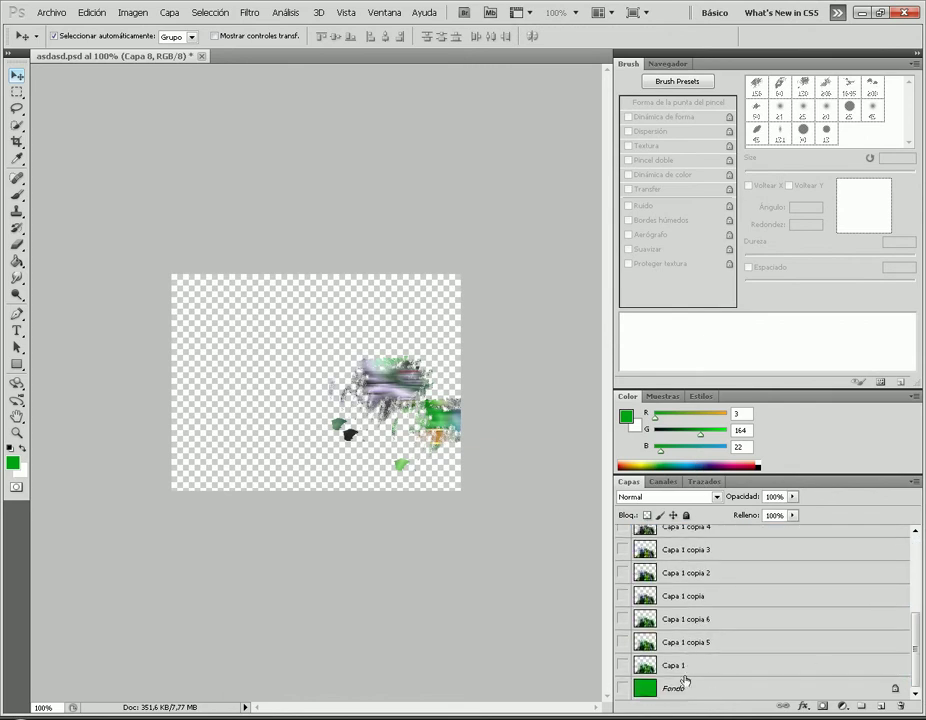
pyautogui.moveTo(622, 689); pyautogui.dragTo(624, 562)
pyautogui.click(623, 550)
pyautogui.click(632, 529)
pyautogui.click(623, 540)
# Step: Show the effect layers Capa 2, Capa 4, Capa 5, Capa 6 and Capa 3 again
pyautogui.scroll(3, 624, 550)
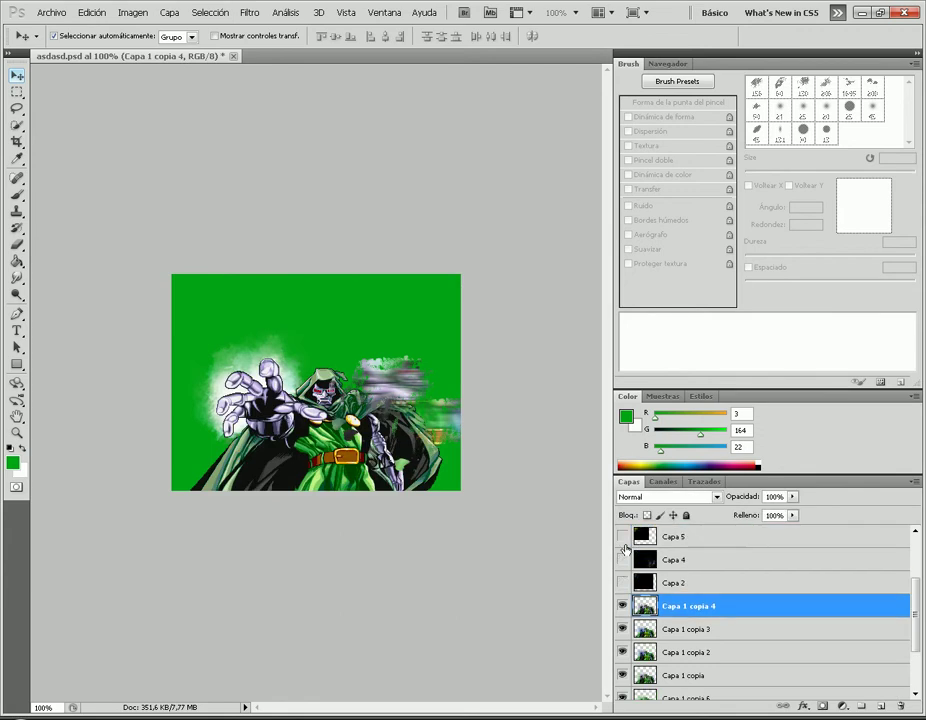
pyautogui.click(622, 582)
pyautogui.click(622, 556)
pyautogui.click(622, 560)
pyautogui.click(622, 556)
pyautogui.click(622, 537)
pyautogui.scroll(1, 628, 560)
pyautogui.click(622, 560)
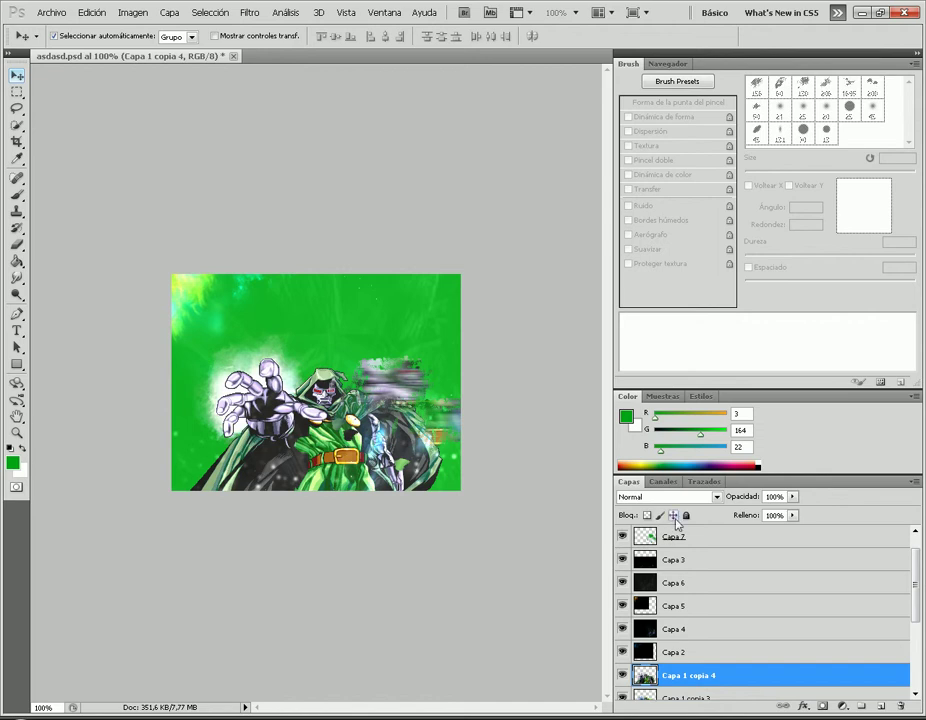
# Step: Set the blend mode of Capa 7 to Sobreexpos. lineal (Añadir)
pyautogui.click(670, 537)
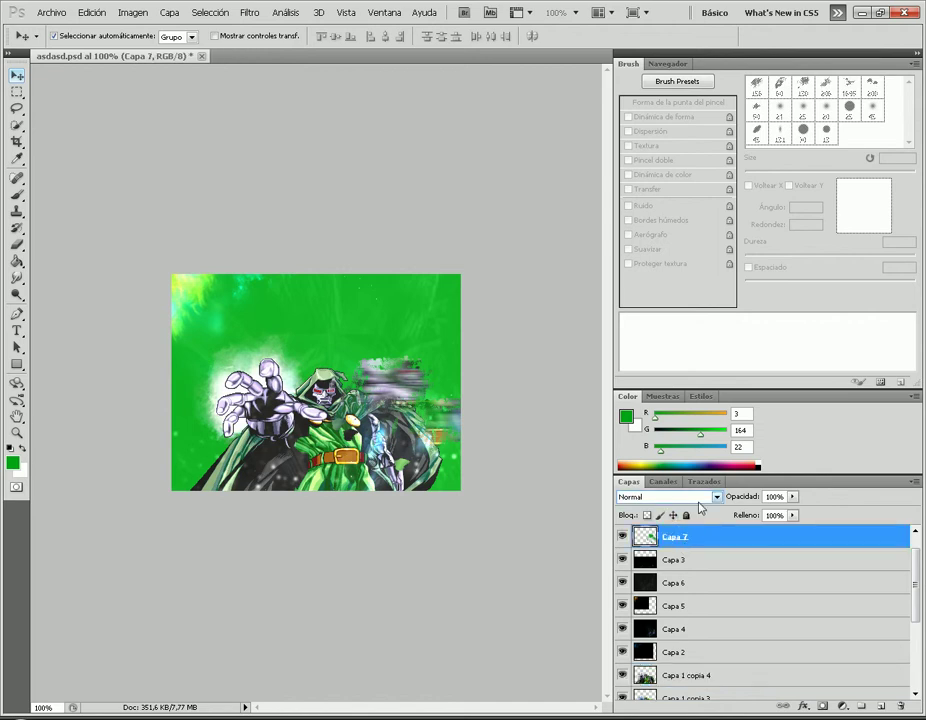
pyautogui.click(688, 496)
pyautogui.click(703, 262)
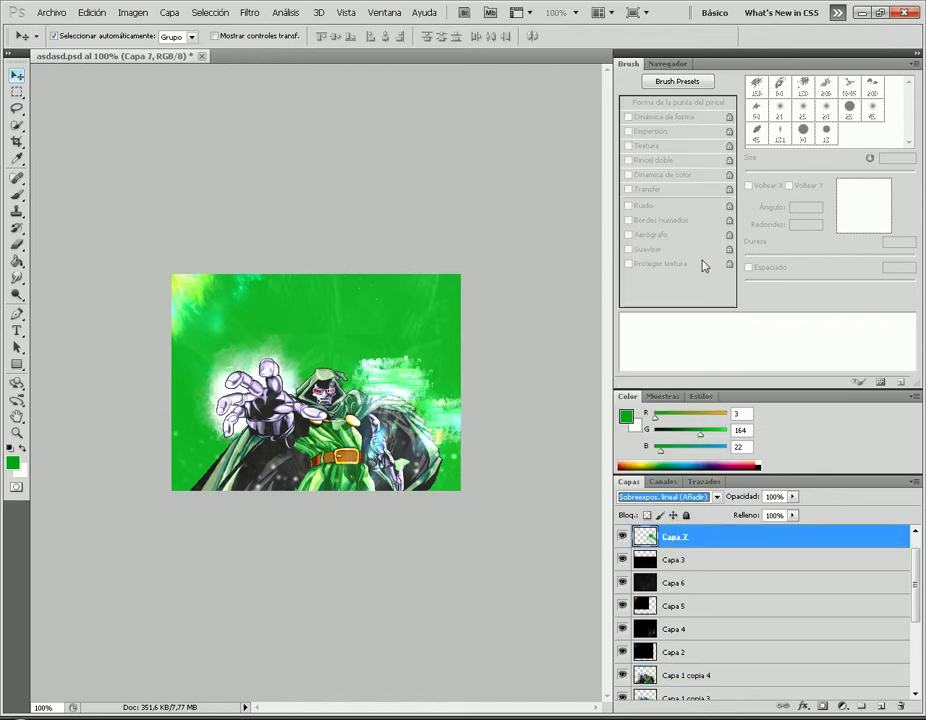
pyautogui.click(703, 557)
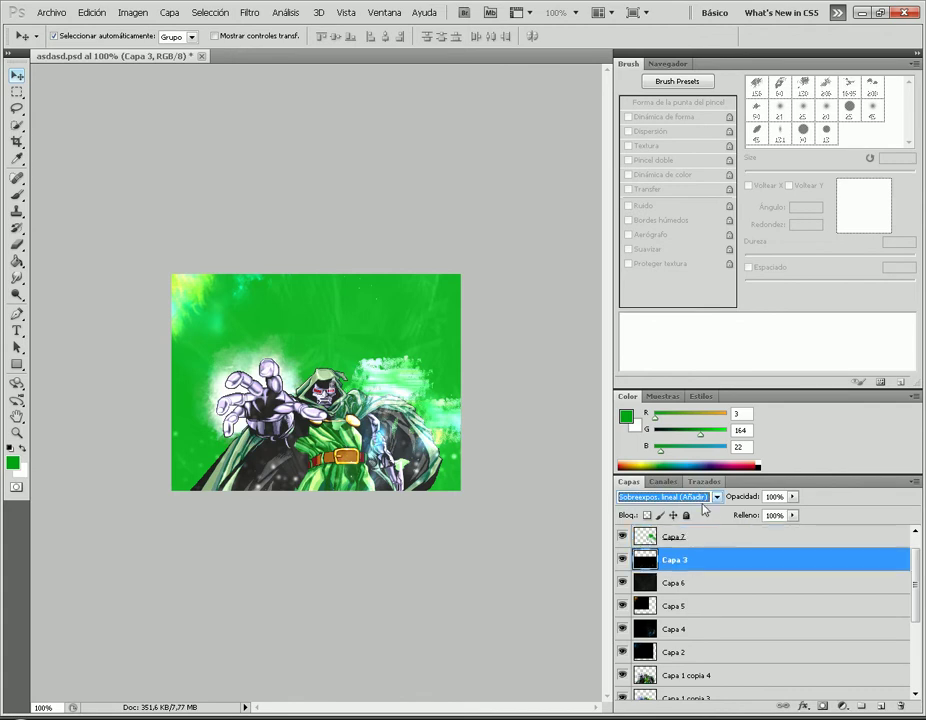
pyautogui.click(707, 540)
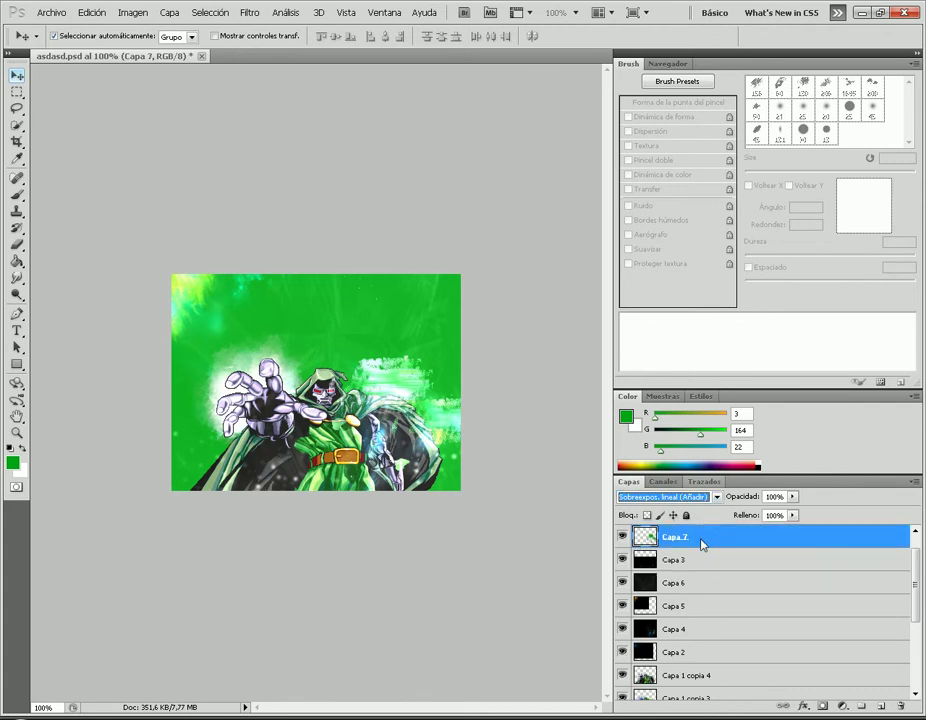
# Step: Delete the splatter layer Capa 7 and the blurred image layer Capa 8
pyautogui.rightClick(700, 543)
pyautogui.click(740, 314)
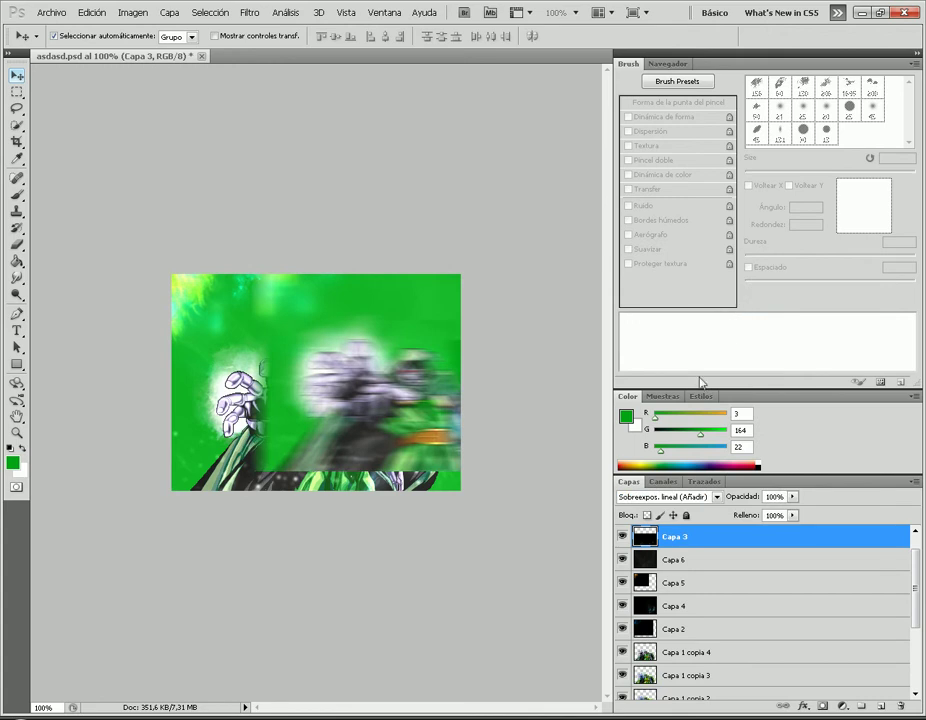
pyautogui.scroll(-1, 690, 550)
pyautogui.scroll(2, 699, 554)
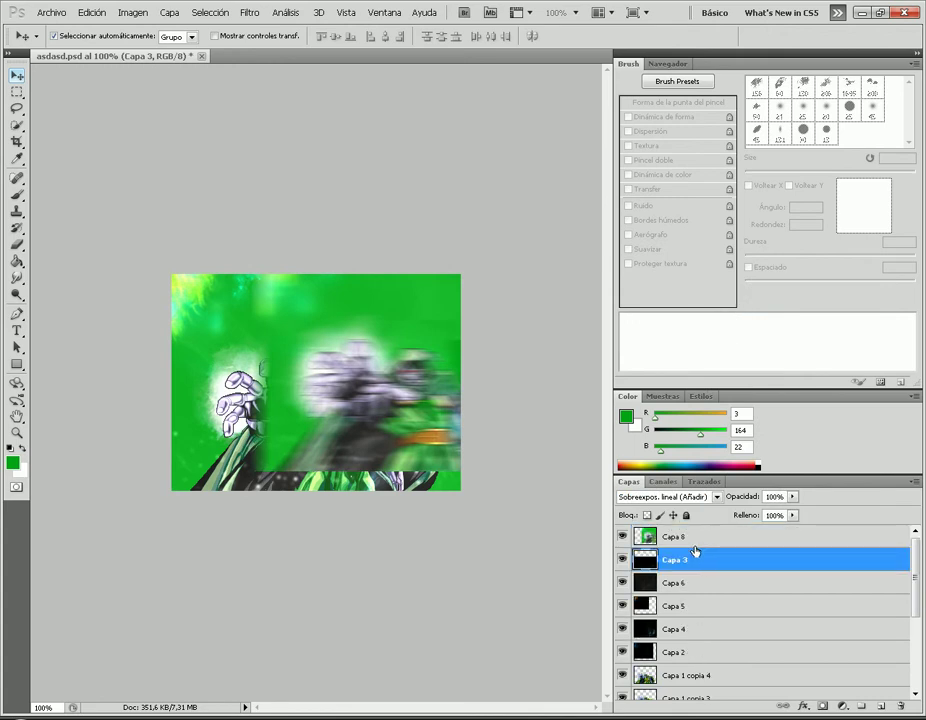
pyautogui.click(697, 538)
pyautogui.press('Delete')
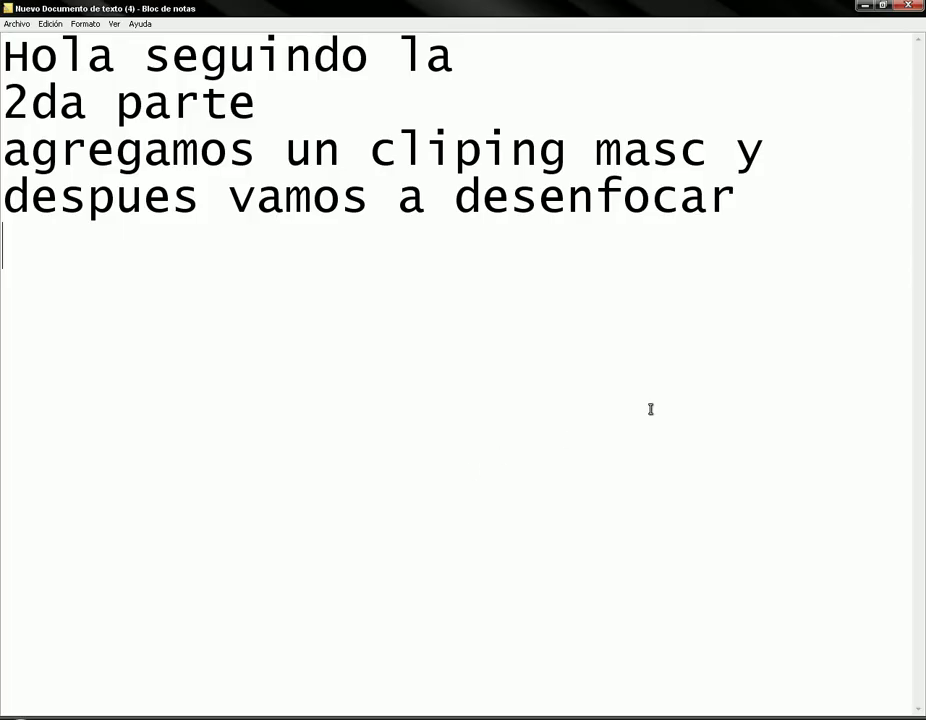
# Step: Replace the text in Notepad with "m", "no me gusta el fndo" and a third line beginning "lo cambia"
pyautogui.moveTo(649, 407); pyautogui.dragTo(5, 7)
pyautogui.write('m')
pyautogui.press('Return')
pyautogui.write('no me gu')
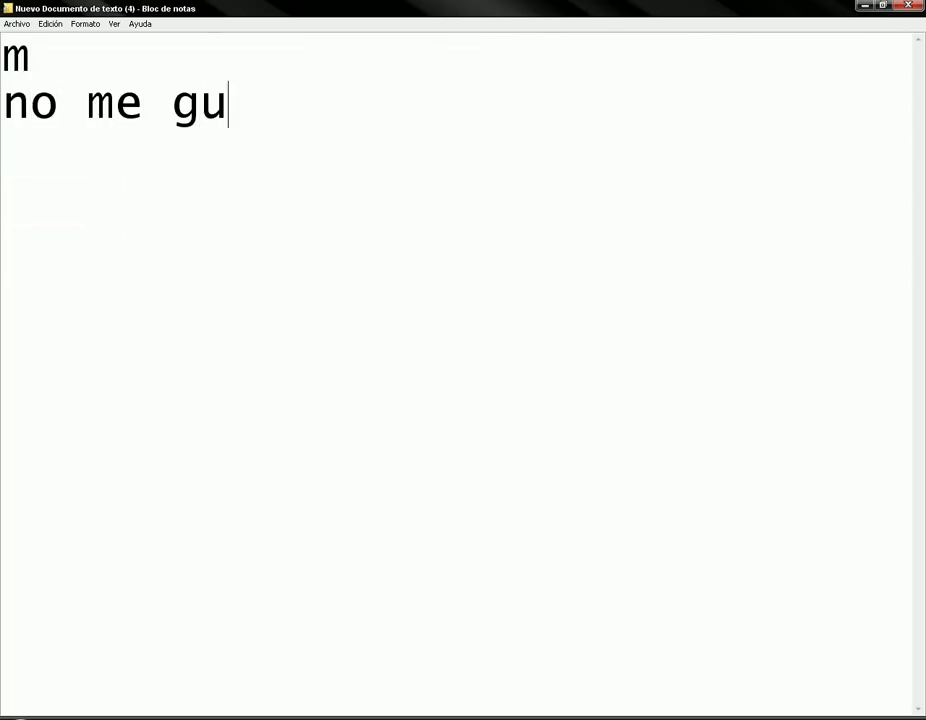
pyautogui.write('sta el fndo')
pyautogui.press('Return')
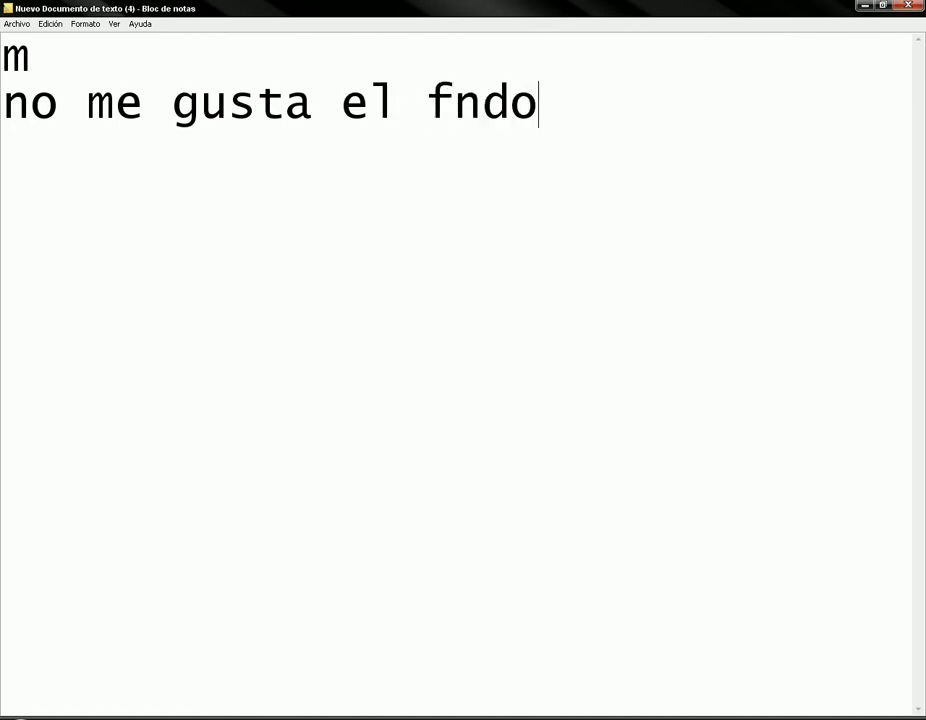
pyautogui.write('lo cambiae')
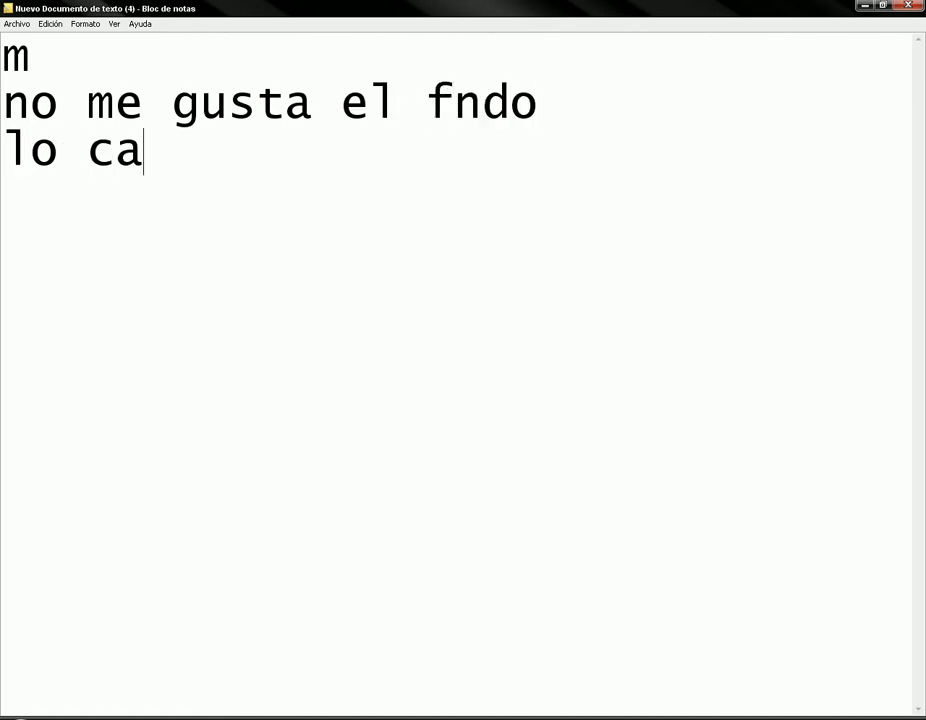
pyautogui.write('mos')
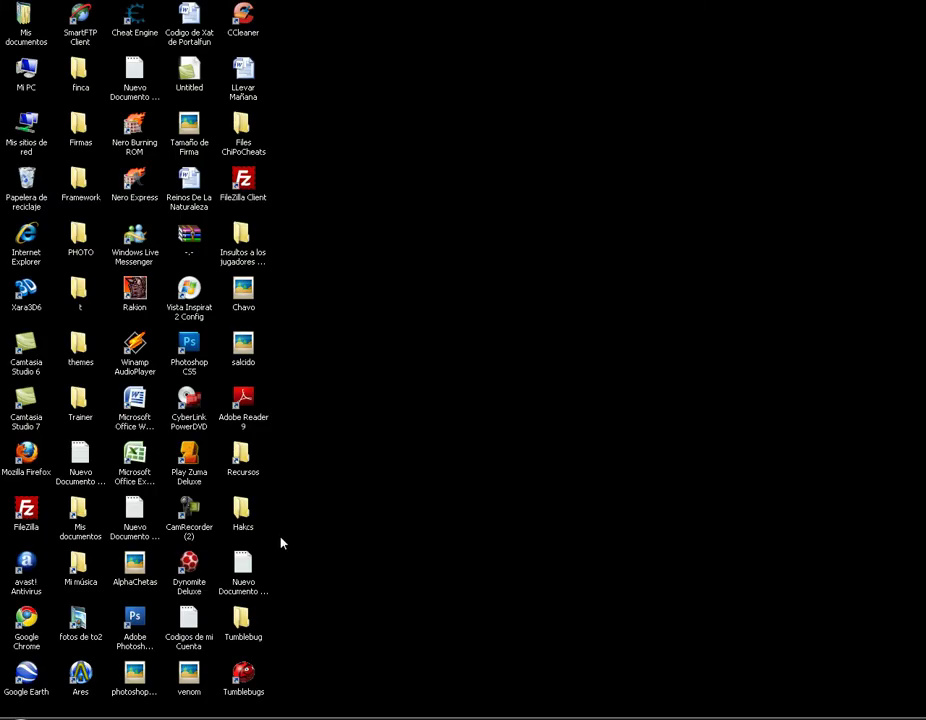
# Step: Open the desktop's Recursos folder and look through its Fondos subfolder as thumbnails for a new background
pyautogui.doubleClick(243, 458)
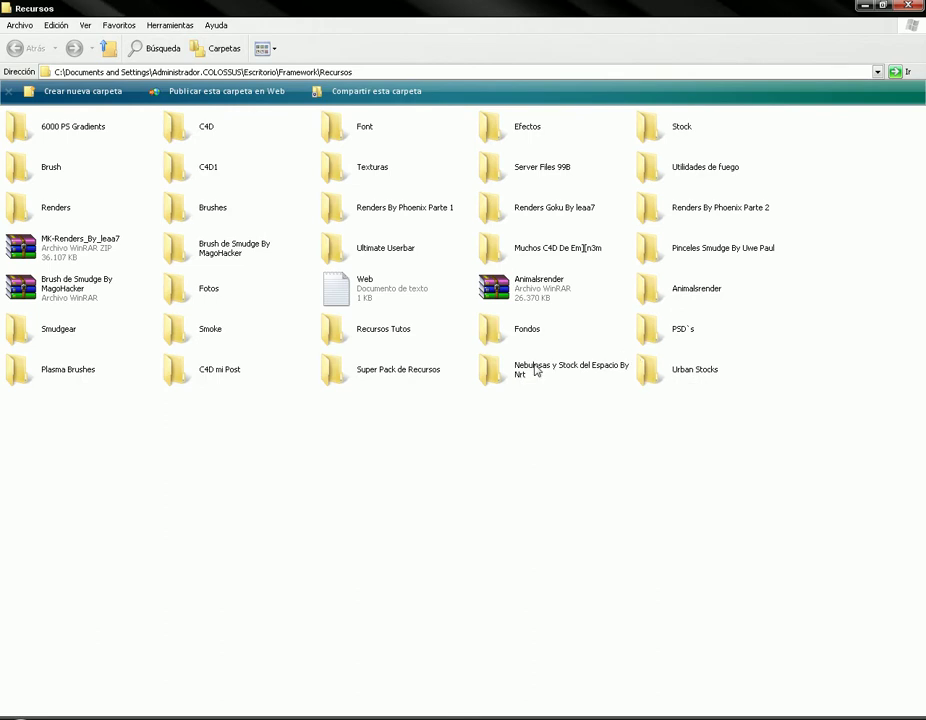
pyautogui.click(218, 370)
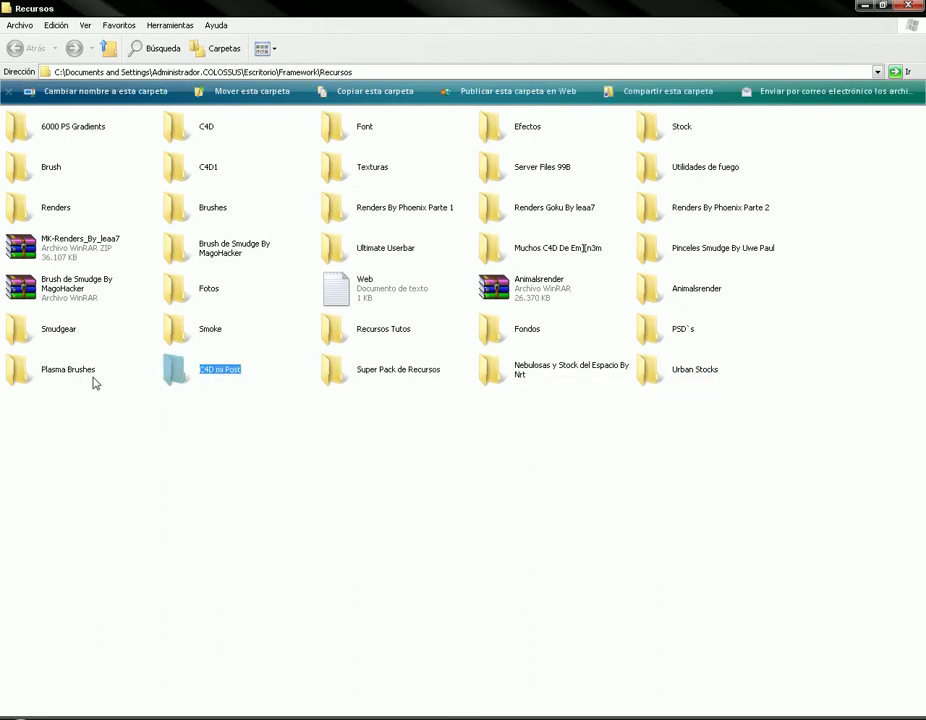
pyautogui.click(63, 355)
pyautogui.click(300, 432)
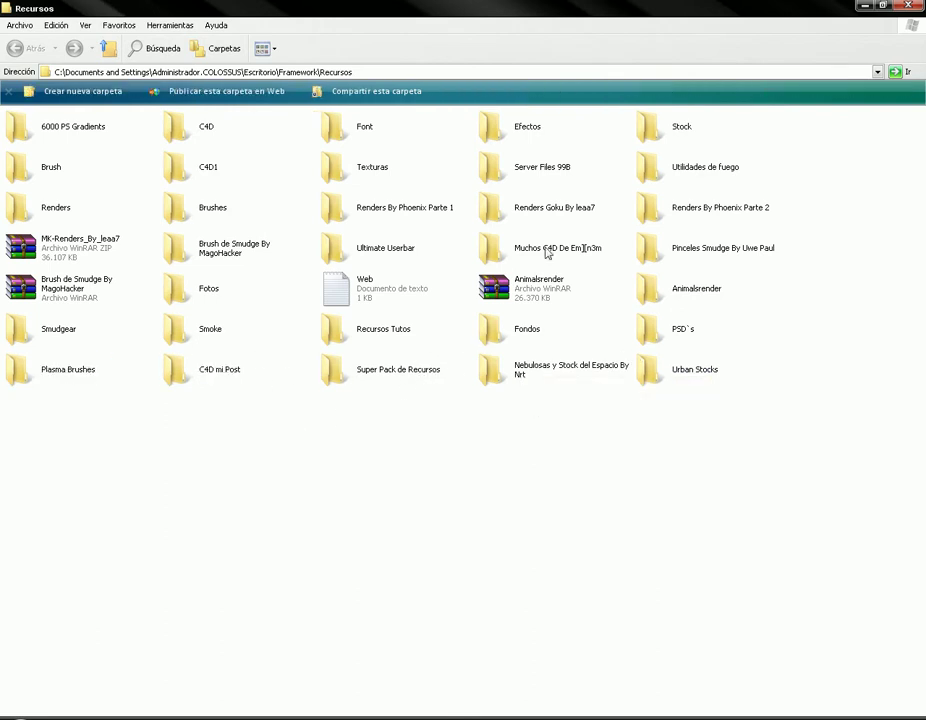
pyautogui.doubleClick(517, 325)
pyautogui.click(263, 48)
pyautogui.click(262, 80)
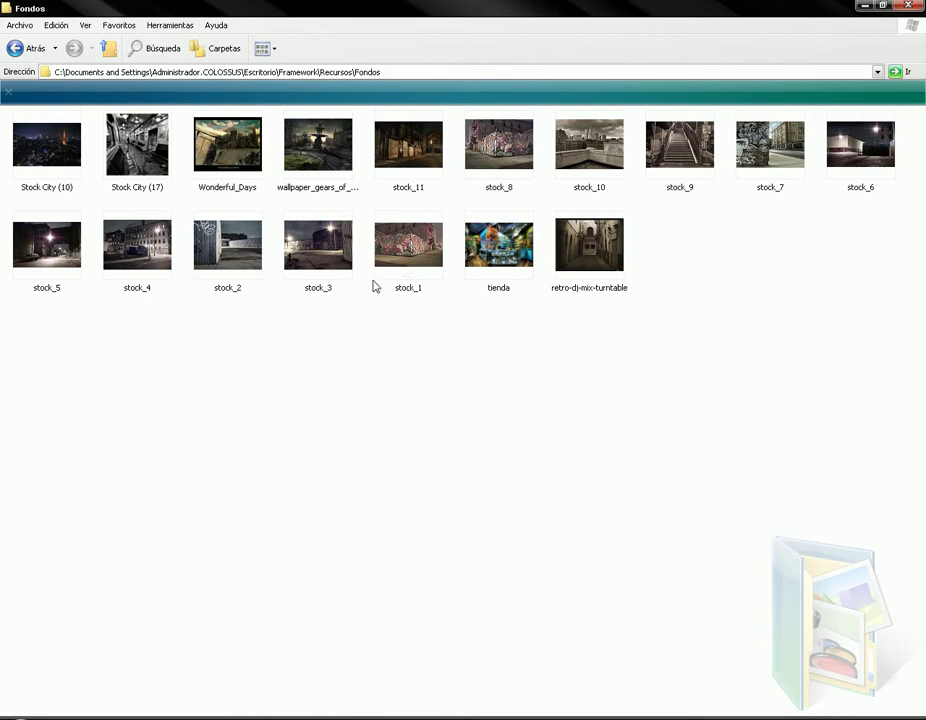
# Step: Go back to Recursos and look inside its Efectos subfolder for a background
pyautogui.click(17, 49)
pyautogui.click(205, 288)
pyautogui.click(225, 330)
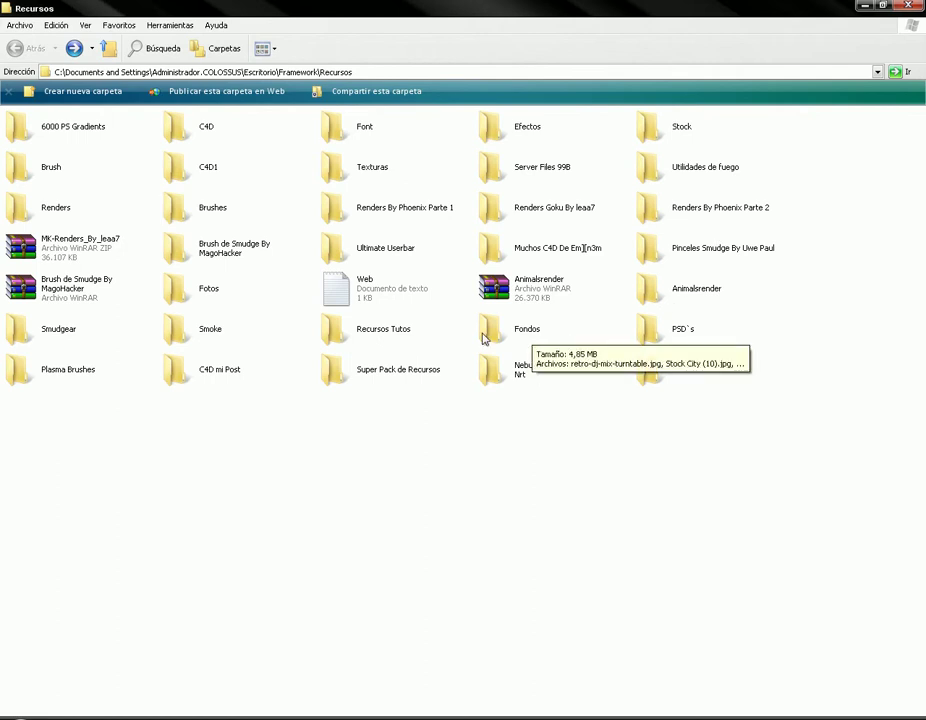
pyautogui.click(366, 263)
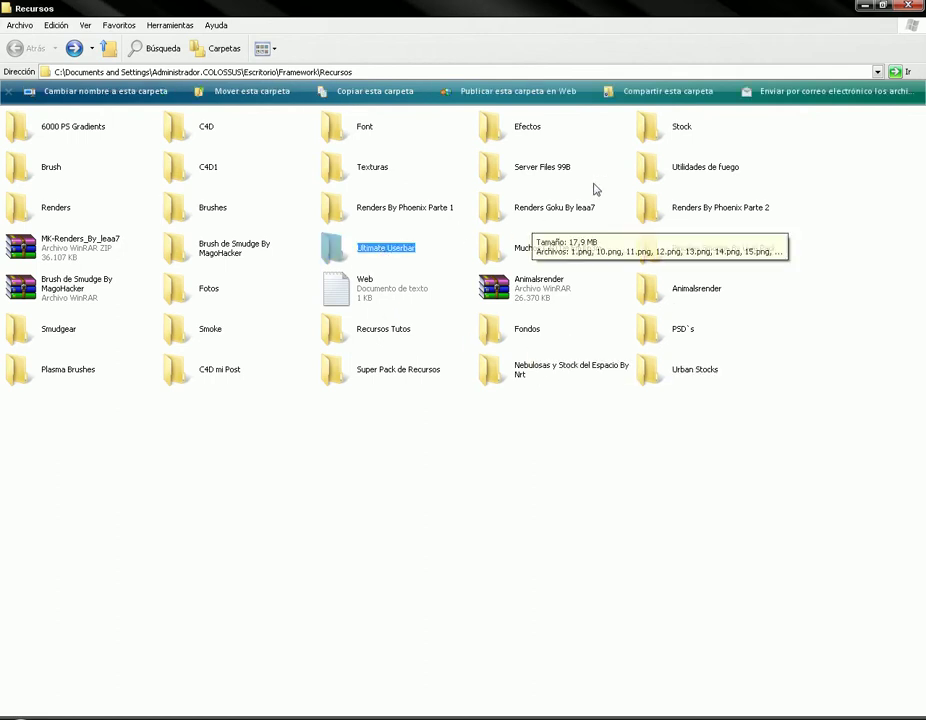
pyautogui.doubleClick(512, 134)
pyautogui.click(23, 57)
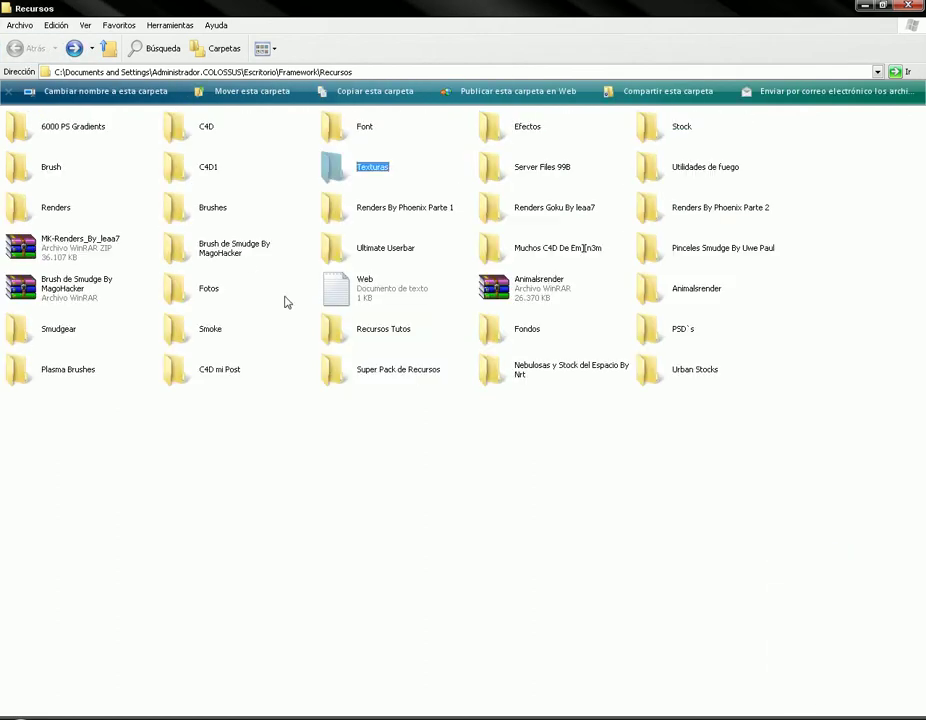
# Step: Open the Texturas folder nested inside the Texturas folder of Recursos and look through its images for a background
pyautogui.doubleClick(336, 168)
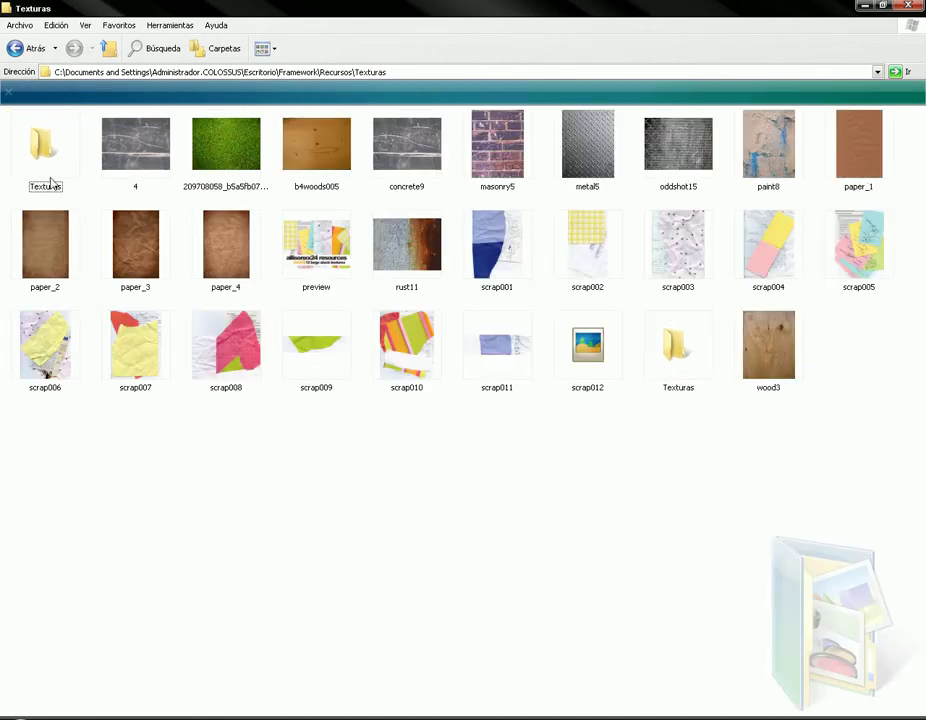
pyautogui.doubleClick(672, 356)
pyautogui.doubleClick(45, 157)
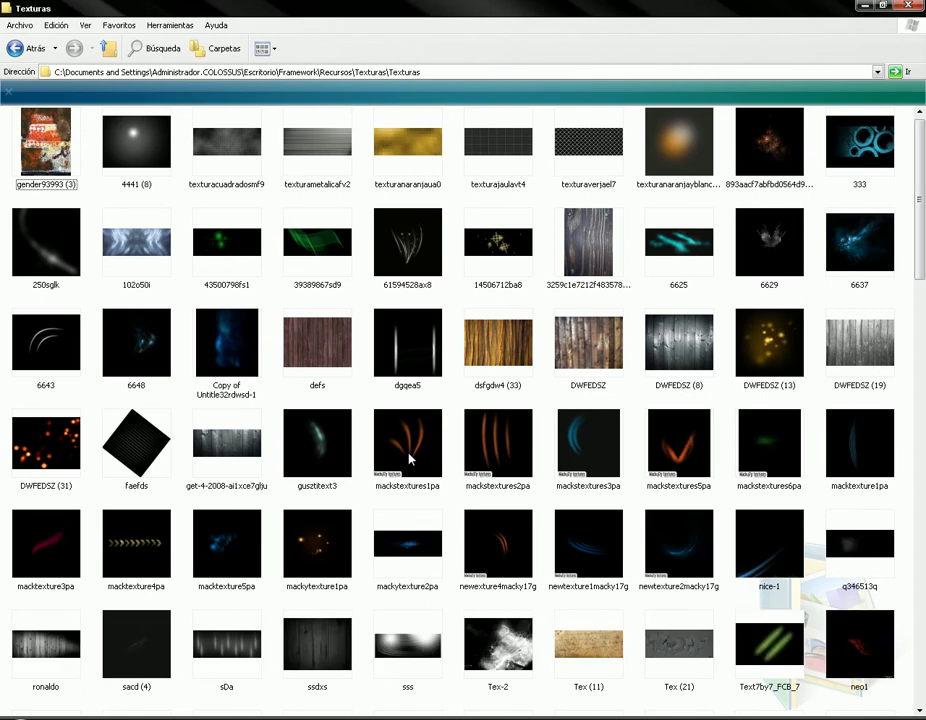
pyautogui.scroll(-15, 409, 459)
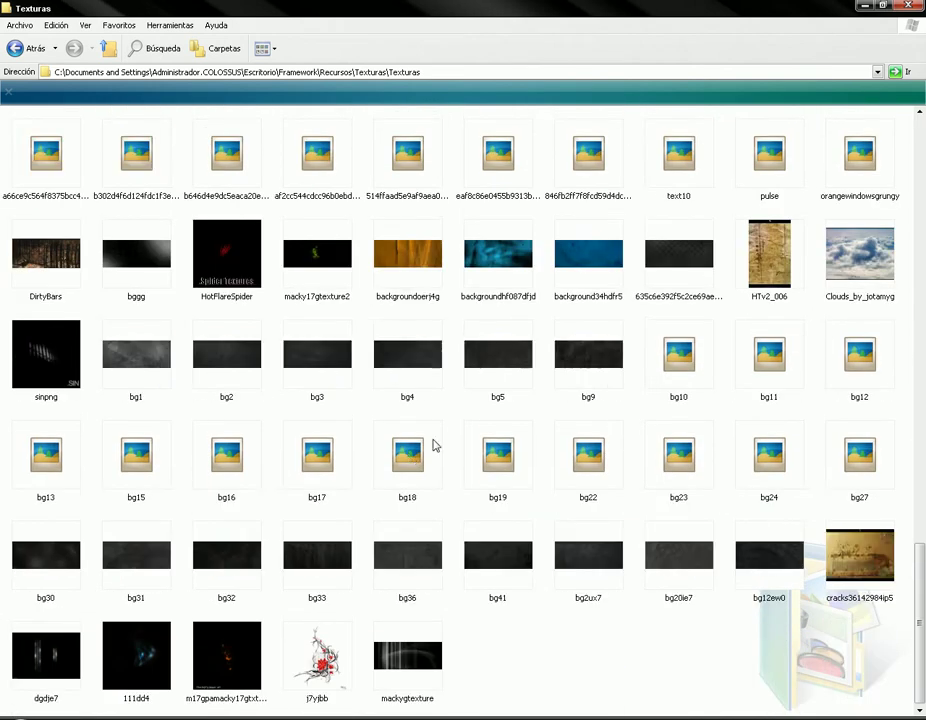
# Step: Place the Clouds_by_jotamyg image into asdasd.psd in Photoshop and move its layer between Capa 1 copia and Capa 1 copia 6
pyautogui.click(855, 248)
pyautogui.click(684, 455)
pyautogui.moveTo(851, 274); pyautogui.dragTo(358, 590)
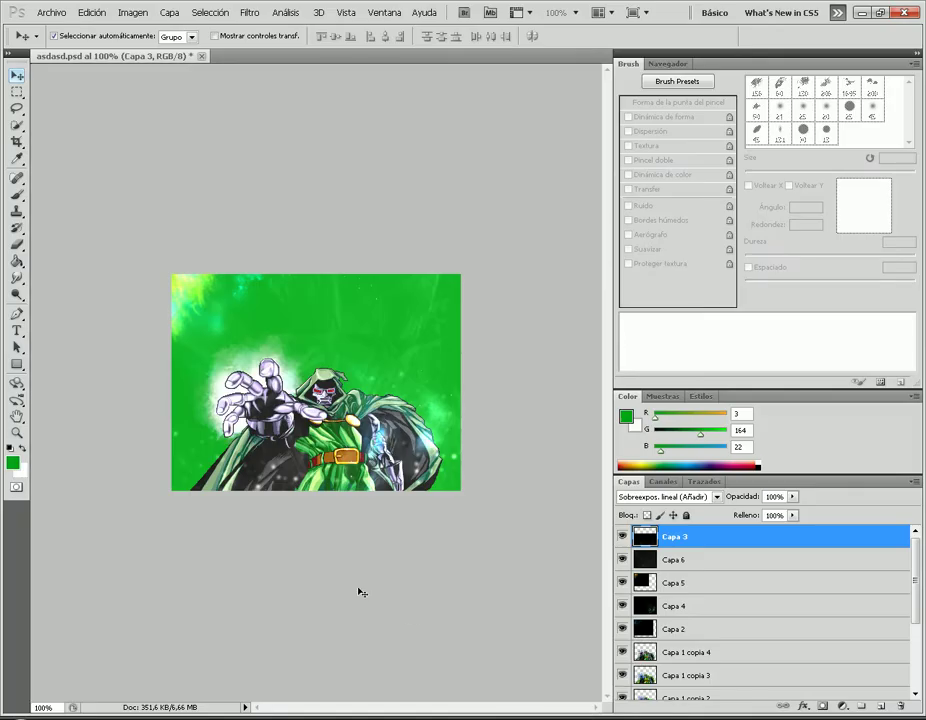
pyautogui.moveTo(182, 57); pyautogui.dragTo(184, 78)
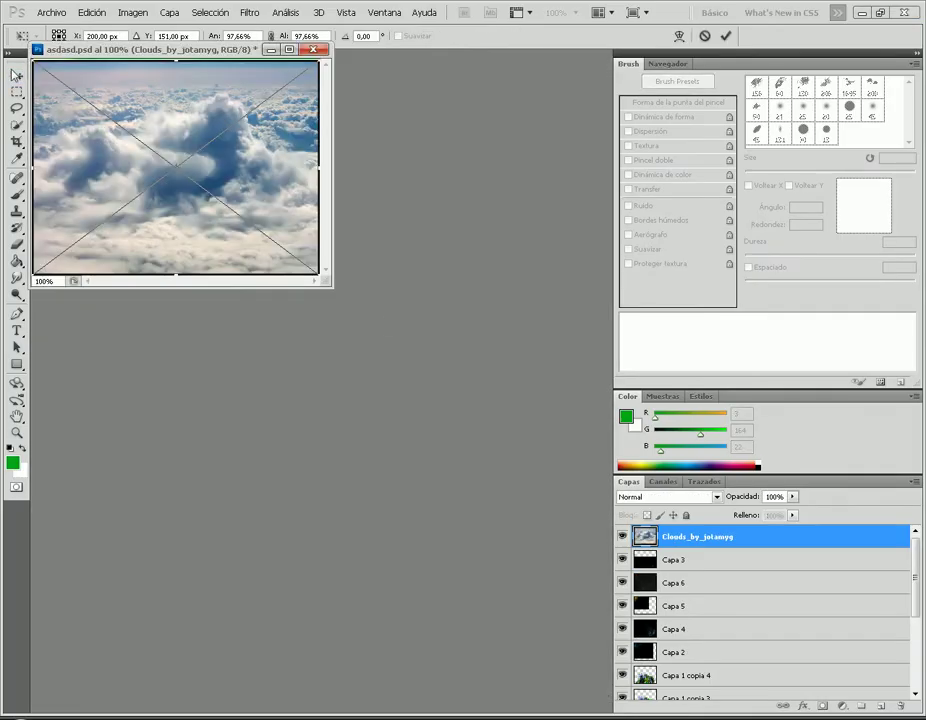
pyautogui.click(17, 75)
pyautogui.click(380, 277)
pyautogui.moveTo(740, 541); pyautogui.dragTo(849, 667)
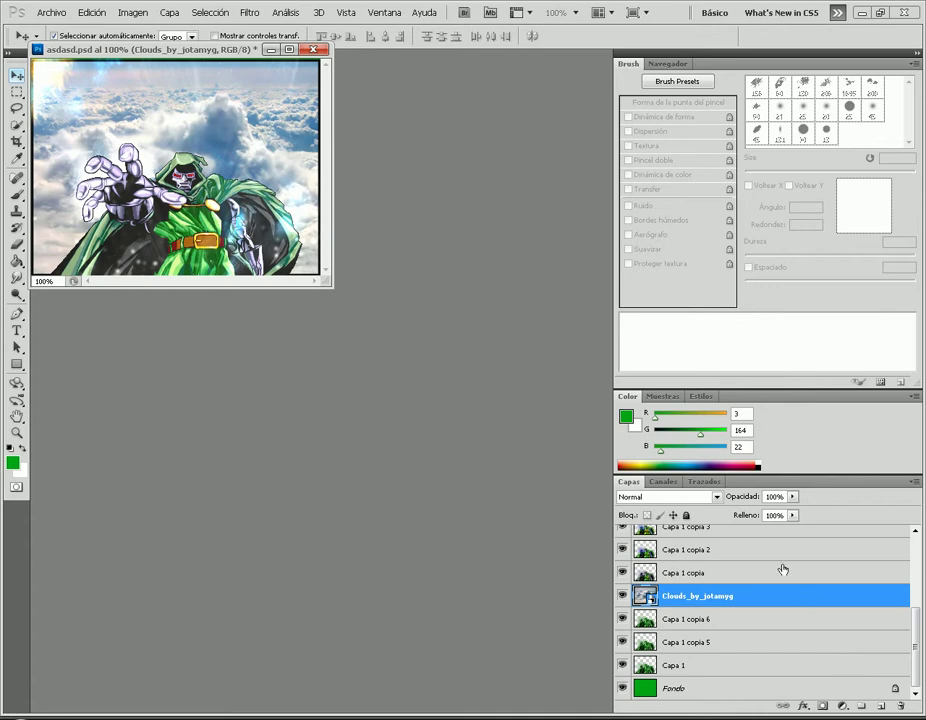
# Step: Colorize Capa 2 green with Hue/Saturation (Tono/saturación), using hue 127 and saturation 68
pyautogui.scroll(2, 790, 598)
pyautogui.click(697, 578)
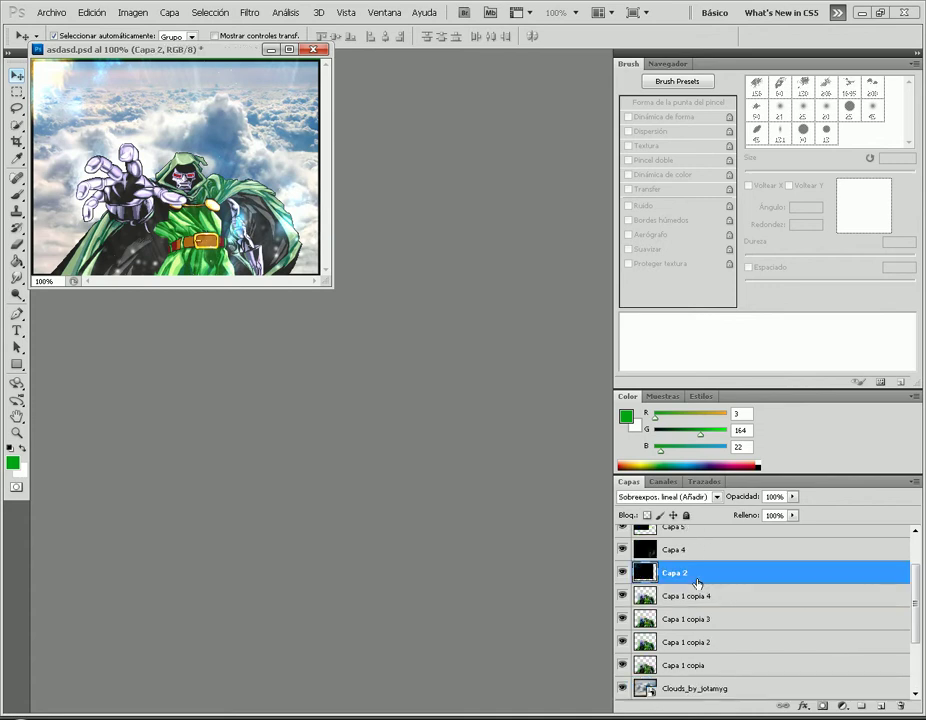
pyautogui.hotkey('ctrl', 'u')
pyautogui.click(812, 623)
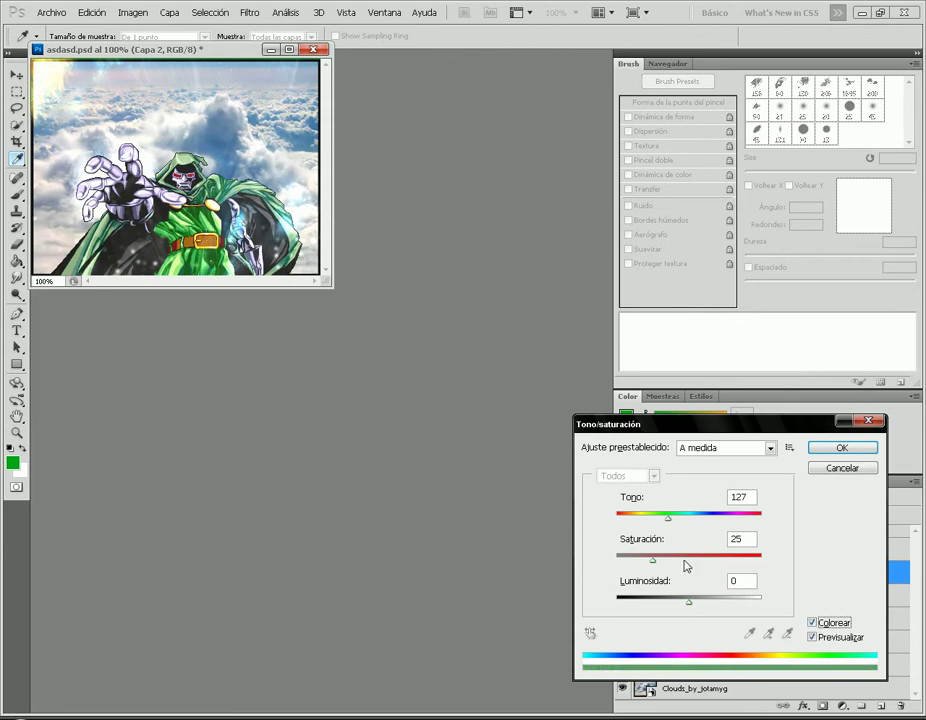
pyautogui.moveTo(657, 560); pyautogui.dragTo(707, 570)
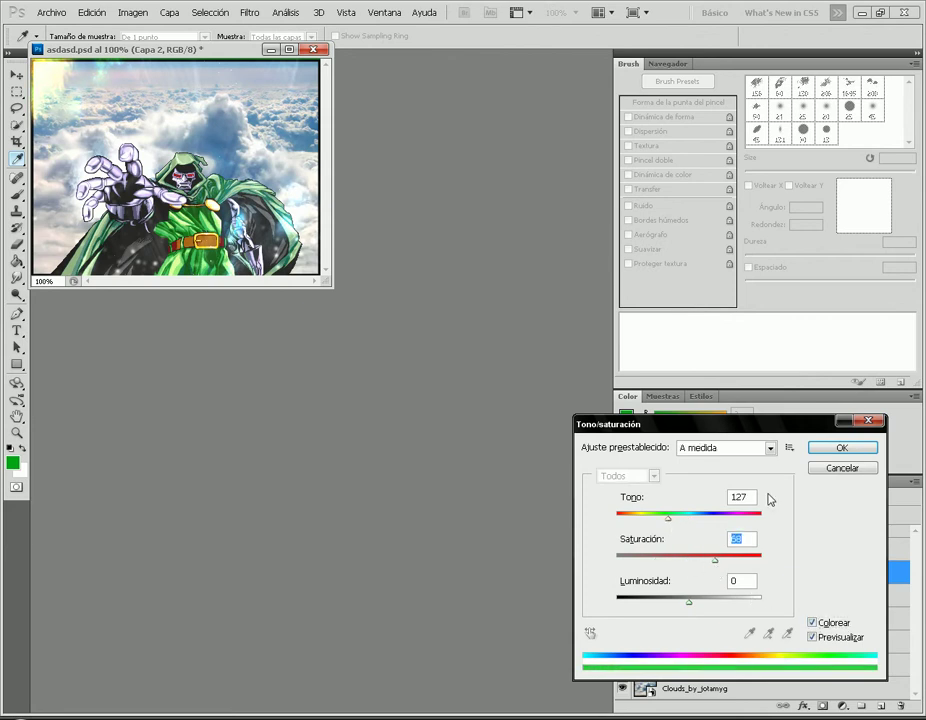
pyautogui.click(852, 450)
pyautogui.press('v')
# Step: Colorize Capa 4 green with Hue/Saturation, using hue 127 and saturation 87
pyautogui.click(700, 552)
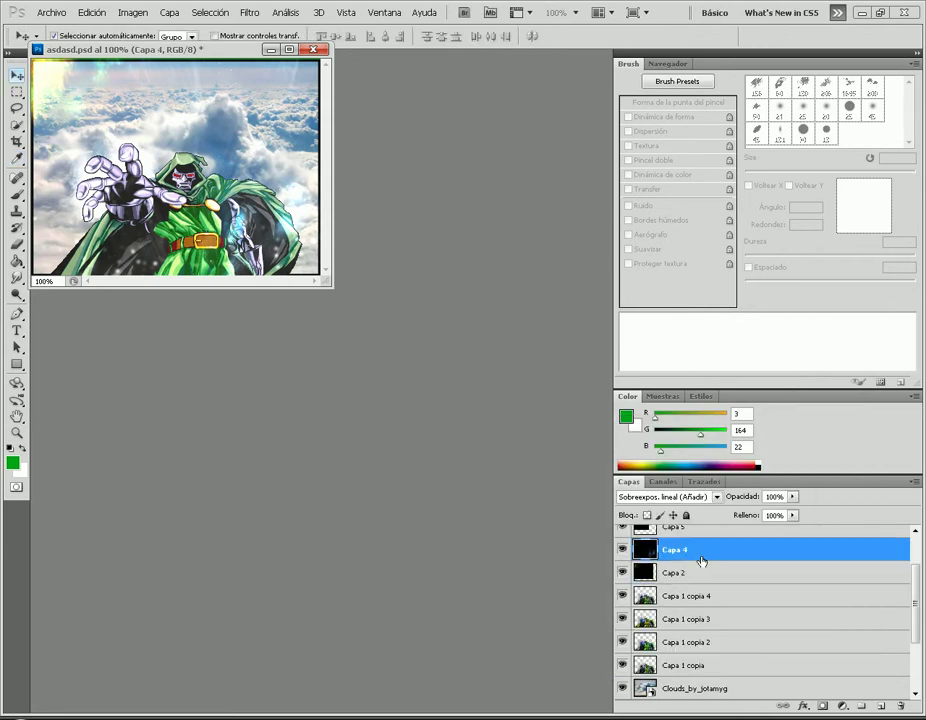
pyautogui.hotkey('ctrl', 'u')
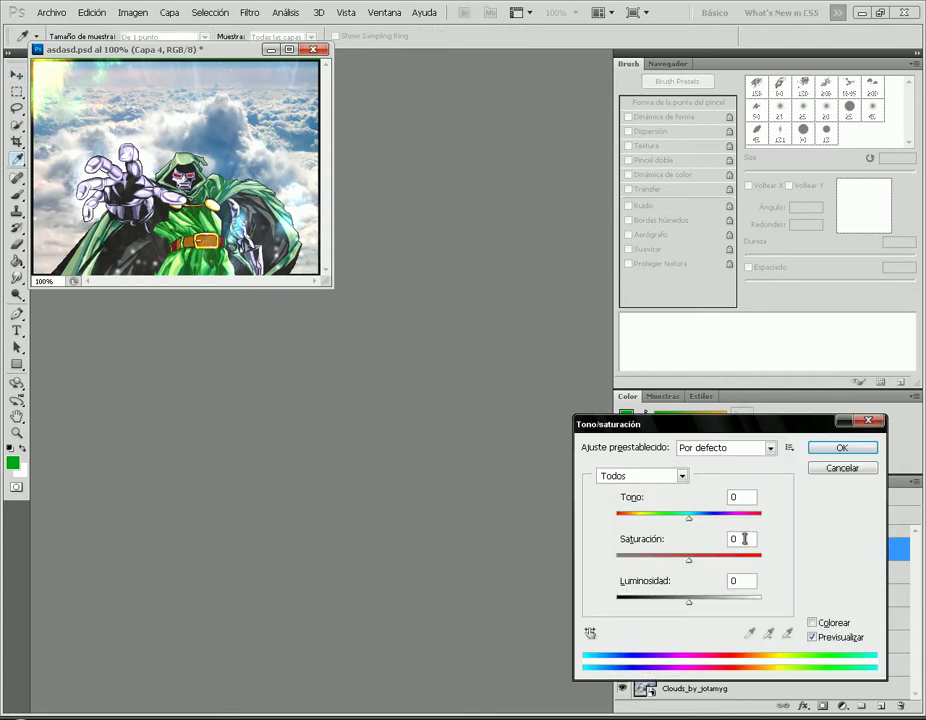
pyautogui.click(812, 622)
pyautogui.moveTo(655, 561); pyautogui.dragTo(742, 561)
pyautogui.click(849, 452)
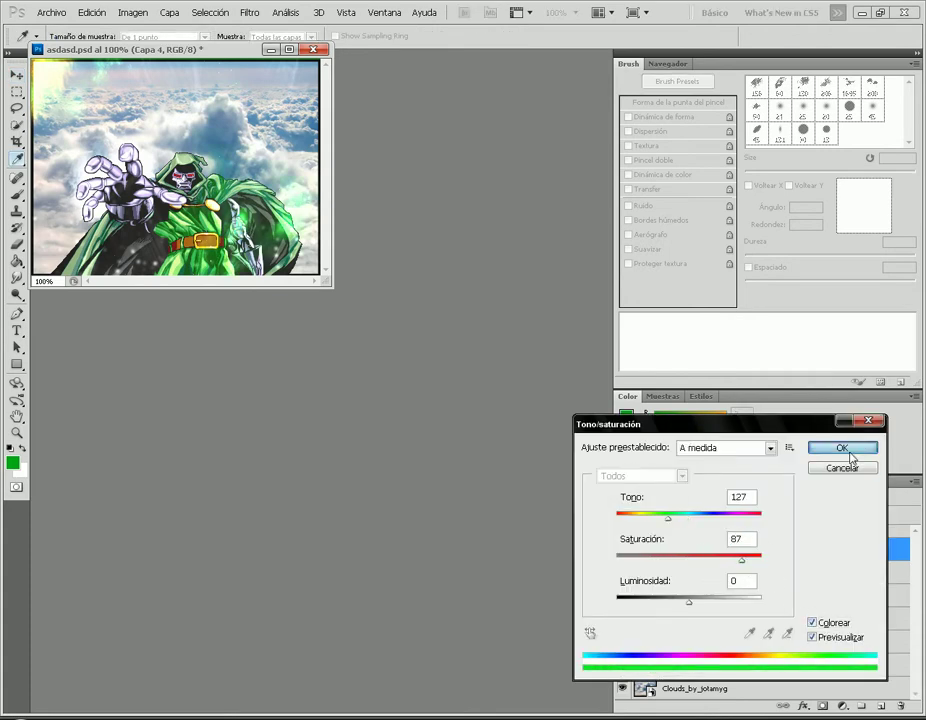
# Step: Adjust Capa 5 with Hue/Saturation, setting the hue to -36 and the saturation to +100
pyautogui.scroll(2, 736, 585)
pyautogui.click(692, 573)
pyautogui.hotkey('ctrl', 'u')
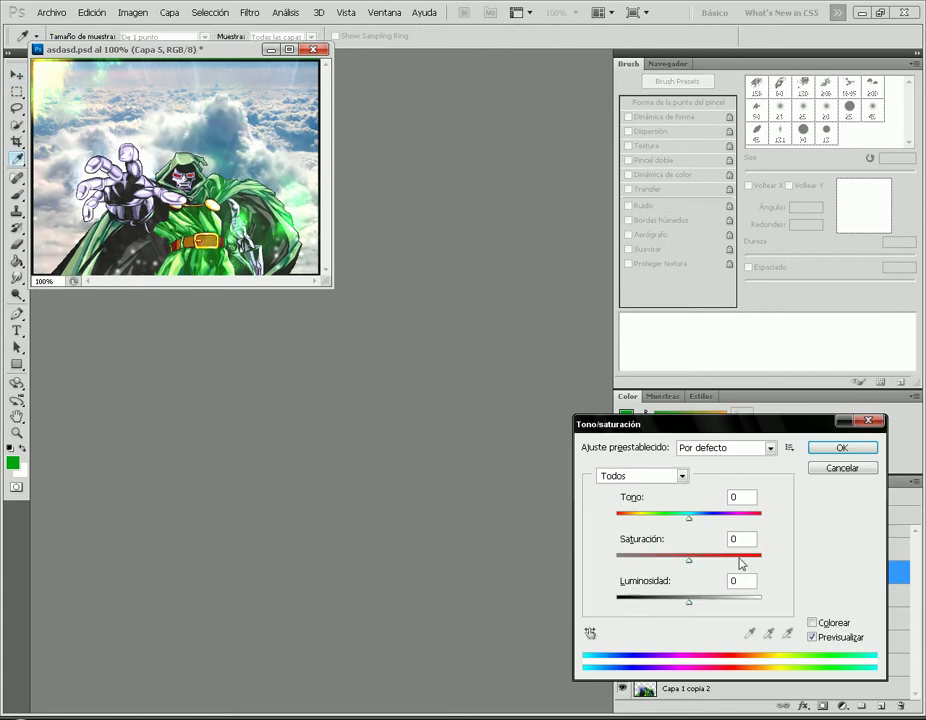
pyautogui.moveTo(690, 559); pyautogui.dragTo(762, 562)
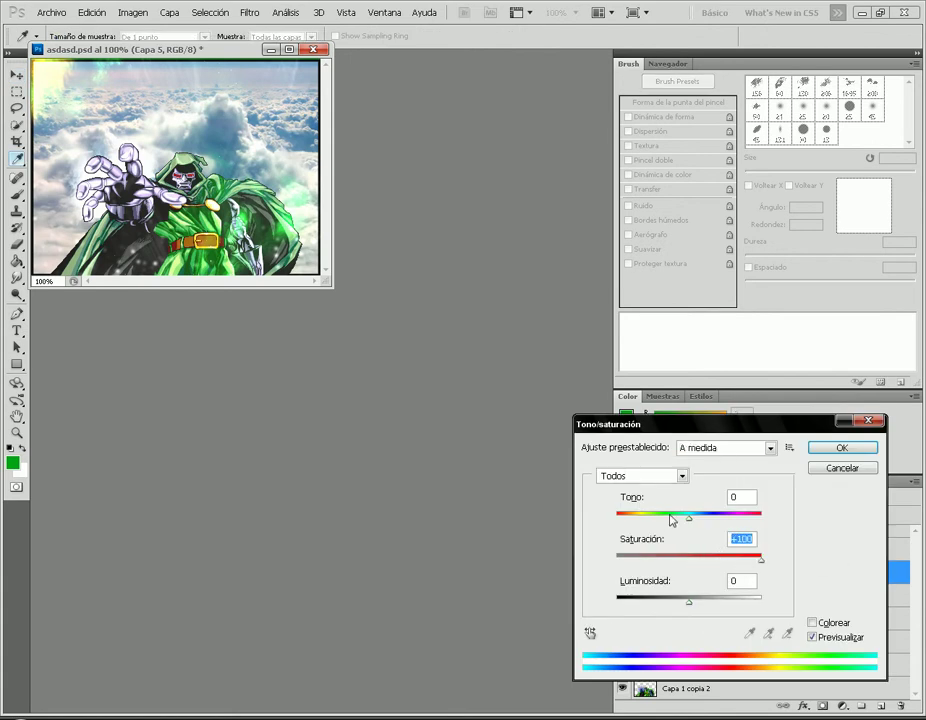
pyautogui.moveTo(692, 522); pyautogui.dragTo(668, 523)
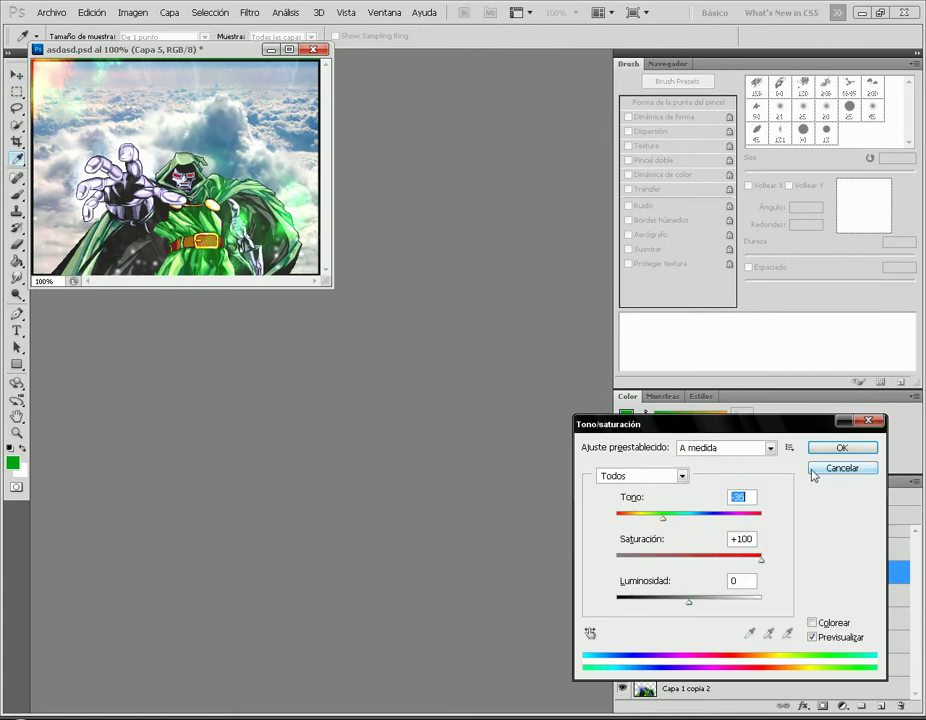
pyautogui.click(846, 450)
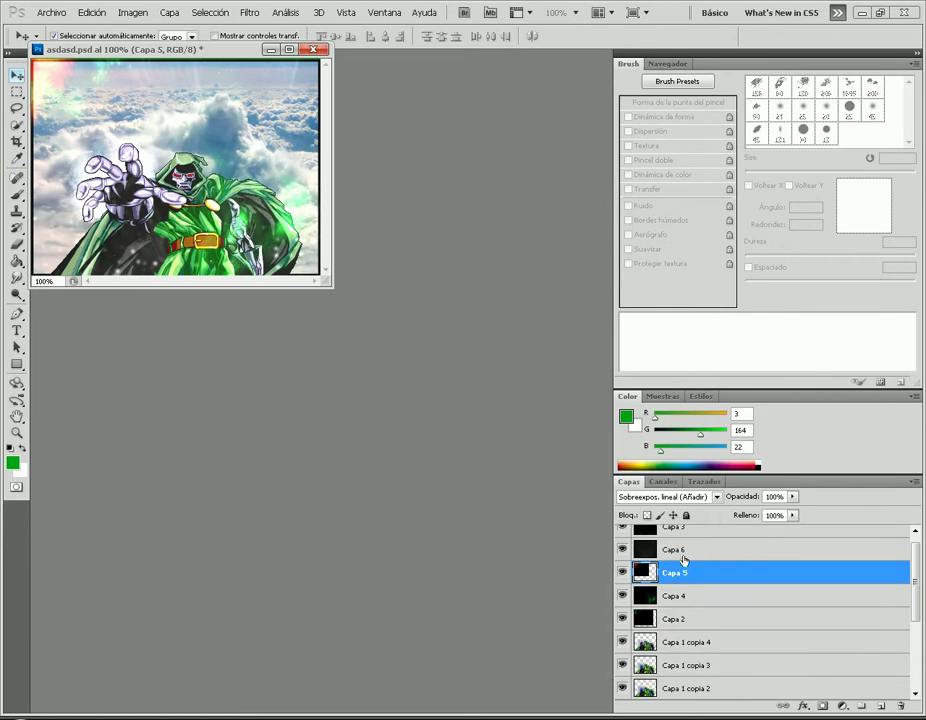
# Step: Try lowering the hue and raising the saturation of Capa 6 with Hue/Saturation (Tono/saturación)
pyautogui.click(685, 552)
pyautogui.hotkey('ctrl', 'u')
pyautogui.moveTo(689, 518); pyautogui.dragTo(667, 518)
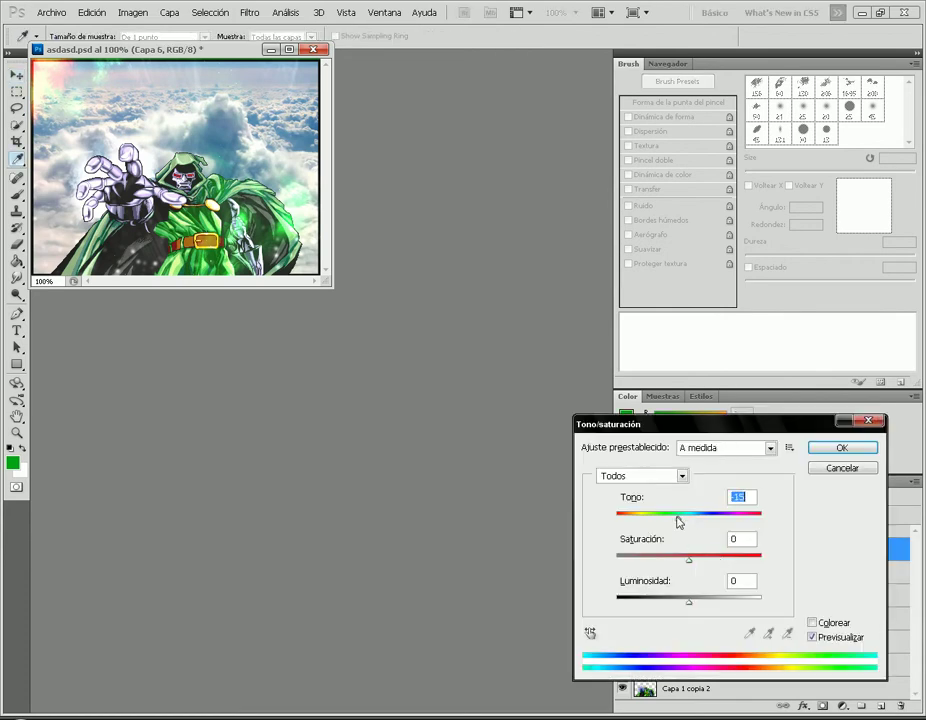
pyautogui.moveTo(690, 559); pyautogui.dragTo(752, 568)
pyautogui.click(842, 468)
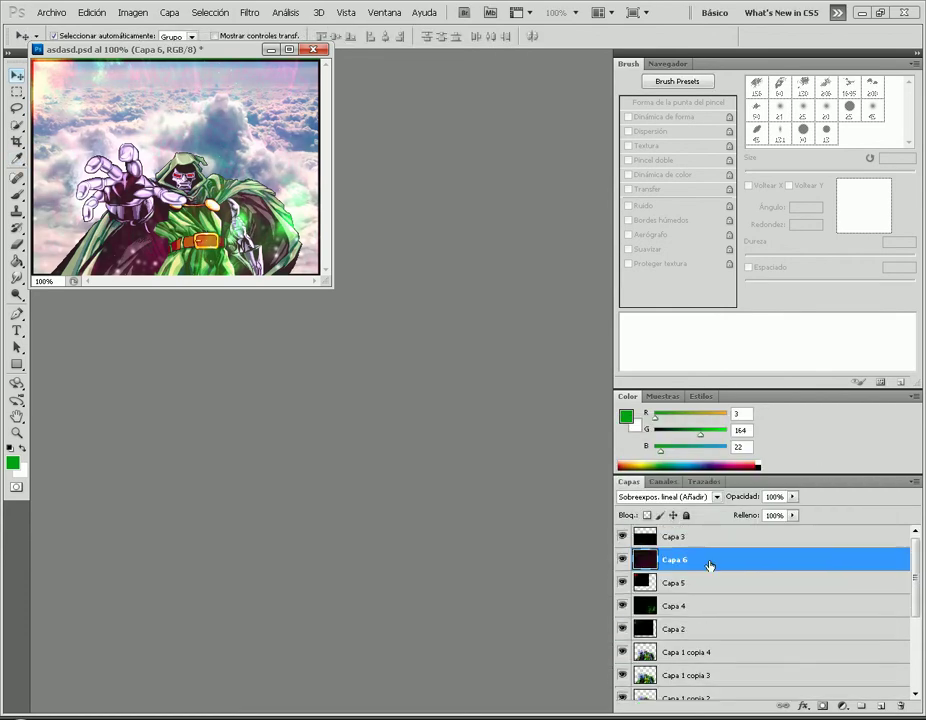
# Step: Try adjusting Capa 3 with Hue/Saturation, using hue -43 and saturation +100
pyautogui.click(677, 541)
pyautogui.hotkey('ctrl', 'u')
pyautogui.moveTo(692, 560); pyautogui.dragTo(761, 560)
pyautogui.moveTo(689, 520); pyautogui.dragTo(659, 520)
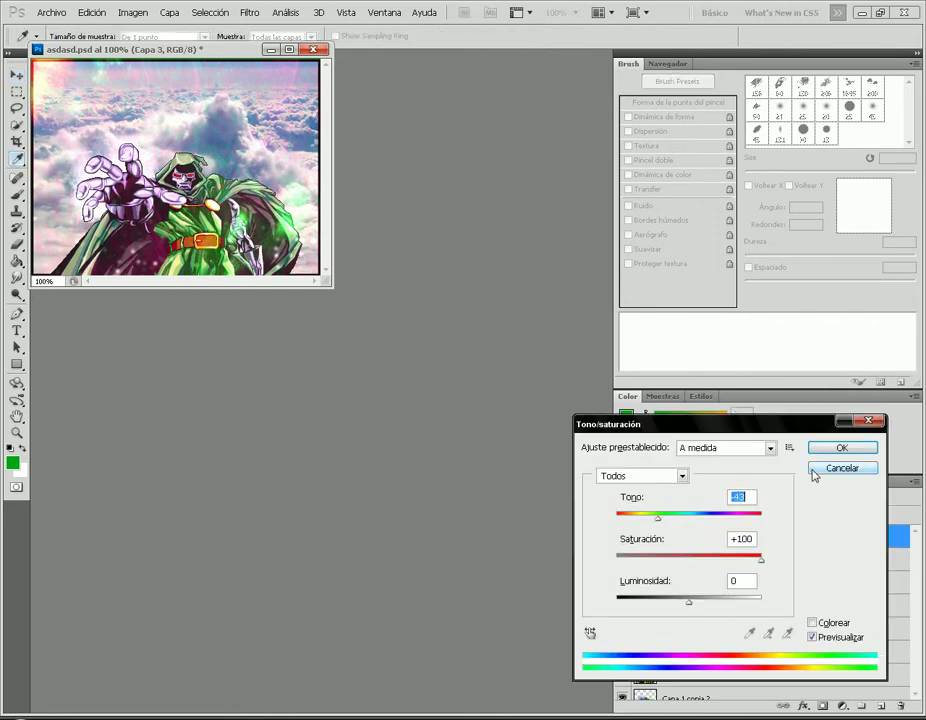
pyautogui.click(836, 449)
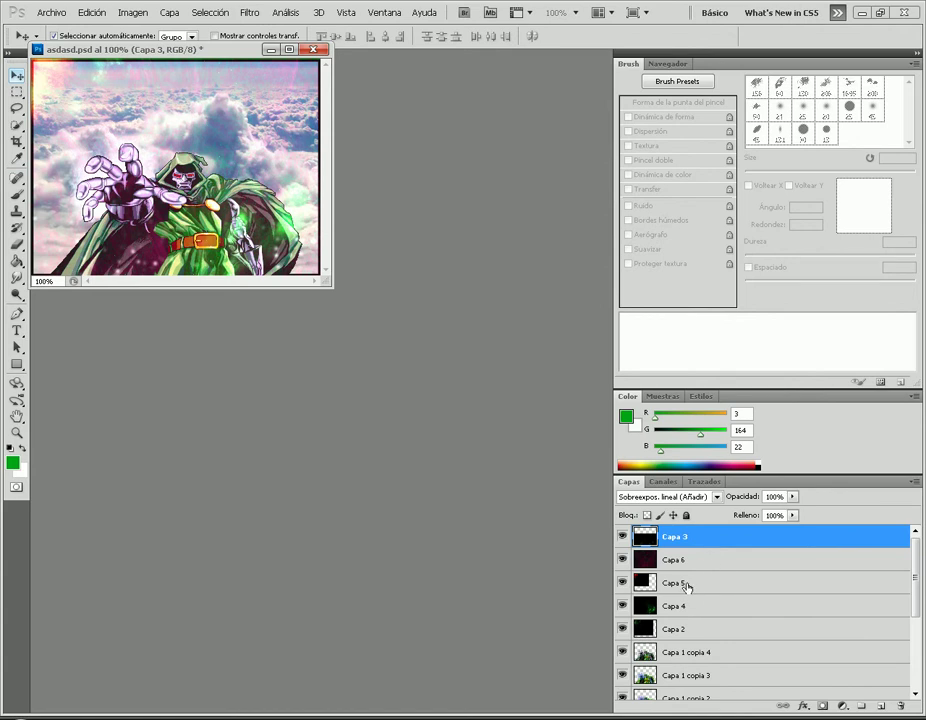
# Step: Undo the Hue/Saturation adjustments made to Capa 3, Capa 6 and Capa 5
pyautogui.hotkey('ctrl', 'alt', 'z')
pyautogui.hotkey('ctrl', 'alt', 'z')
pyautogui.hotkey('ctrl', 'alt', 'z')
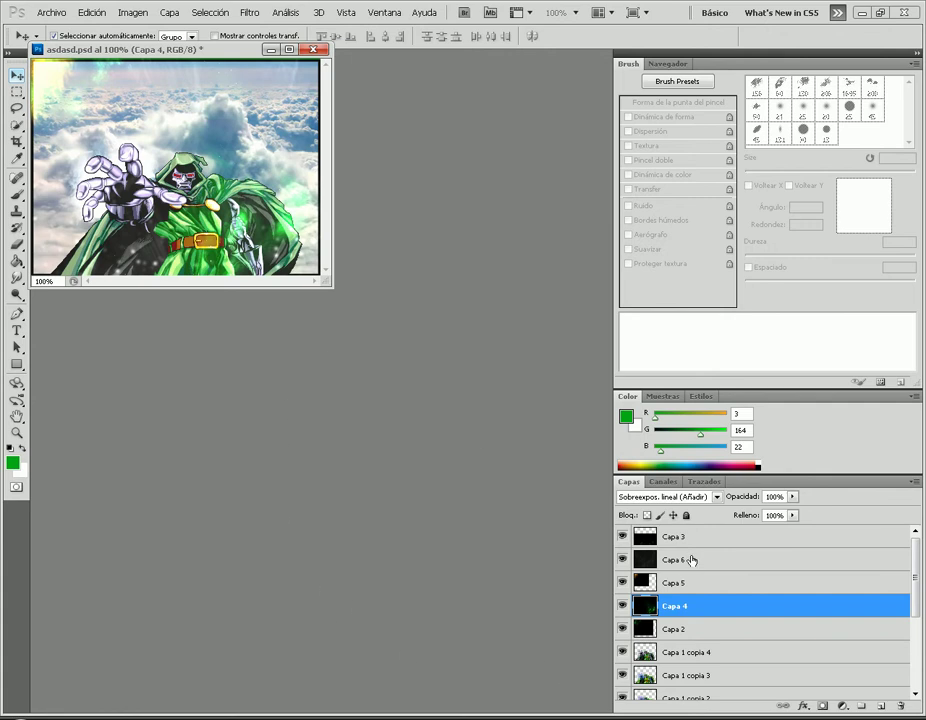
# Step: Move the Clouds_by_jotamyg layer below Capa 1, directly above the Fondo background layer
pyautogui.scroll(-3, 728, 593)
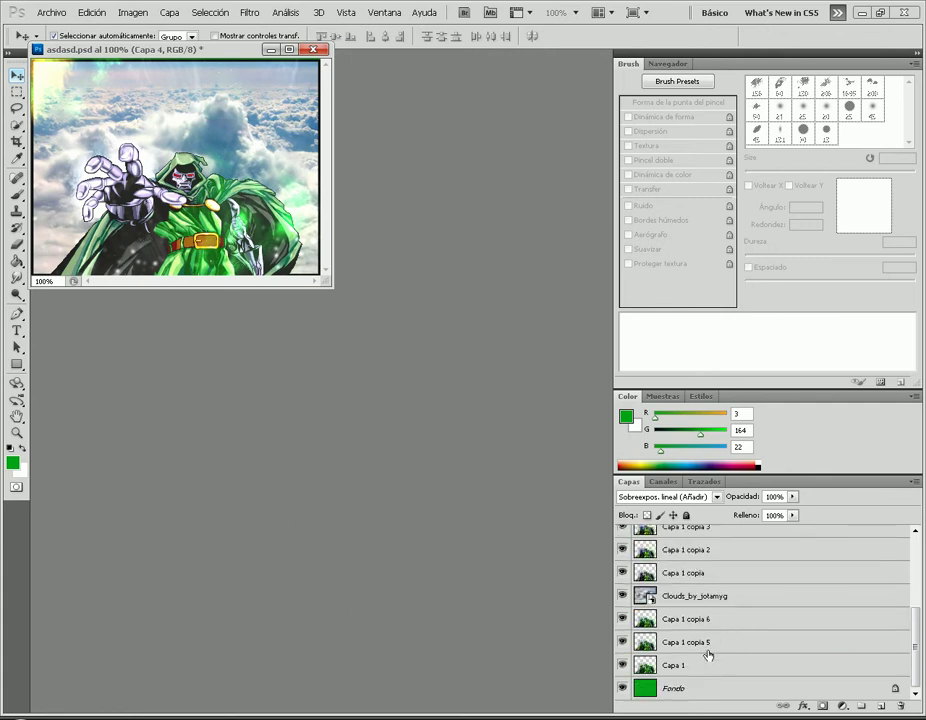
pyautogui.doubleClick(675, 596)
pyautogui.click(773, 591)
pyautogui.moveTo(742, 596); pyautogui.dragTo(748, 681)
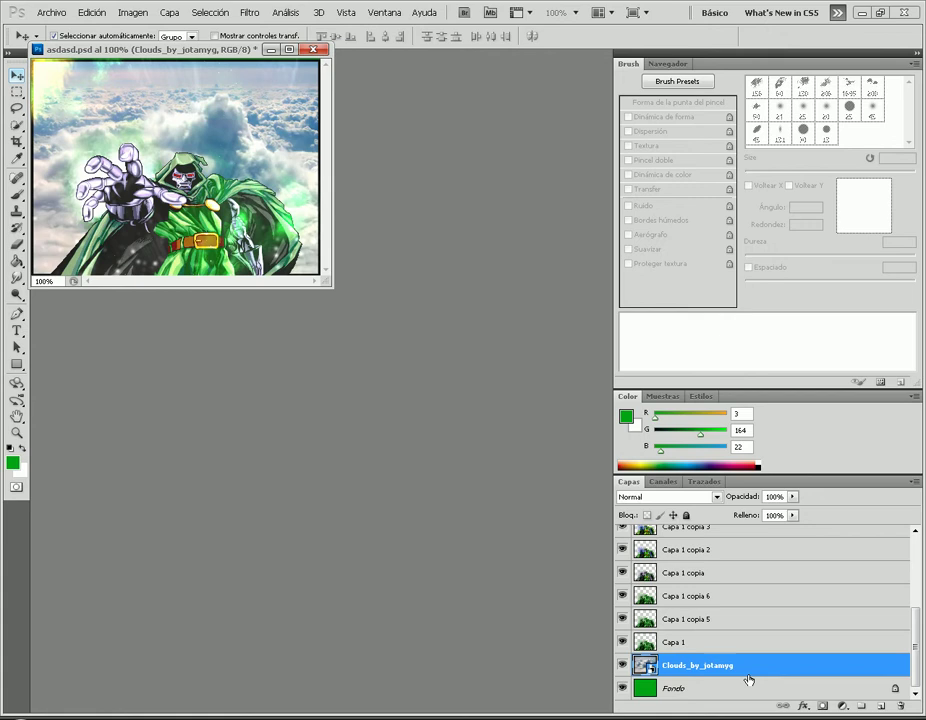
# Step: Rasterize the Clouds_by_jotamyg smart object by starting to erase on it and accepting the conversion
pyautogui.click(17, 244)
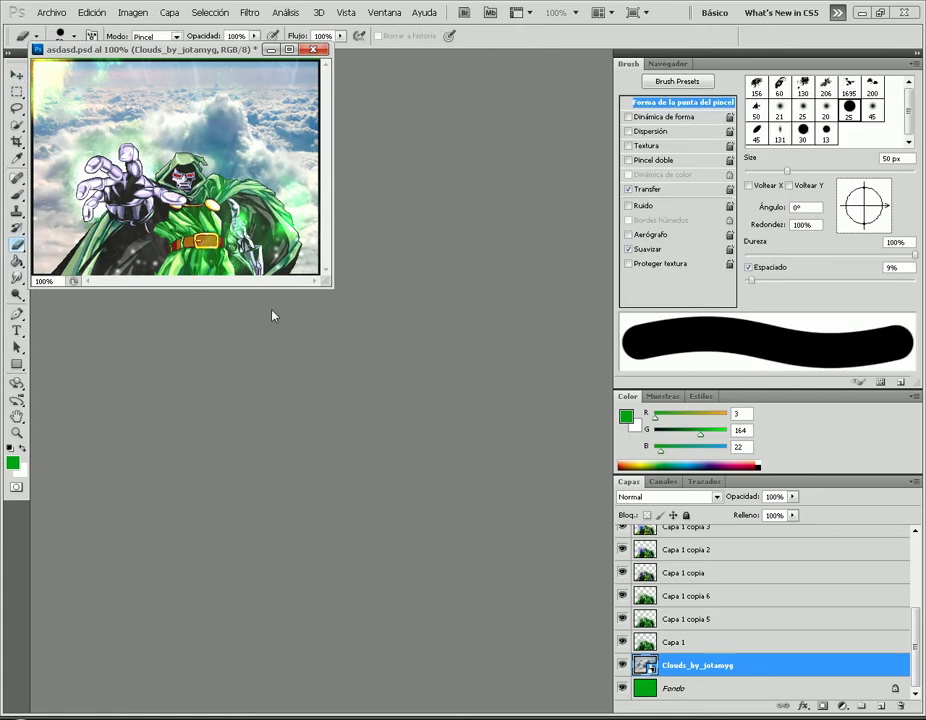
pyautogui.click(254, 195)
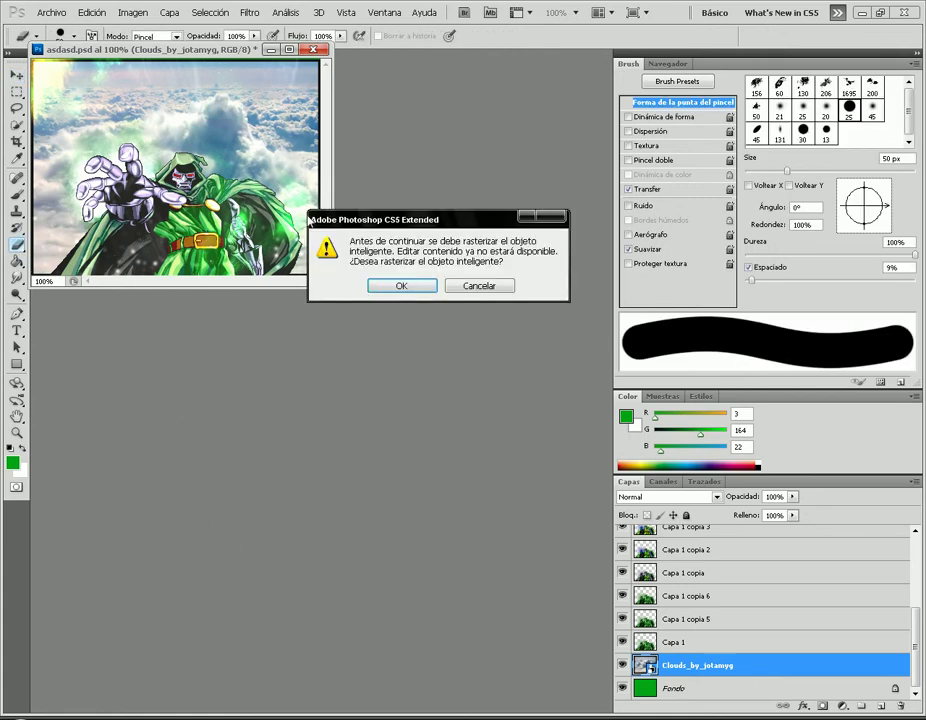
pyautogui.click(401, 285)
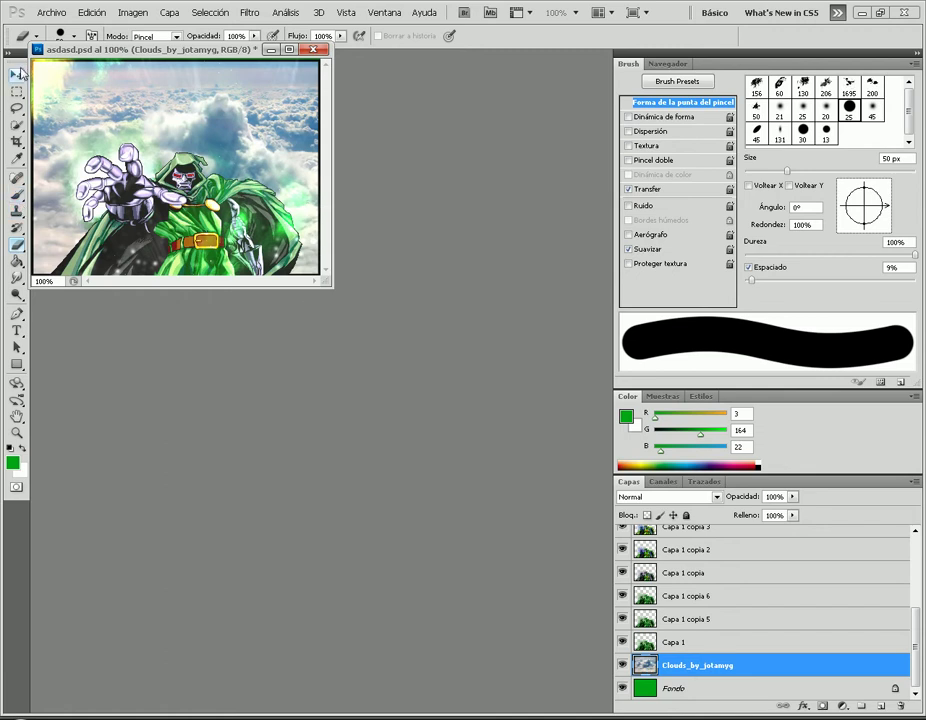
# Step: Colorize the Clouds_by_jotamyg layer green with Hue/Saturation, using hue 127 and saturation 21
pyautogui.hotkey('ctrl', 'u')
pyautogui.click(812, 622)
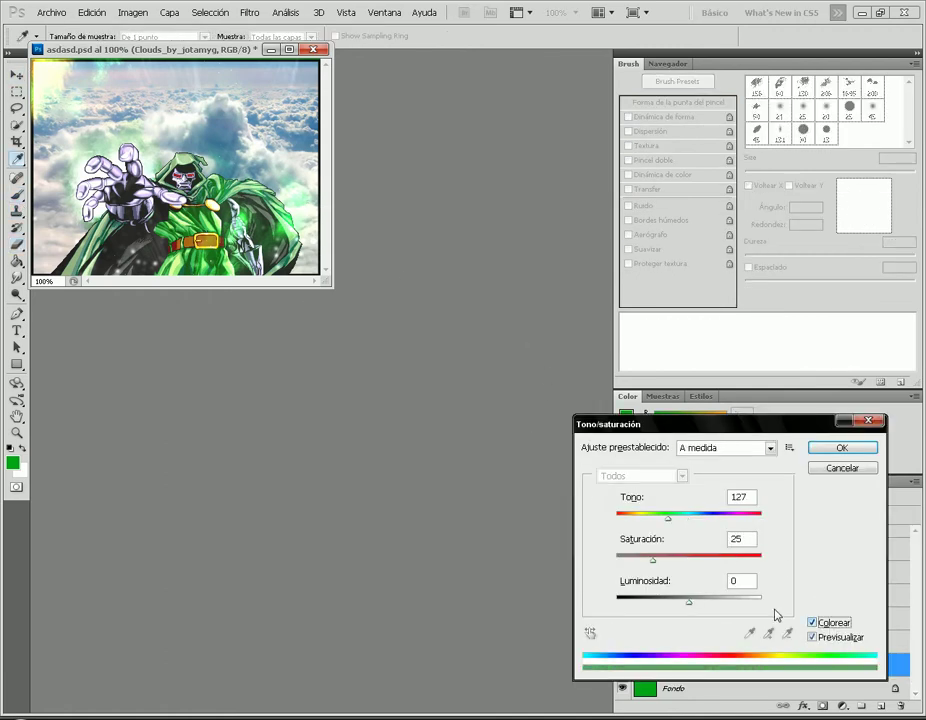
pyautogui.moveTo(654, 559)
pyautogui.mouseDown()
pyautogui.moveTo(664, 561)
pyautogui.moveTo(648, 567)
pyautogui.mouseUp()
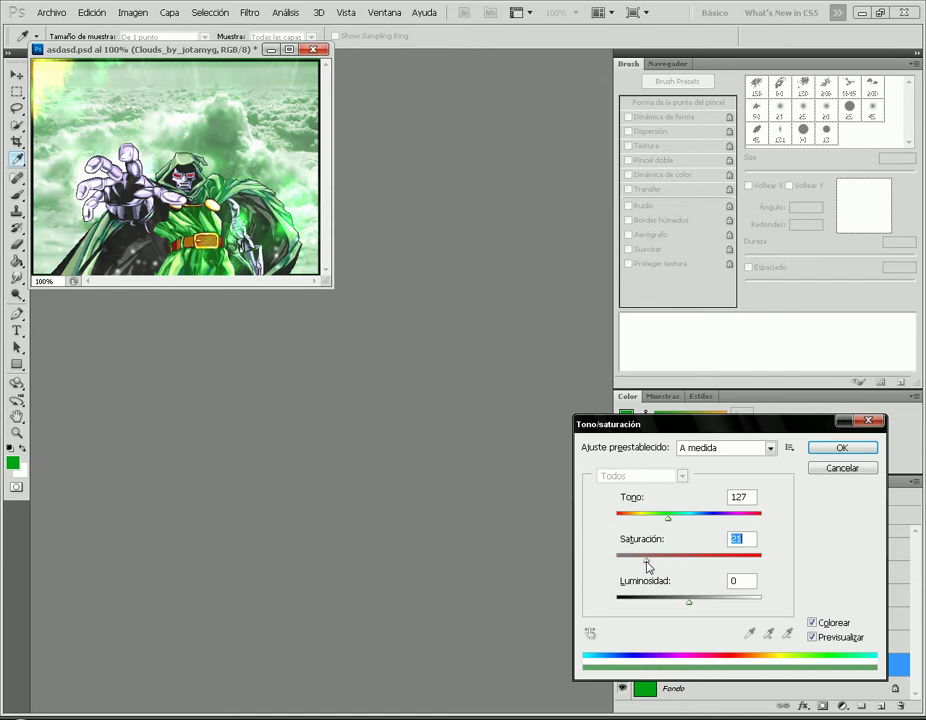
pyautogui.click(820, 448)
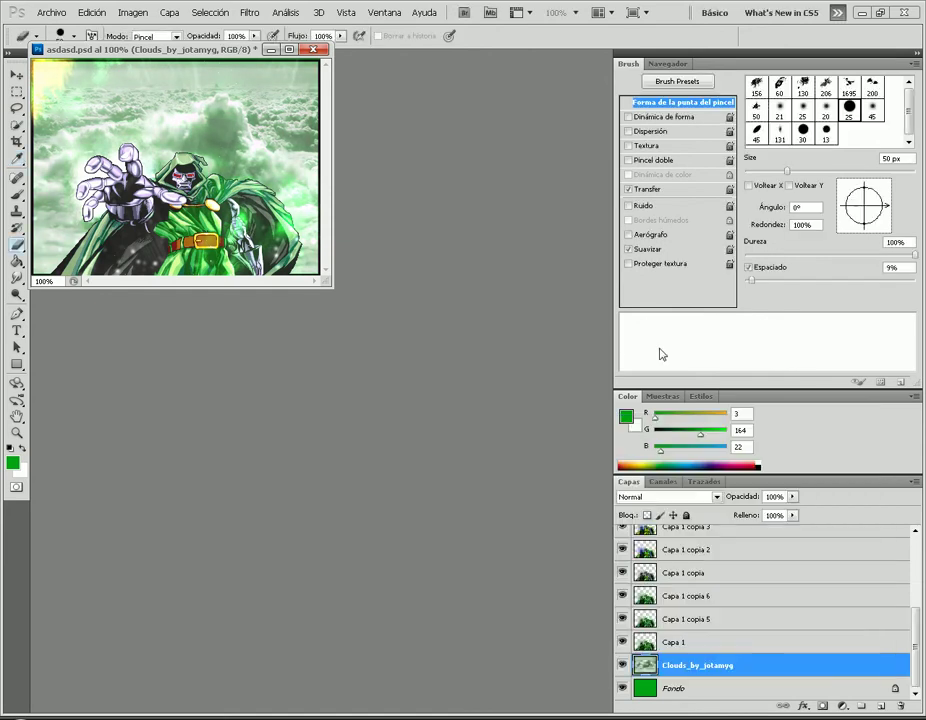
# Step: Blur the Clouds_by_jotamyg layer with a Gaussian Blur (Desenfoque gaussiano) of 3.0 pixels radius
pyautogui.click(255, 14)
pyautogui.moveTo(292, 160)
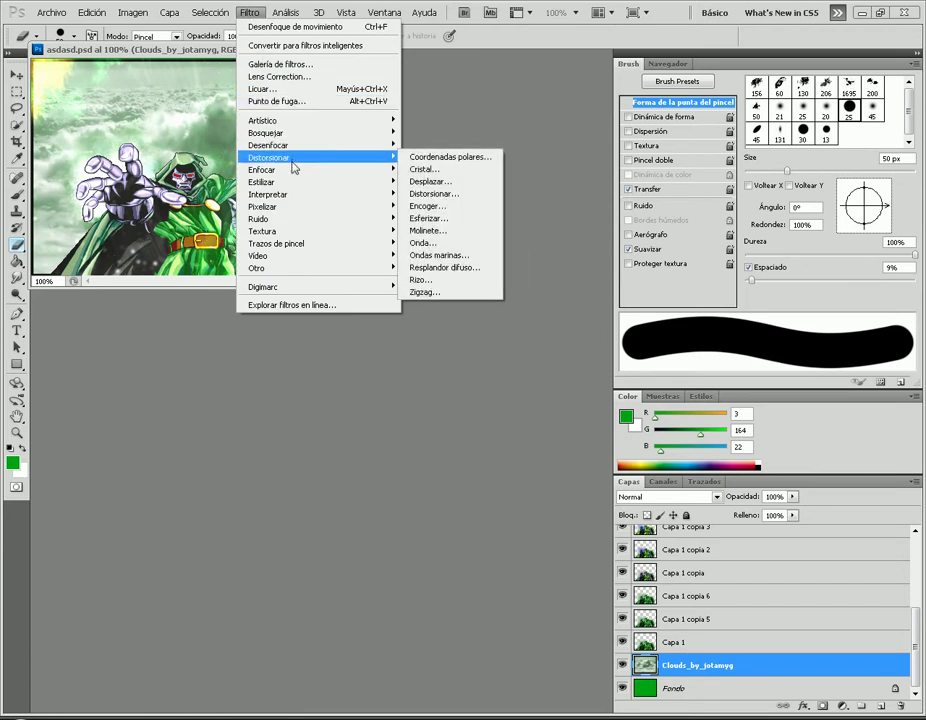
pyautogui.moveTo(318, 146)
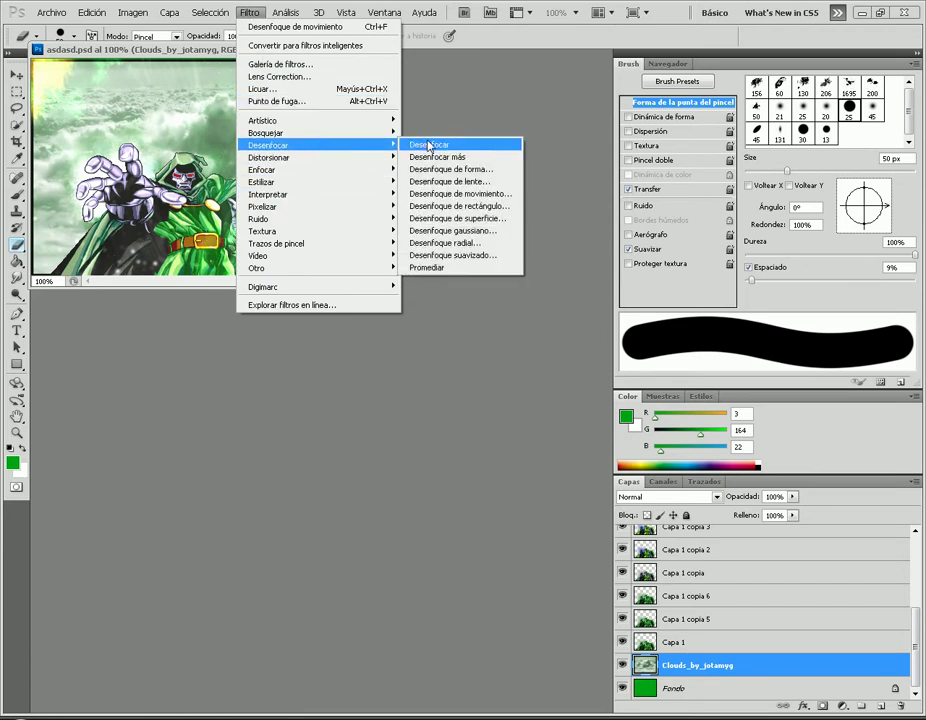
pyautogui.click(487, 236)
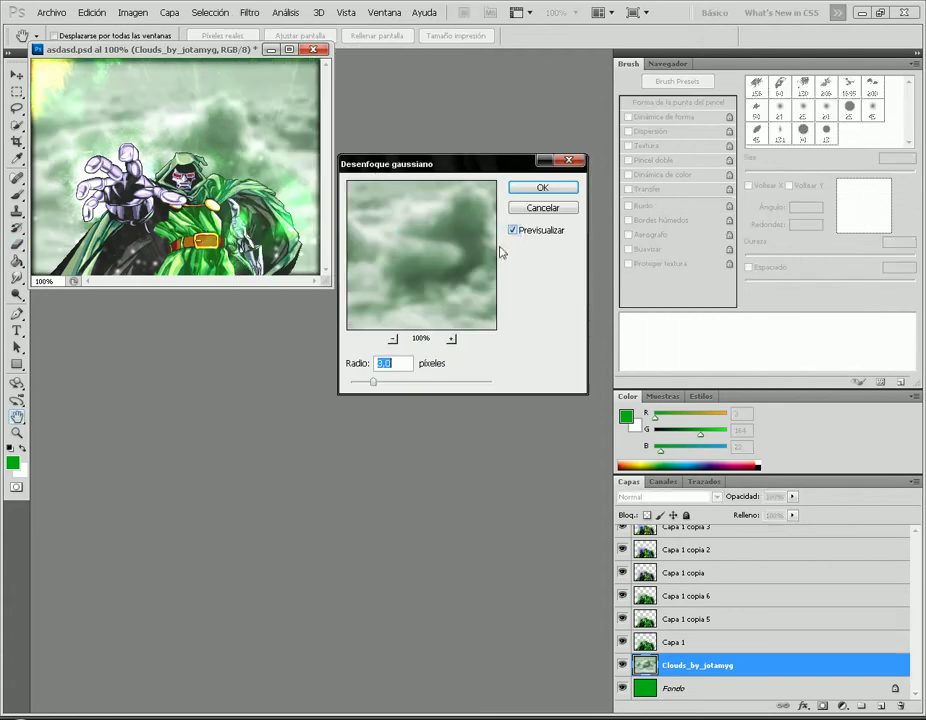
pyautogui.click(551, 193)
pyautogui.press('b')
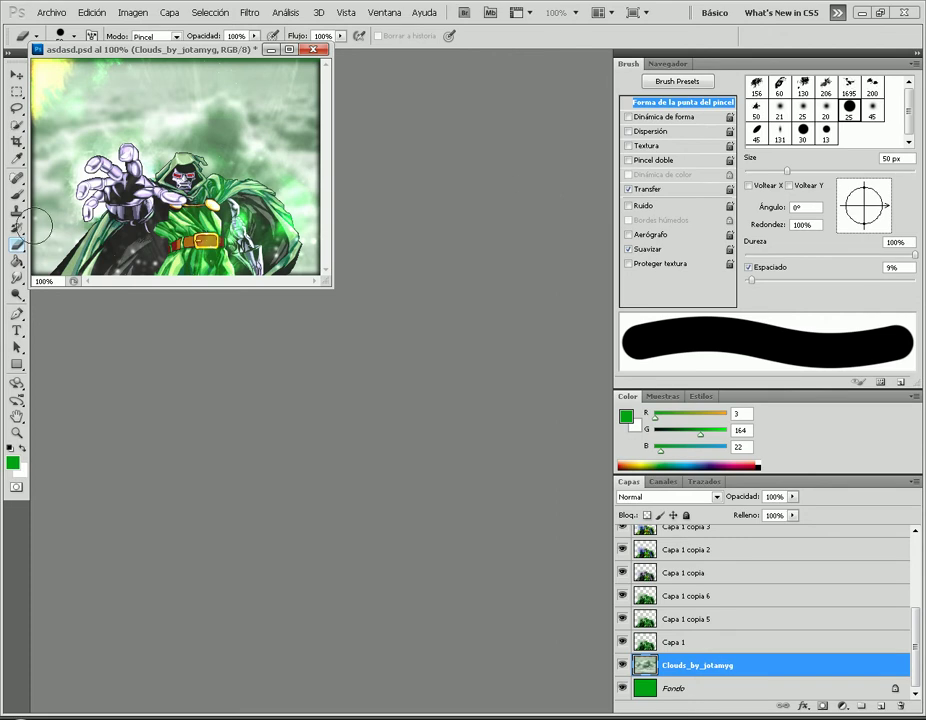
pyautogui.click(16, 332)
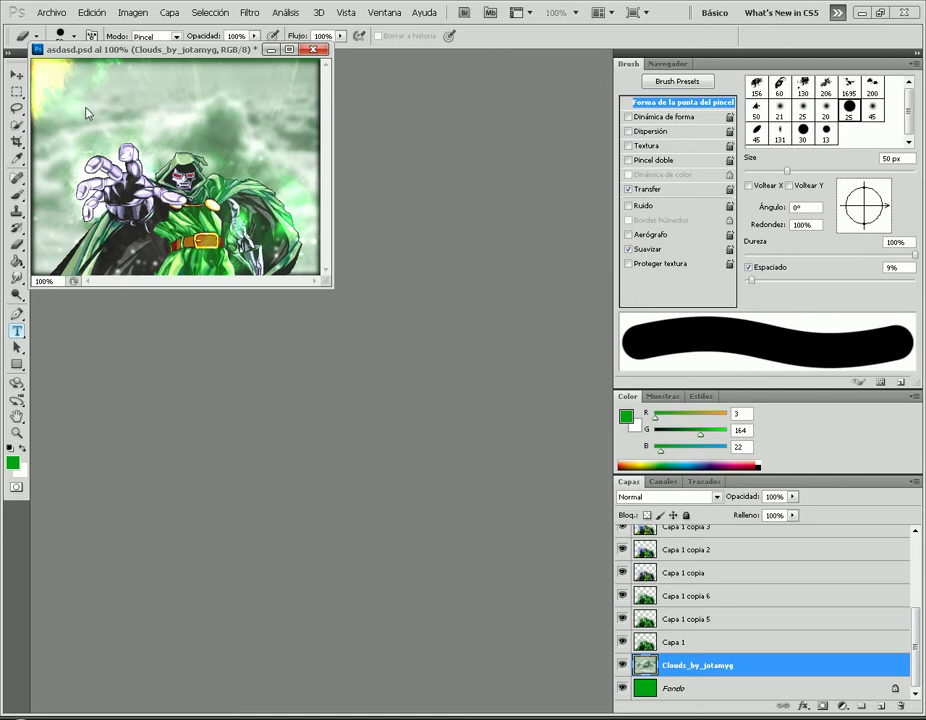
pyautogui.click(138, 90)
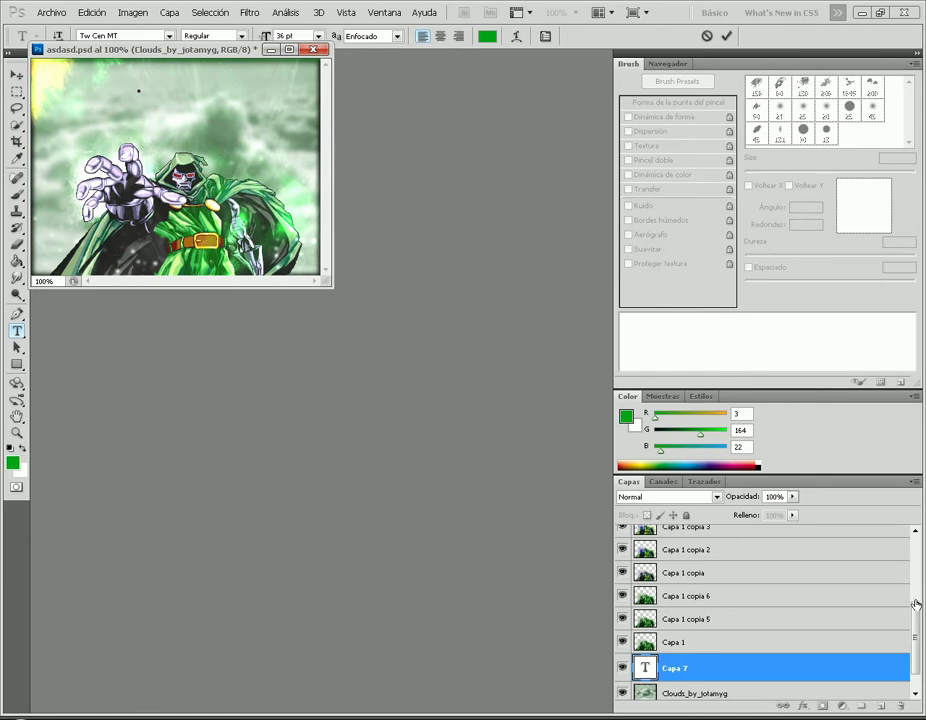
pyautogui.scroll(3, 764, 631)
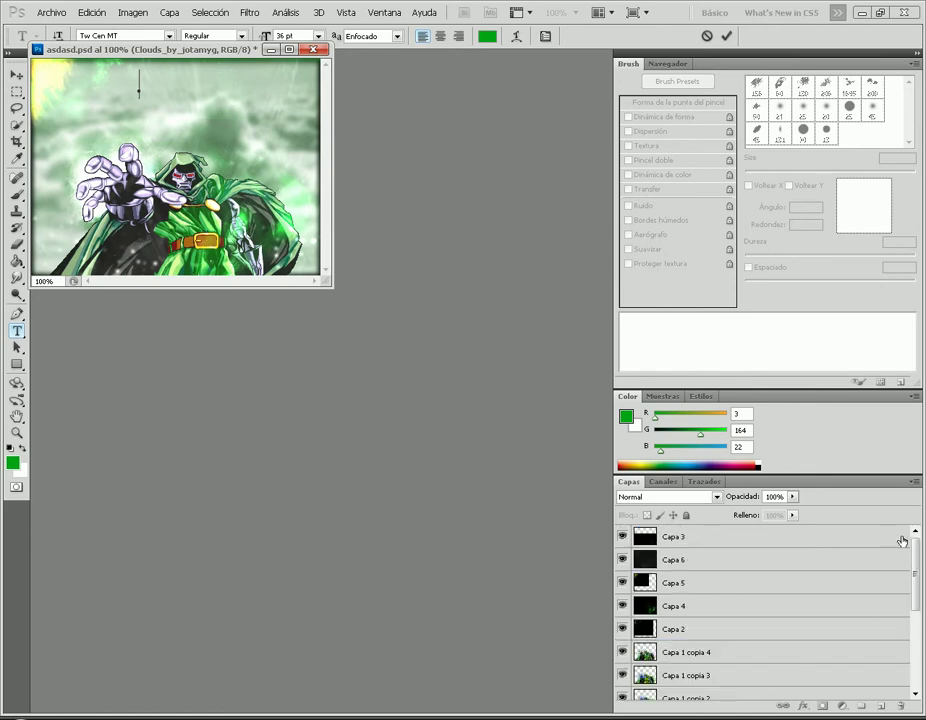
pyautogui.click(772, 534)
pyautogui.click(770, 530)
pyautogui.scroll(3, 704, 640)
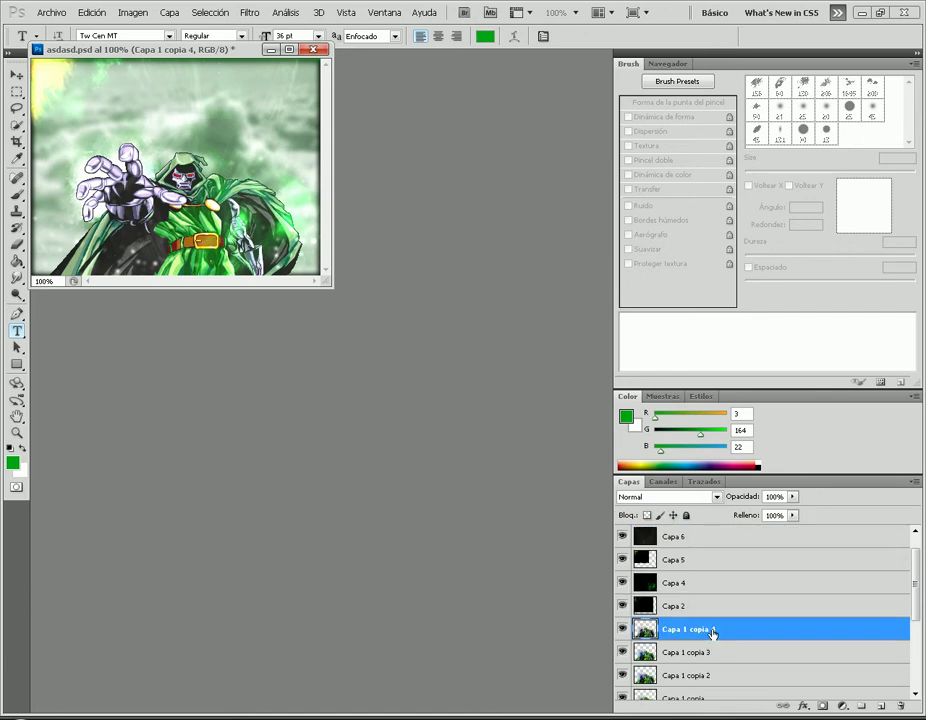
# Step: Add the text "NoReXiuD" in a text box on a layer above Capa 3 and position it above the character's head
pyautogui.click(700, 536)
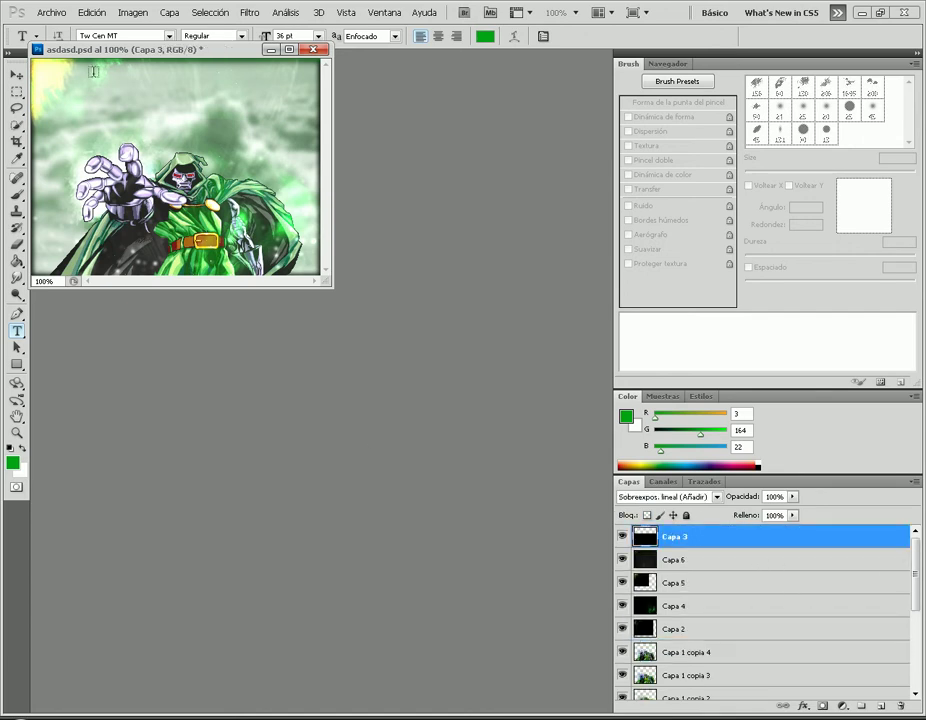
pyautogui.moveTo(74, 77); pyautogui.dragTo(302, 150)
pyautogui.write('N')
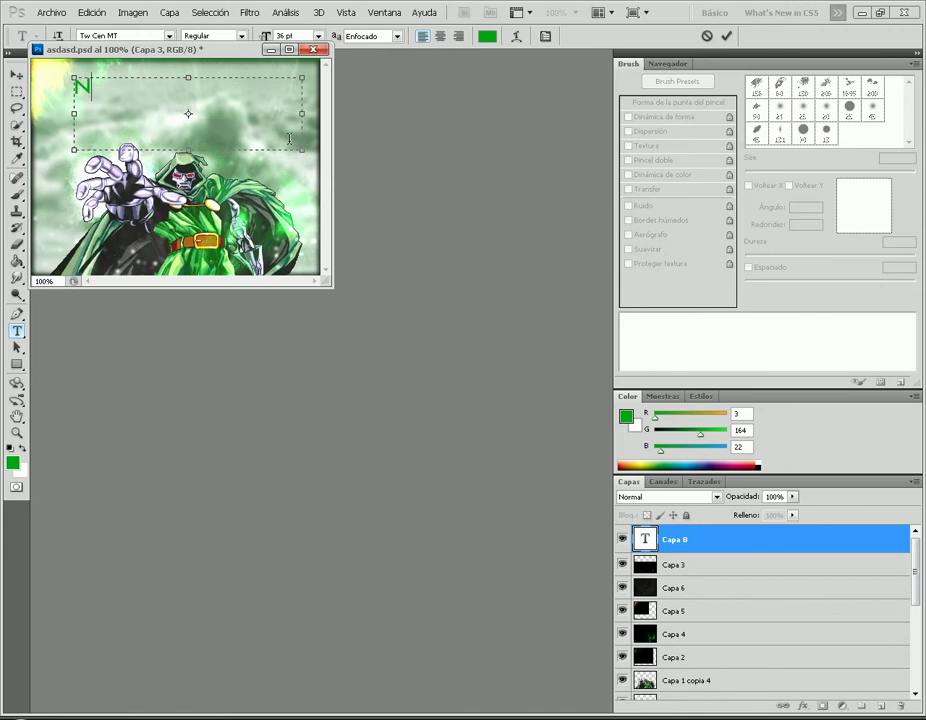
pyautogui.write('oReXiUD')
pyautogui.press('BackSpace')
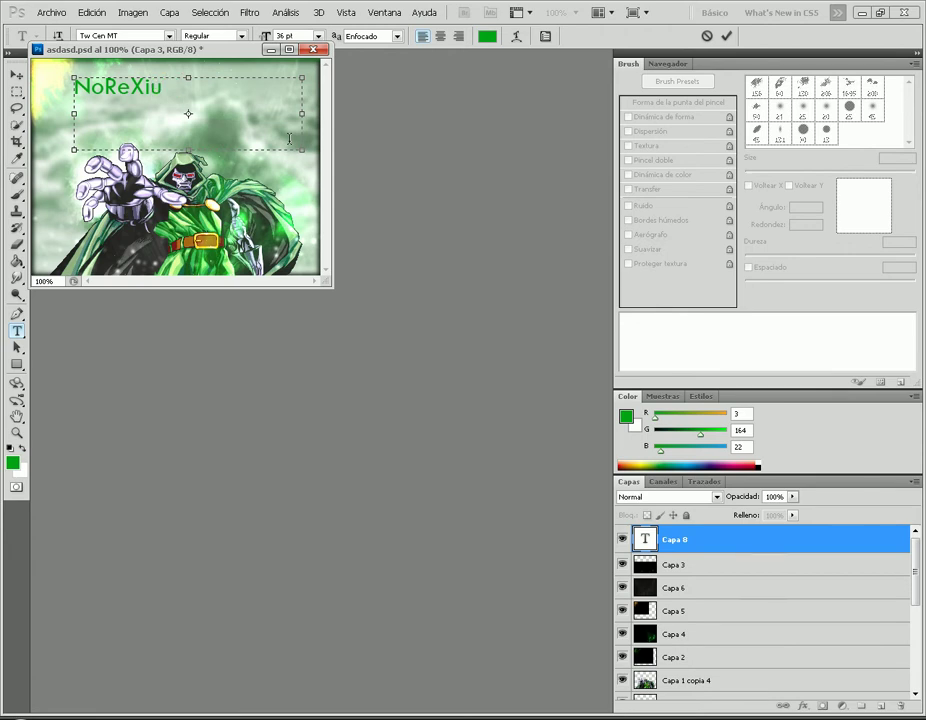
pyautogui.write('D')
pyautogui.click(16, 74)
pyautogui.moveTo(171, 107); pyautogui.dragTo(222, 125)
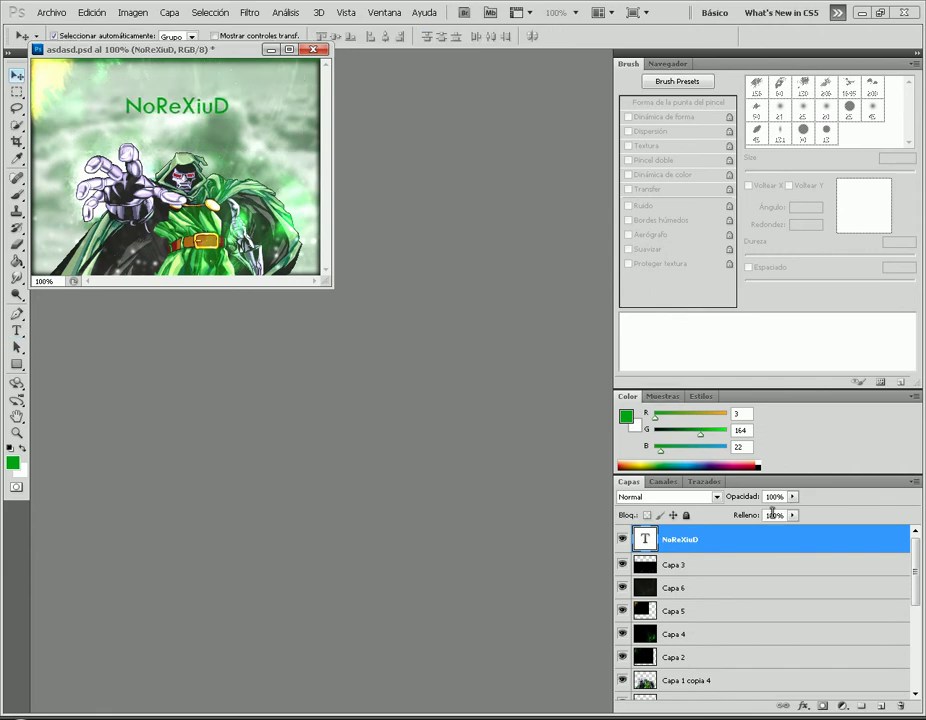
# Step: Give the NoReXiuD text layer a black outside stroke (Trazo) and a linear black-to-white gradient overlay, trying a pattern overlay as well
pyautogui.rightClick(754, 542)
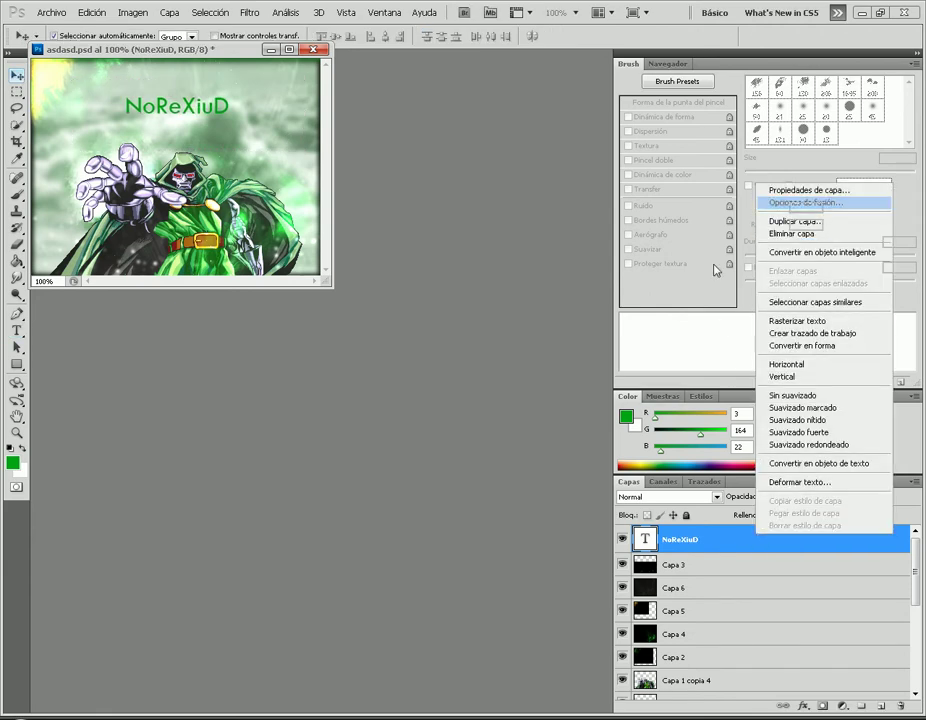
pyautogui.click(805, 203)
pyautogui.click(420, 566)
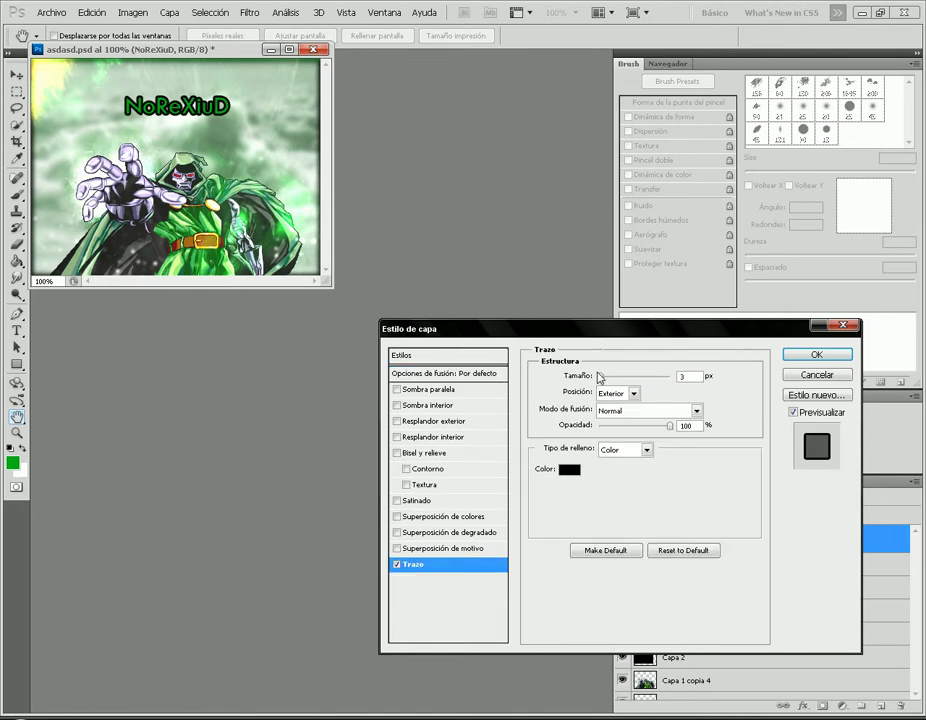
pyautogui.click(440, 548)
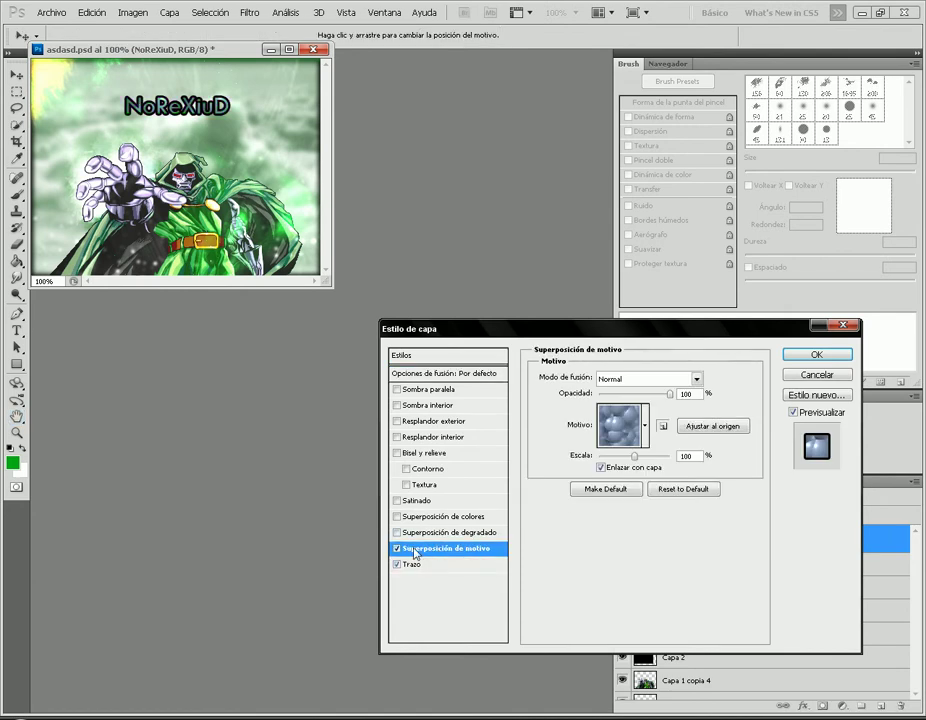
pyautogui.click(397, 549)
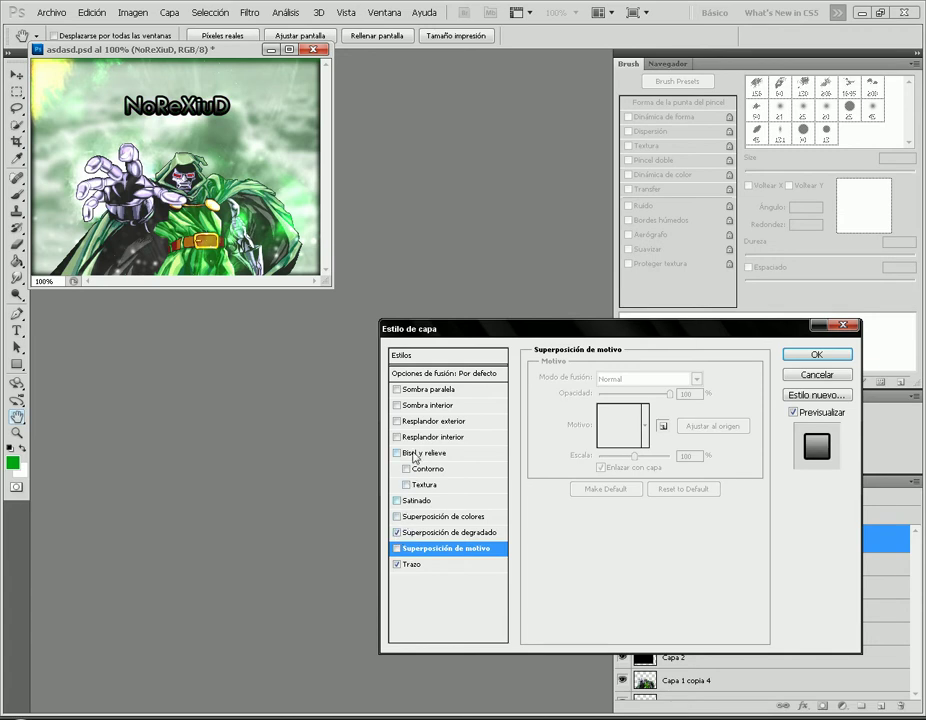
pyautogui.click(430, 532)
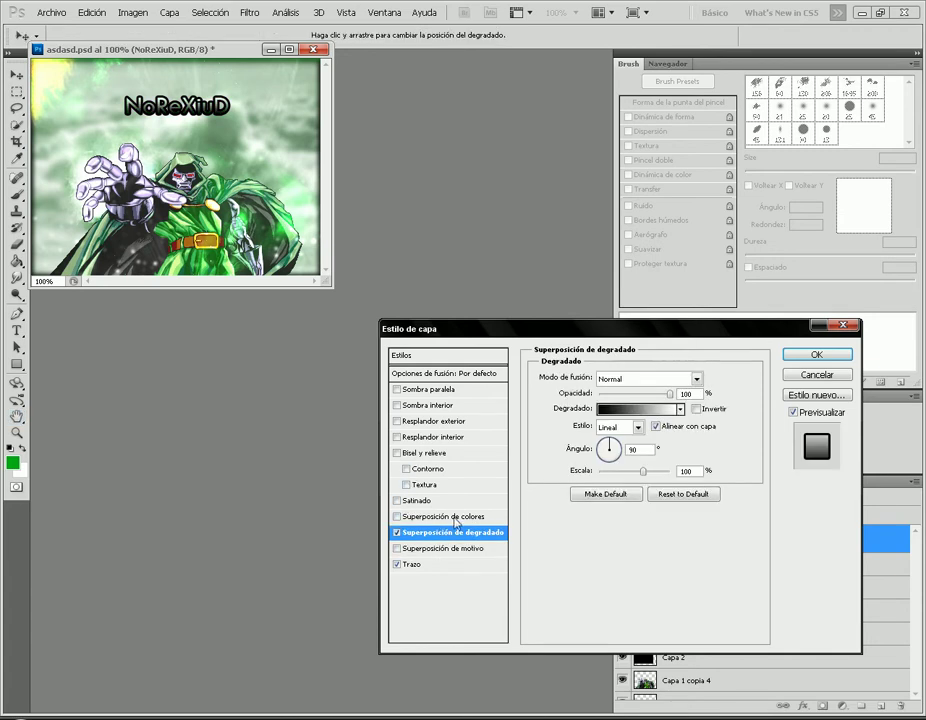
# Step: Try a drop shadow on the NoReXiuD text, remove it, and set the stroke size to 1 px
pyautogui.click(462, 389)
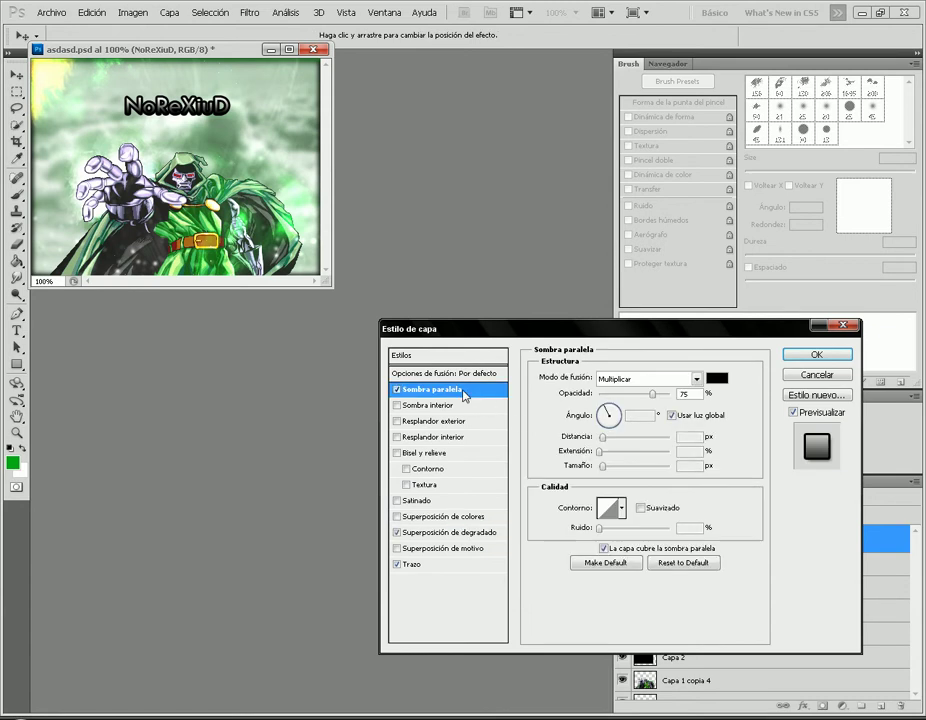
pyautogui.click(396, 389)
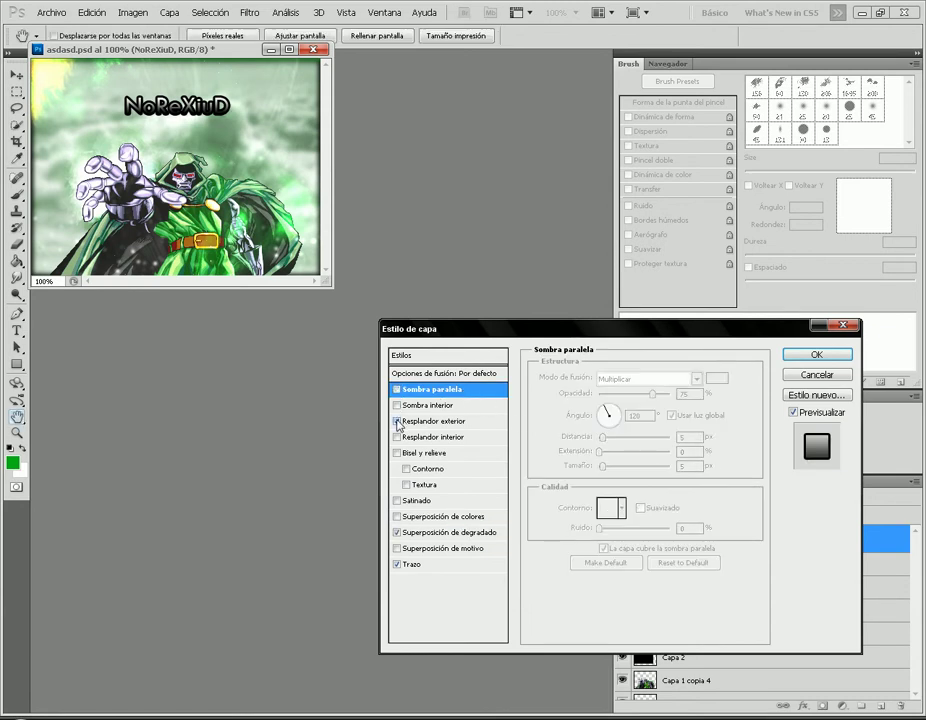
pyautogui.click(412, 566)
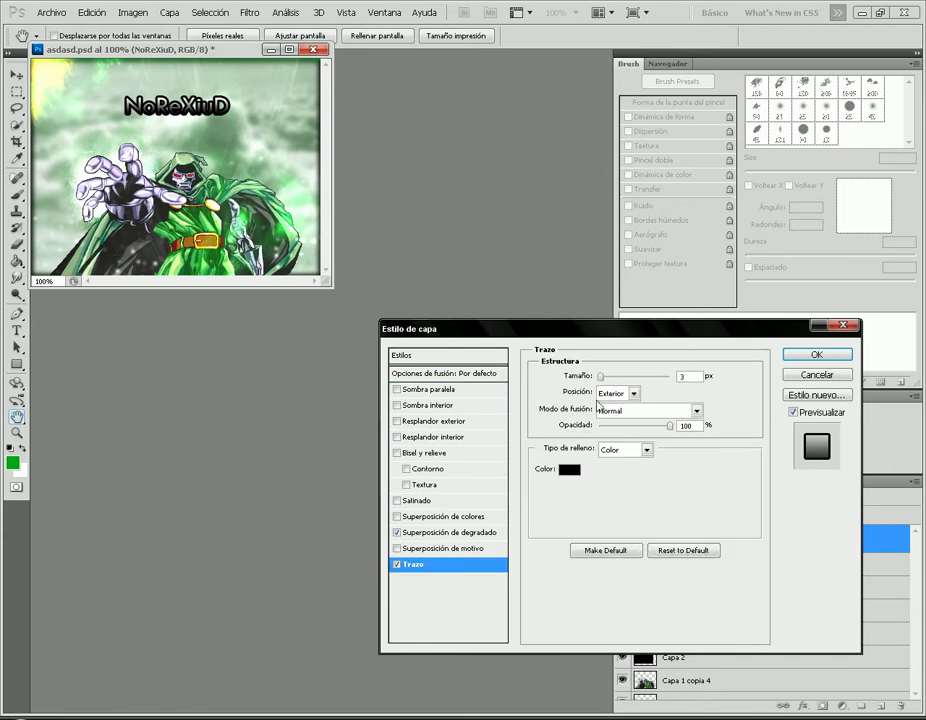
pyautogui.moveTo(602, 378); pyautogui.dragTo(554, 374)
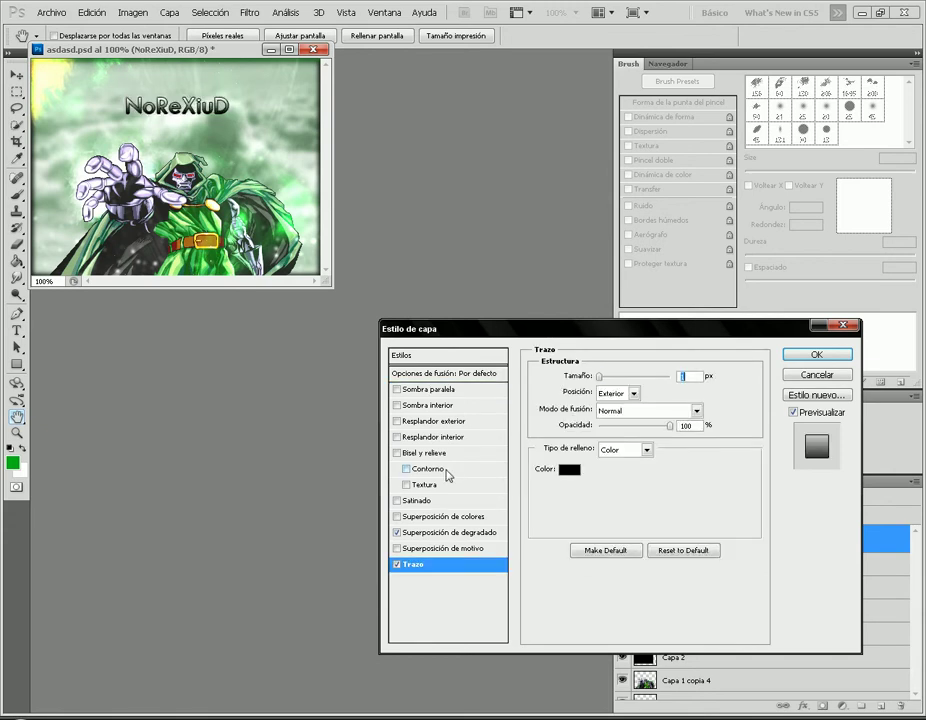
# Step: Try a near-black outer glow (Resplandor exterior) on the NoReXiuD text with 250 px size and 100% opacity, and switch it off
pyautogui.click(440, 421)
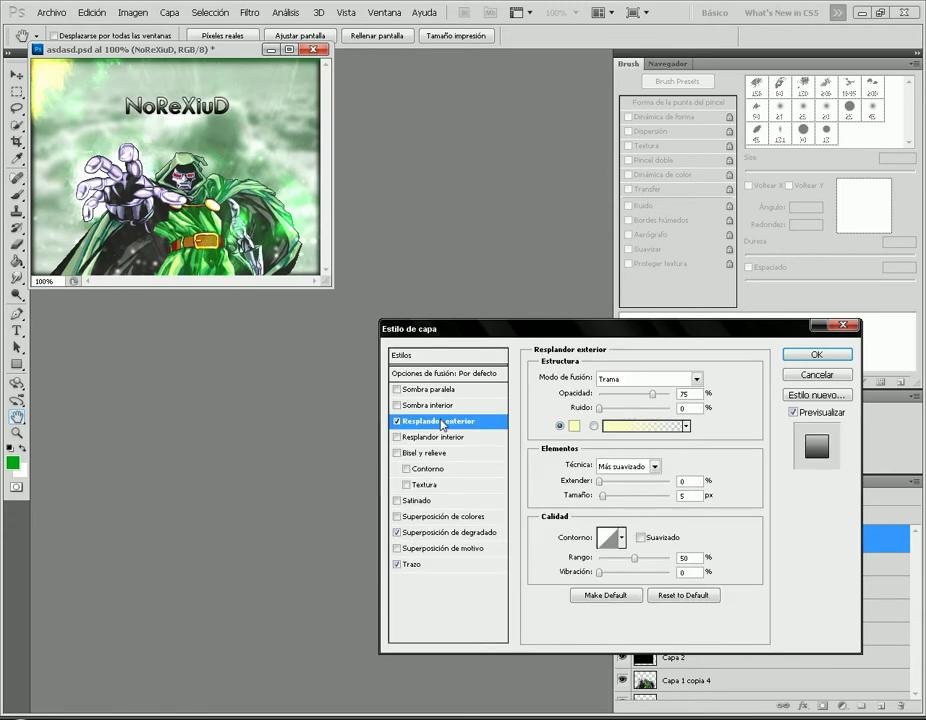
pyautogui.click(574, 426)
pyautogui.moveTo(354, 307); pyautogui.dragTo(269, 362)
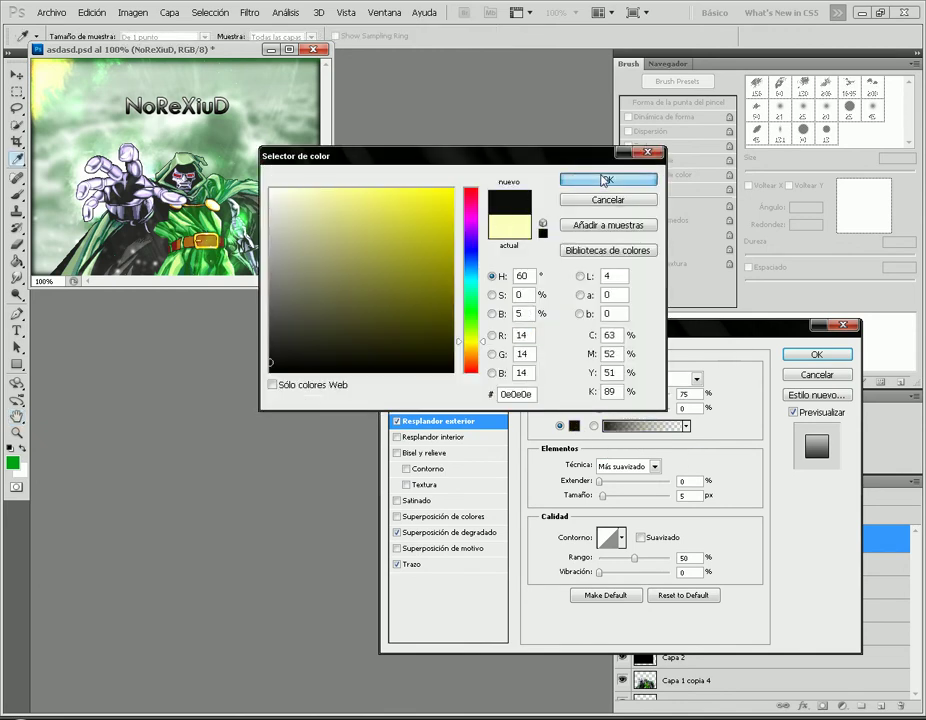
pyautogui.click(602, 180)
pyautogui.click(600, 483)
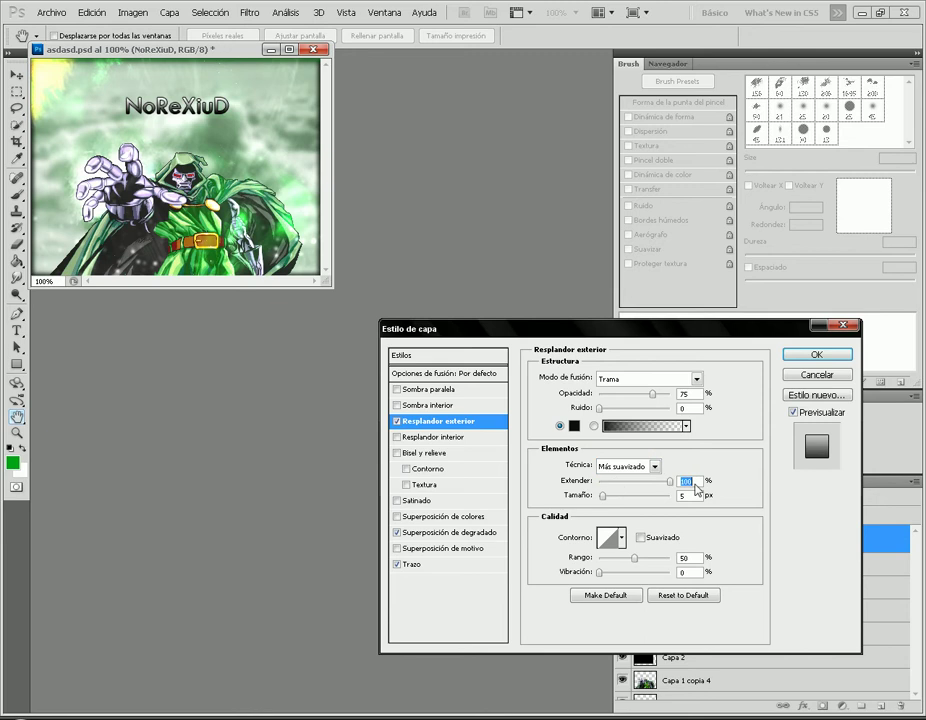
pyautogui.moveTo(601, 495); pyautogui.dragTo(667, 494)
pyautogui.click(600, 484)
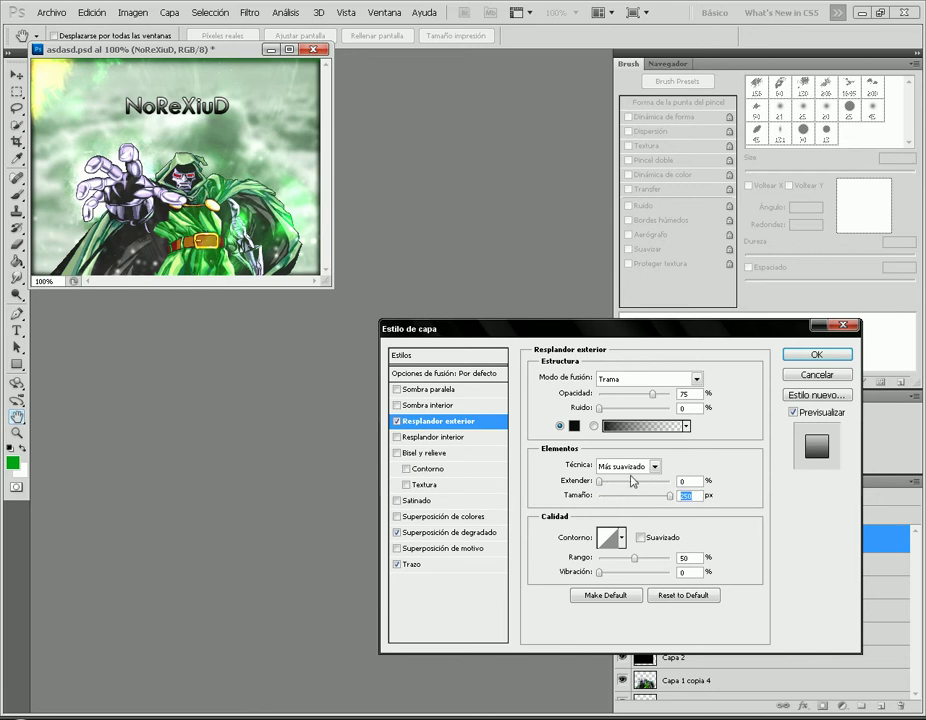
pyautogui.click(599, 483)
pyautogui.moveTo(654, 397); pyautogui.dragTo(674, 398)
pyautogui.click(396, 421)
# Step: Give the NoReXiuD text a bevel and emboss (Bisel y relieve) with Contorno and Textura enabled, and apply the layer style
pyautogui.click(397, 453)
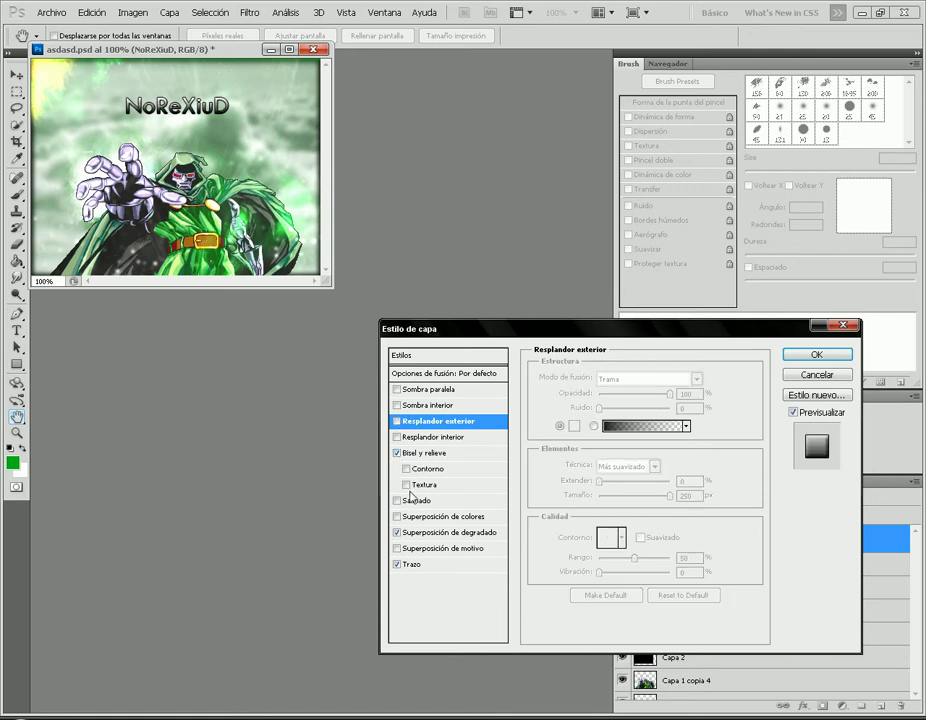
pyautogui.click(406, 469)
pyautogui.click(406, 485)
pyautogui.click(430, 487)
pyautogui.click(621, 390)
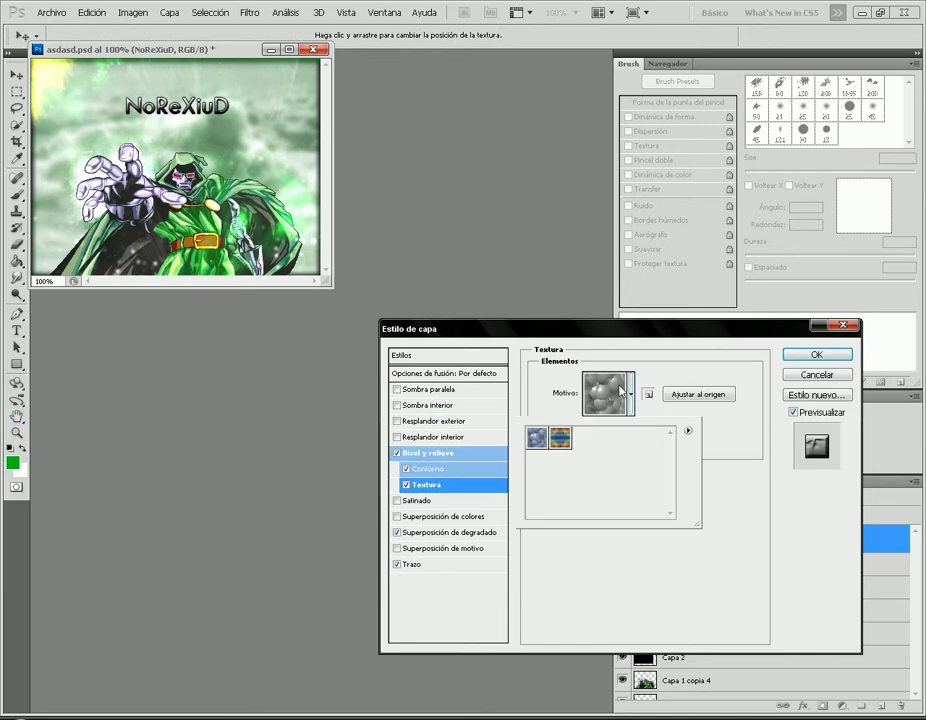
pyautogui.click(688, 431)
pyautogui.click(770, 311)
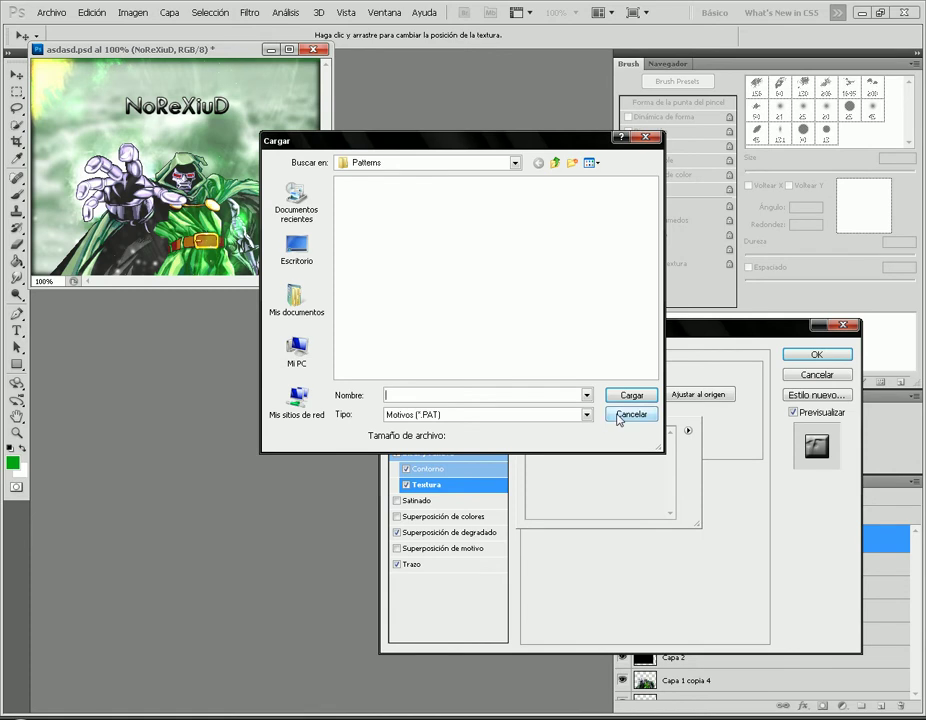
pyautogui.click(618, 416)
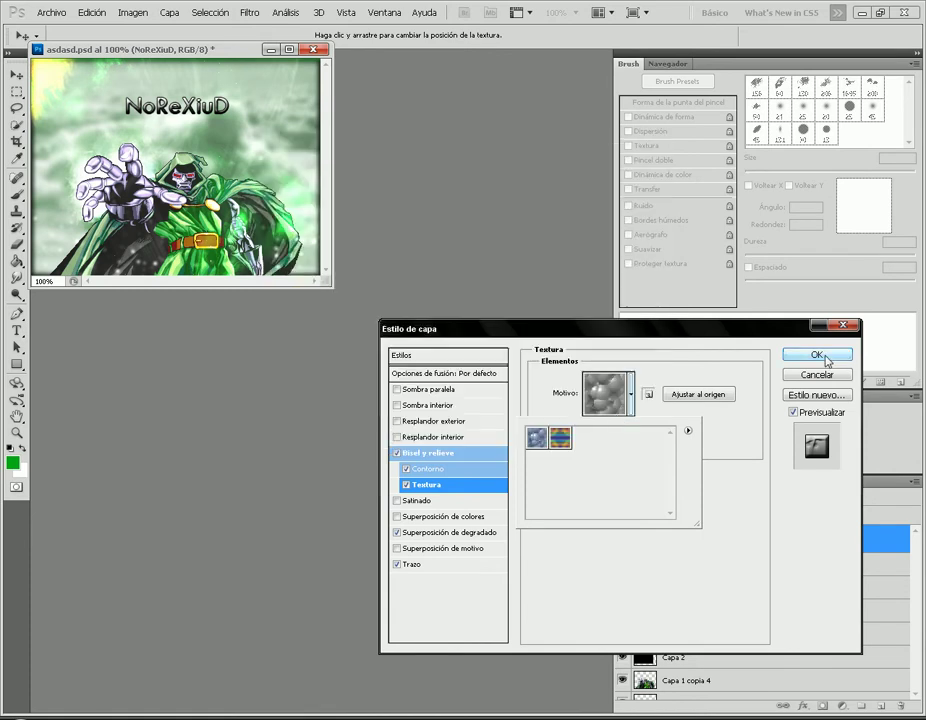
pyautogui.click(829, 355)
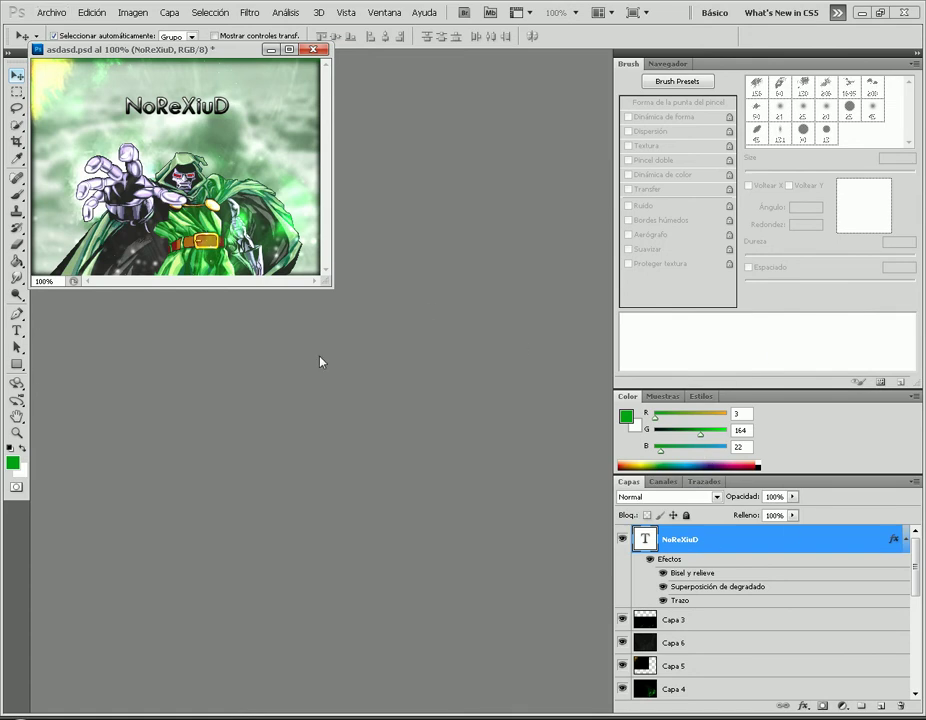
# Step: Move the image window to the middle of the workspace and replace the brush set with Destellos 01.abr from the Mas Brushes_MisTeriO folder
pyautogui.moveTo(179, 80); pyautogui.dragTo(411, 327)
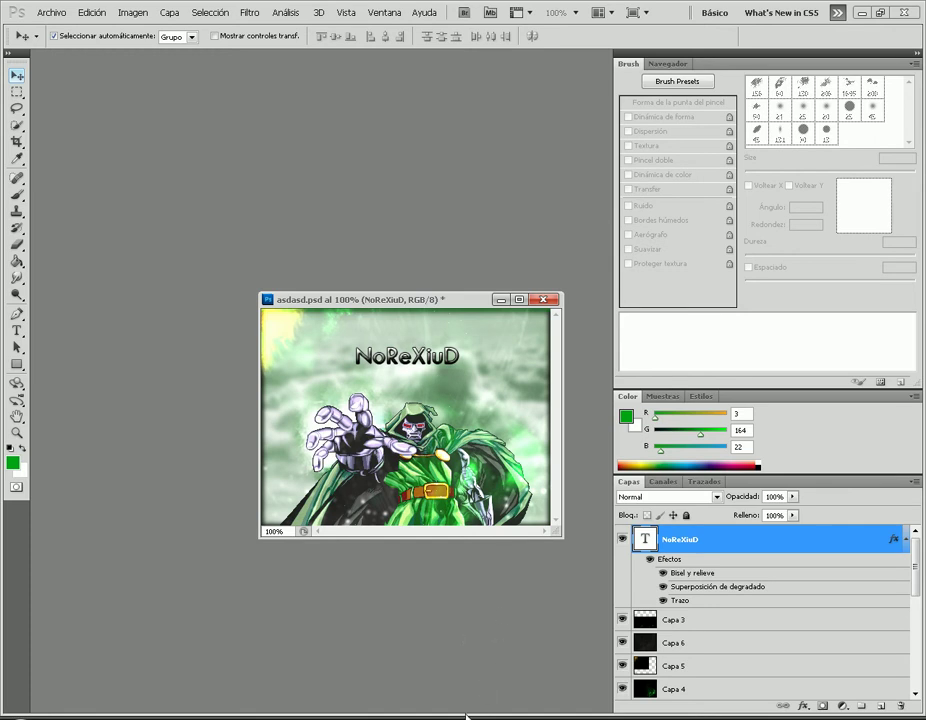
pyautogui.click(17, 193)
pyautogui.rightClick(474, 400)
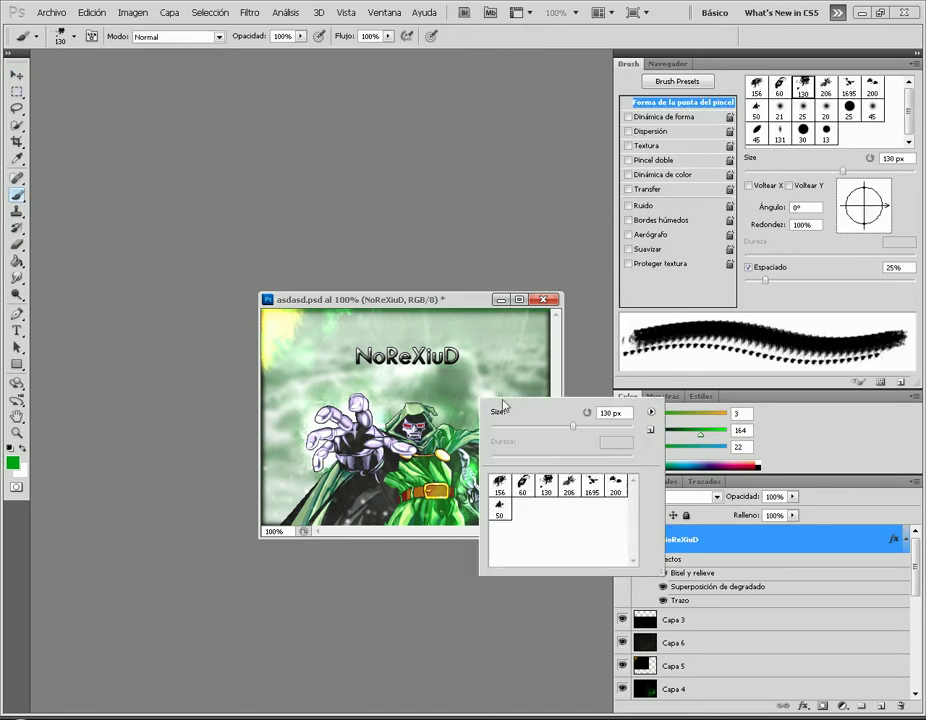
pyautogui.click(647, 411)
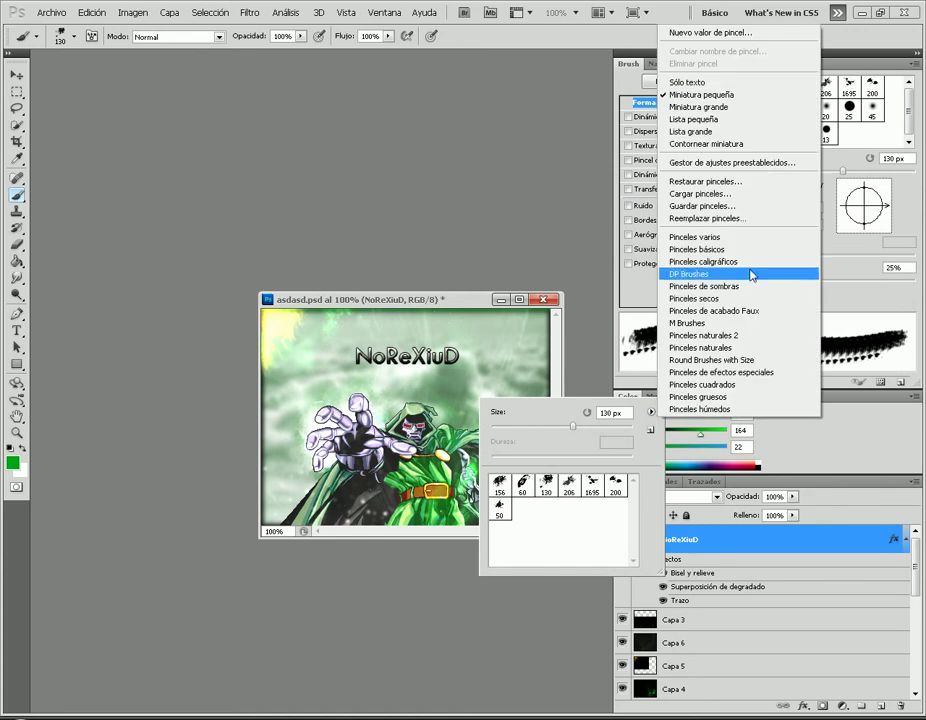
pyautogui.click(732, 218)
pyautogui.click(296, 250)
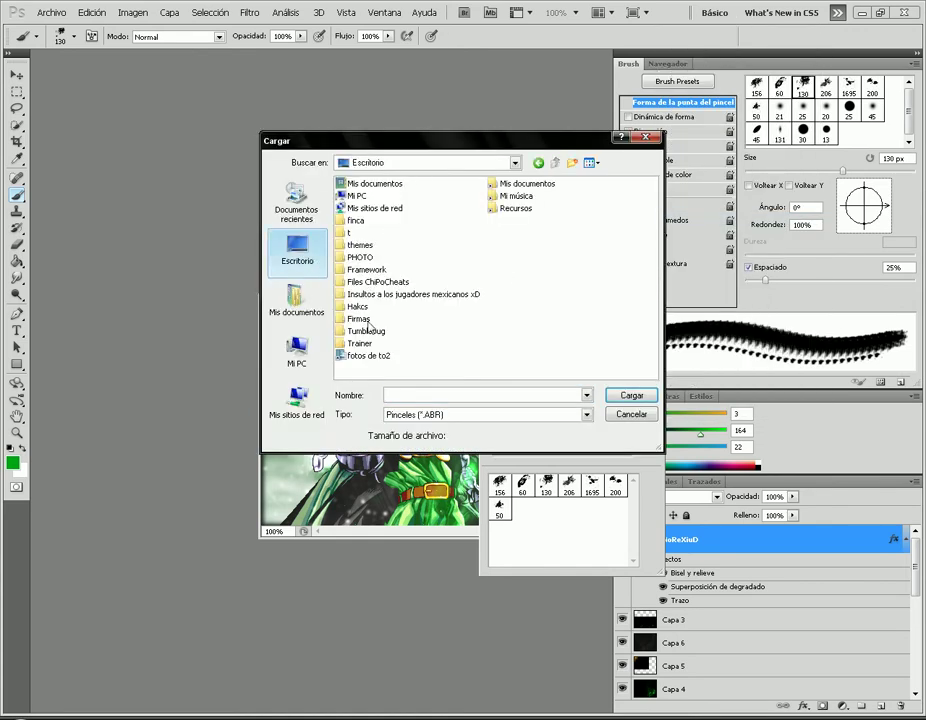
pyautogui.doubleClick(515, 209)
pyautogui.click(341, 319)
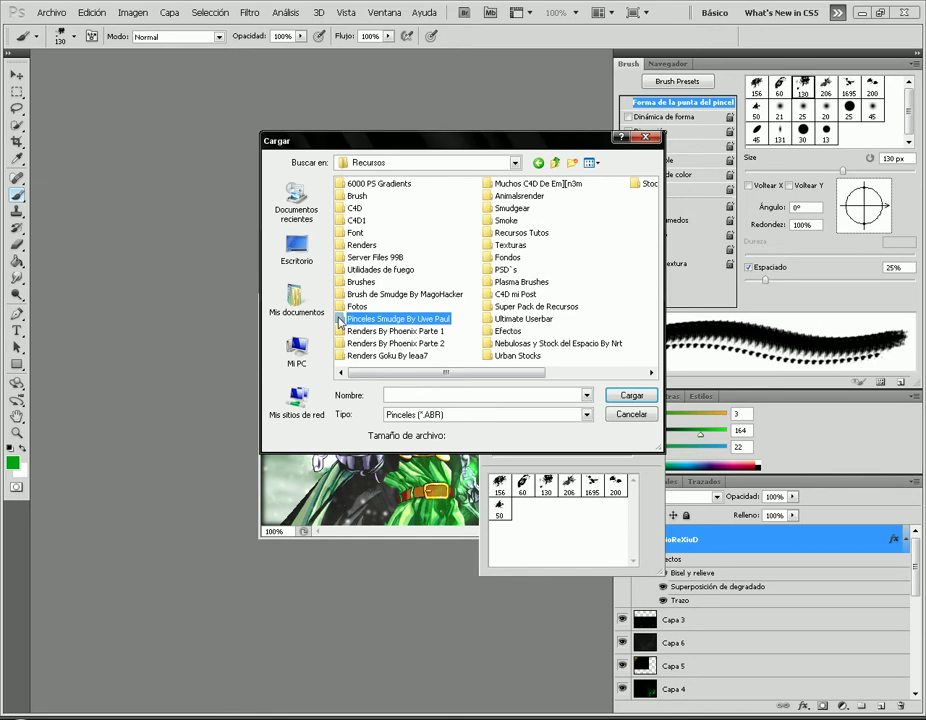
pyautogui.press('b')
pyautogui.press('b')
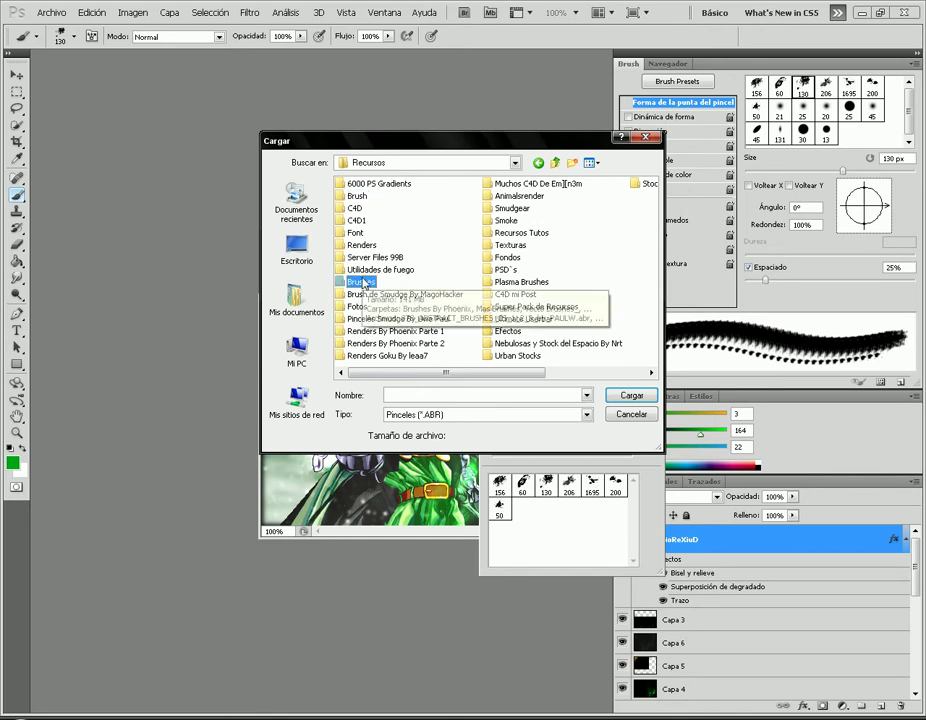
pyautogui.doubleClick(361, 280)
pyautogui.press('b')
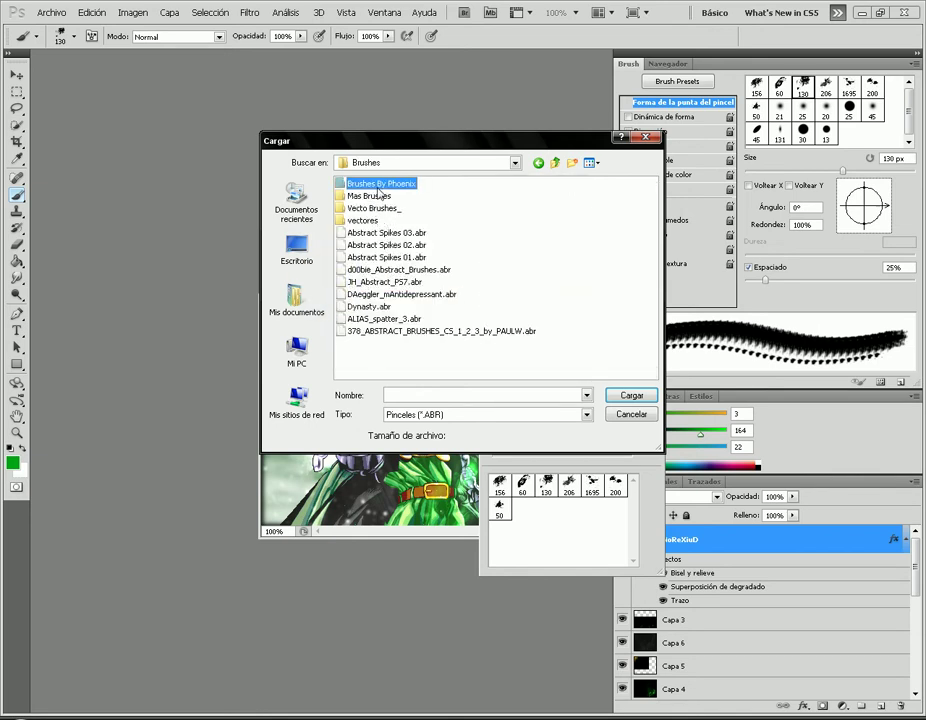
pyautogui.press('Return')
pyautogui.doubleClick(371, 183)
pyautogui.click(375, 208)
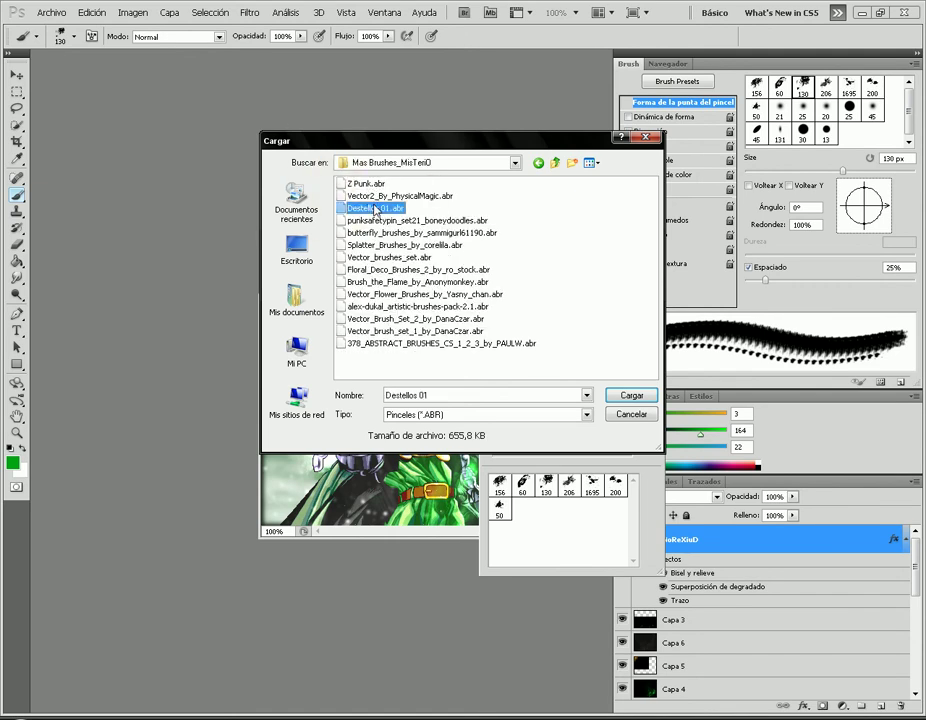
pyautogui.doubleClick(386, 209)
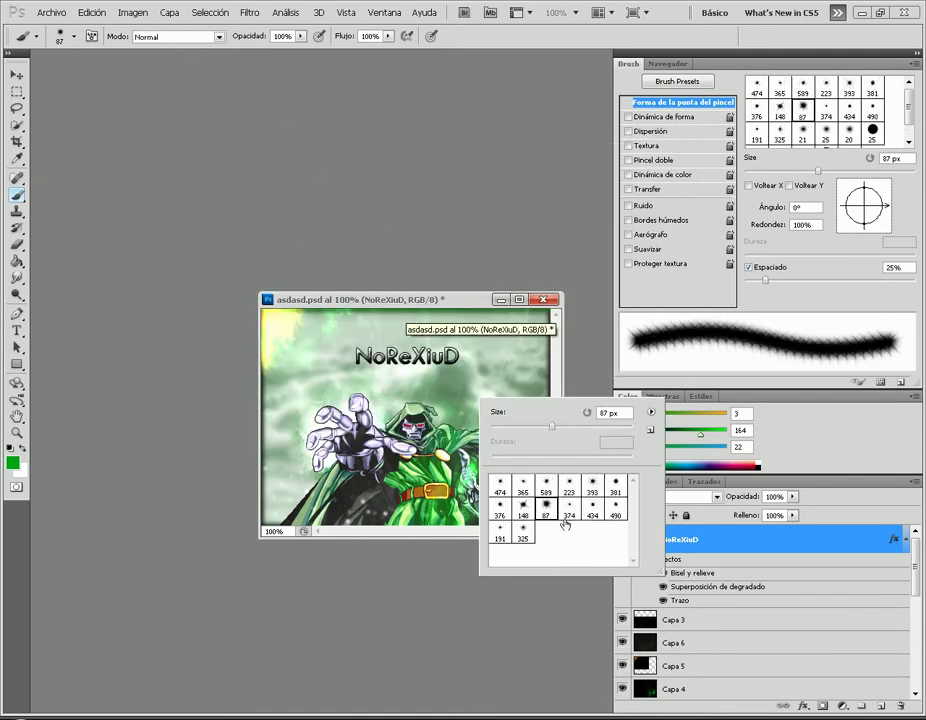
# Step: Try a green 87 px flare stamp in the character's open palm on the Capa 1 copia 4 layer, and undo it
pyautogui.moveTo(912, 555); pyautogui.dragTo(919, 630)
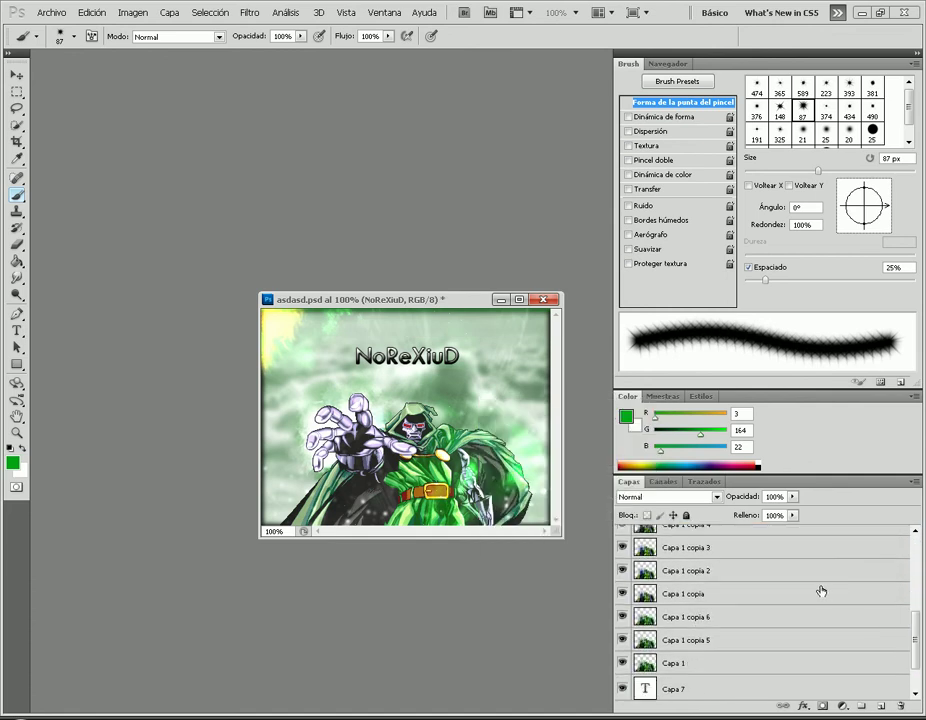
pyautogui.scroll(3, 754, 572)
pyautogui.click(695, 684)
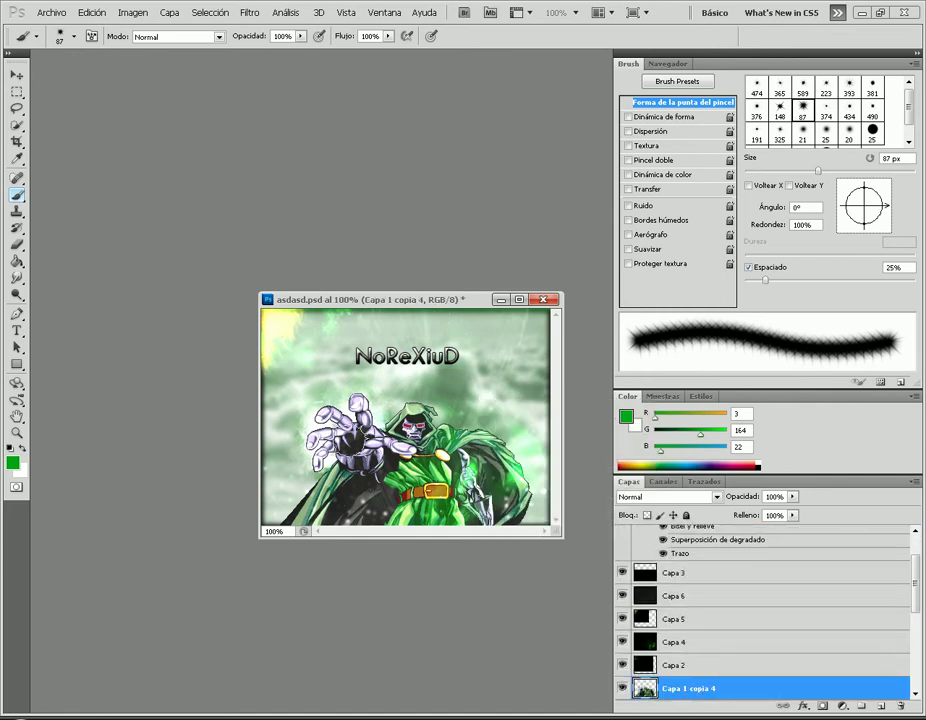
pyautogui.click(350, 440)
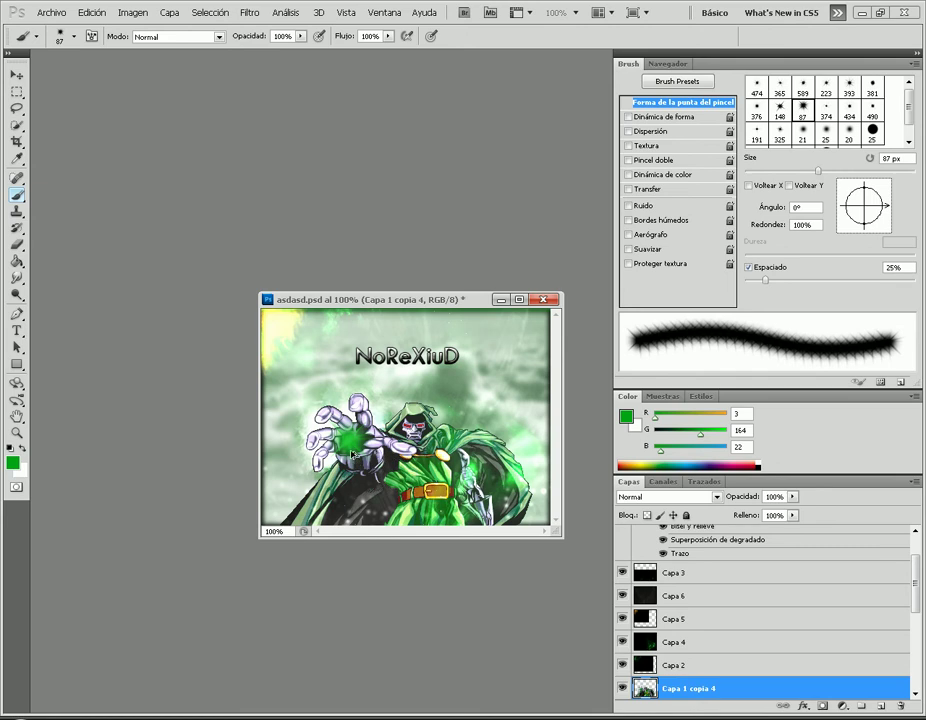
pyautogui.hotkey('ctrl', 'z')
# Step: Make white the foreground colour and rasterize the NoReXiuD text layer
pyautogui.click(21, 450)
pyautogui.click(269, 364)
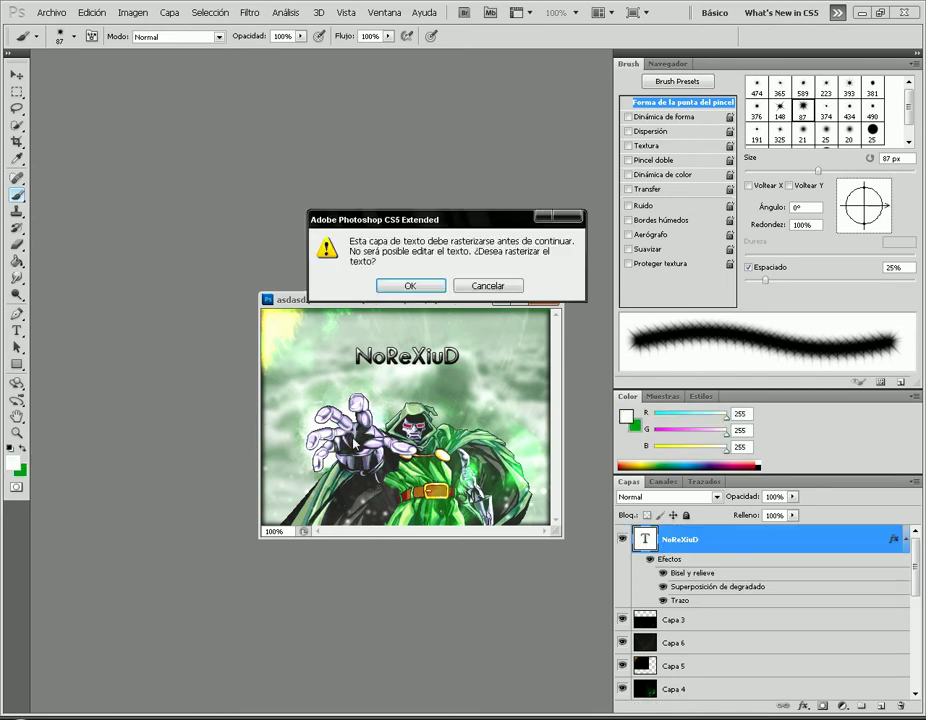
pyautogui.click(410, 286)
# Step: Try a white 87 px flare stroke over the character's open palm and undo it
pyautogui.scroll(-10, 798, 646)
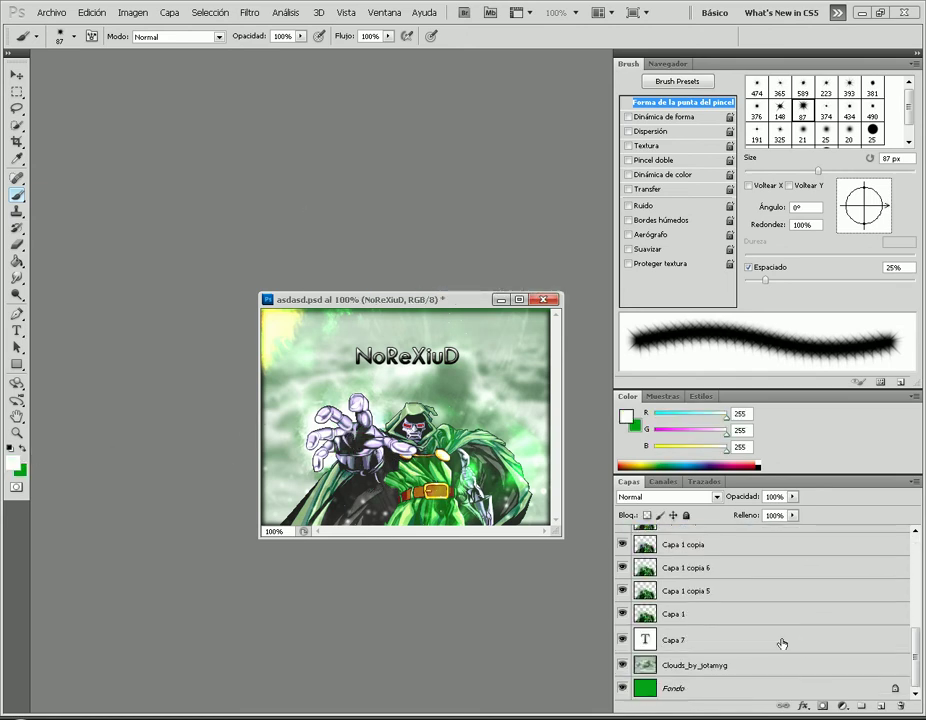
pyautogui.click(696, 666)
pyautogui.scroll(3, 686, 591)
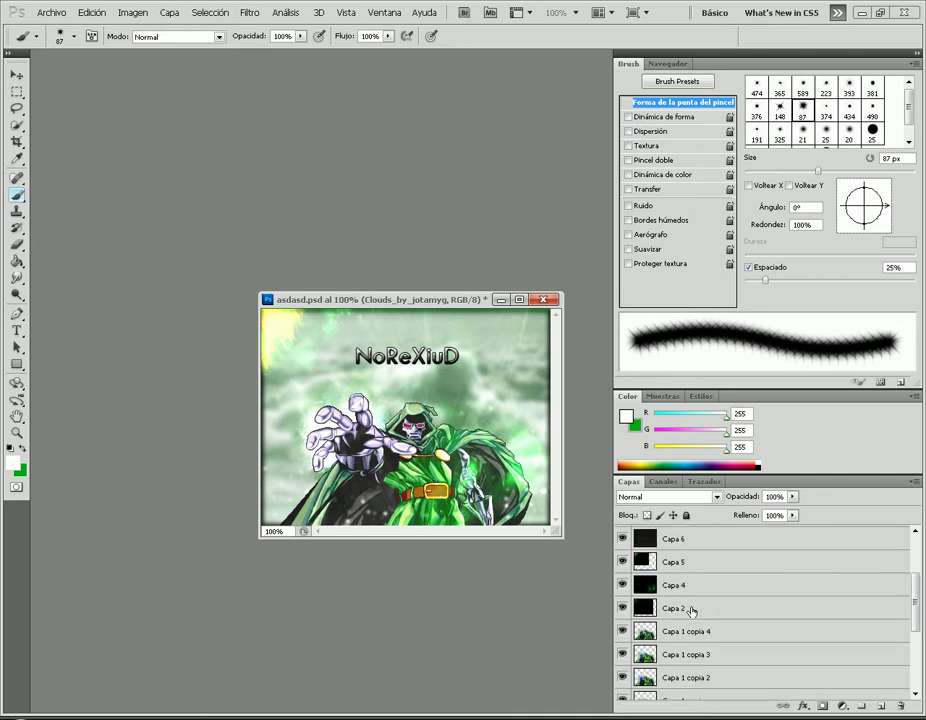
pyautogui.click(687, 640)
pyautogui.moveTo(330, 427); pyautogui.dragTo(357, 438)
pyautogui.hotkey('ctrl', 'z')
# Step: Choose the 223 px flare brush and try a stamp over the palm on the NoReXiuD layer, then undo it
pyautogui.rightClick(352, 446)
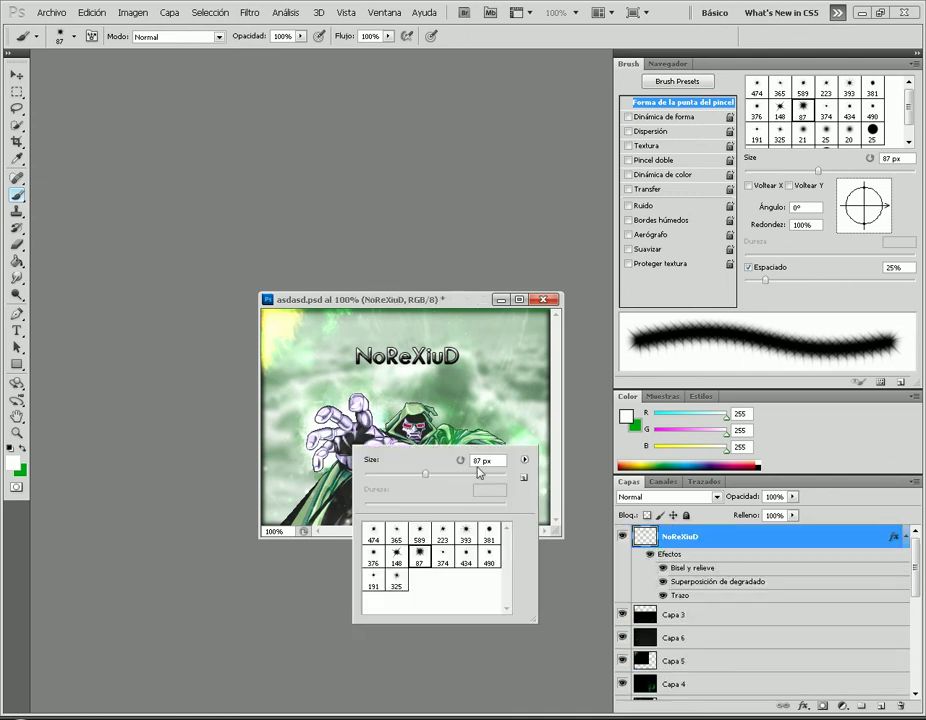
pyautogui.click(446, 535)
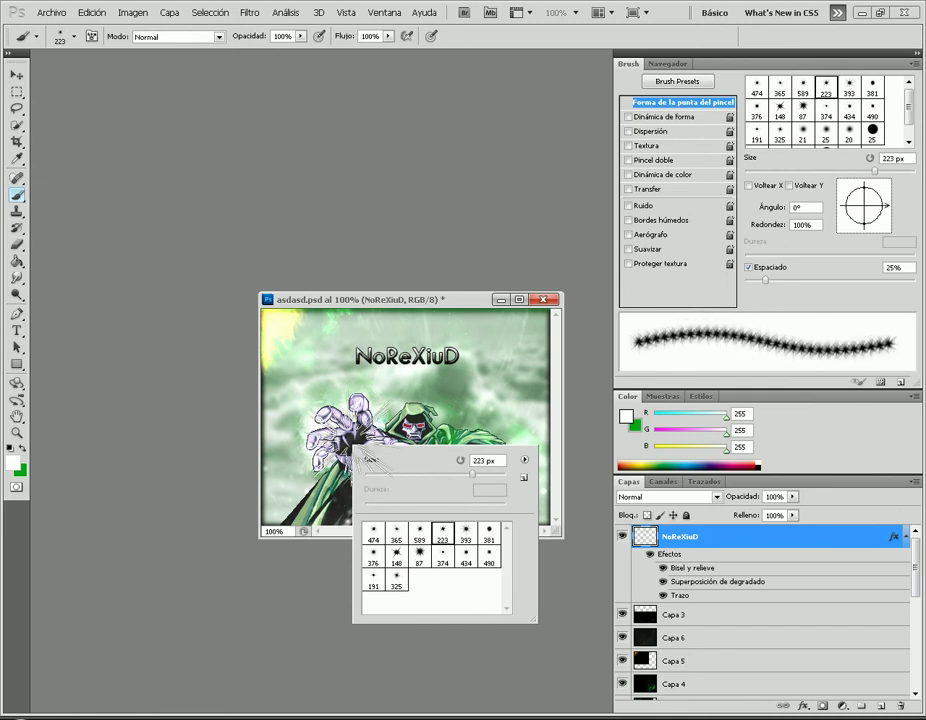
pyautogui.click(353, 441)
pyautogui.hotkey('ctrl', 'z')
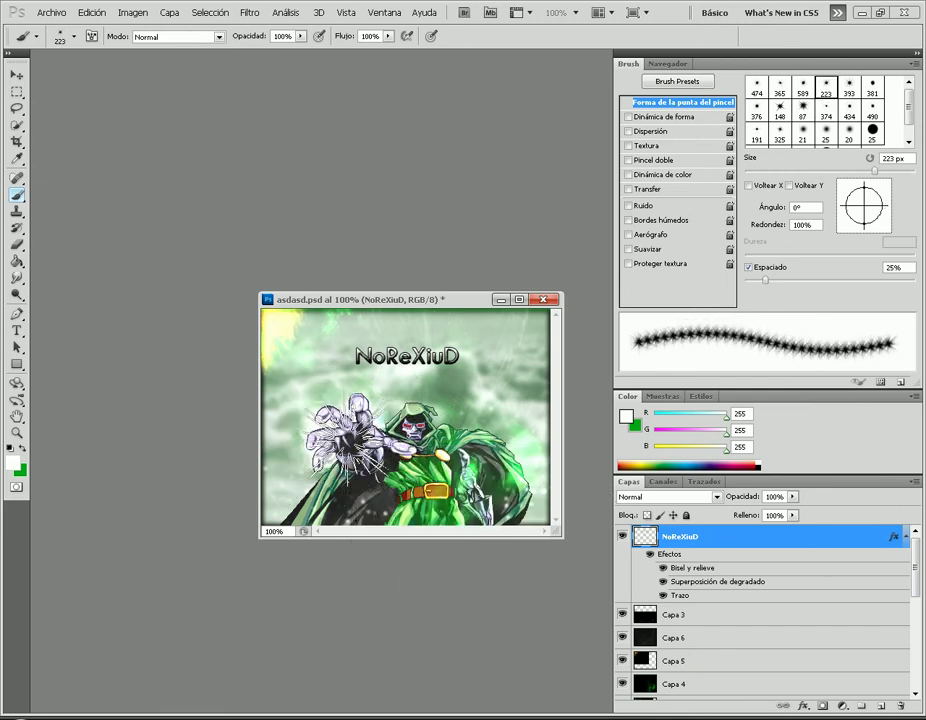
pyautogui.hotkey('ctrl', 'z')
pyautogui.hotkey('ctrl', 'z')
# Step: Try another white 223 px flare stamp over the character's palm and undo it
pyautogui.scroll(-5, 768, 646)
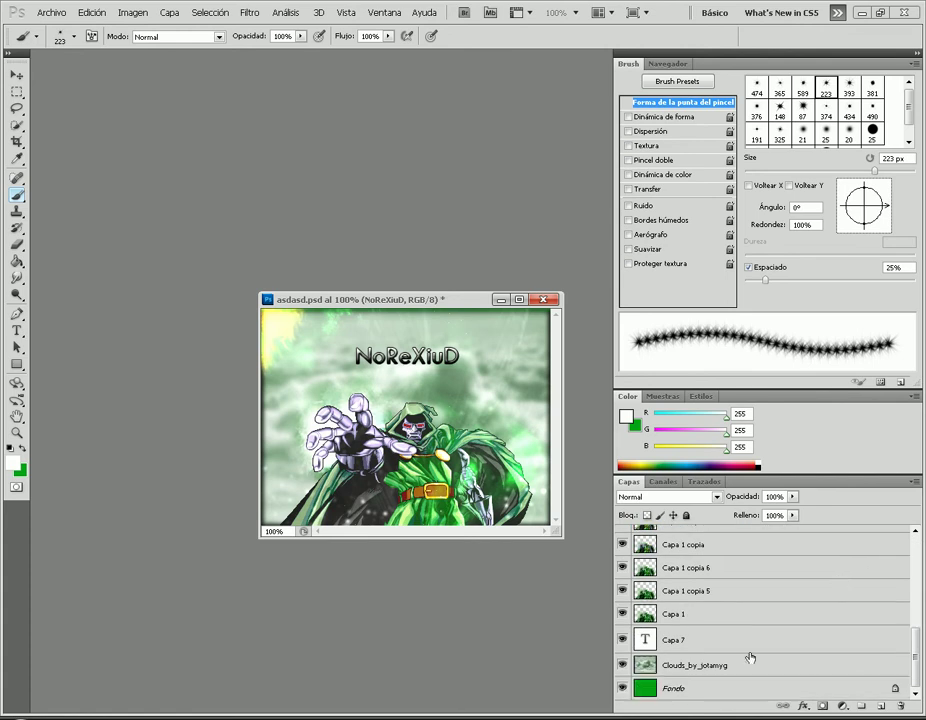
pyautogui.scroll(2, 690, 573)
pyautogui.click(697, 562)
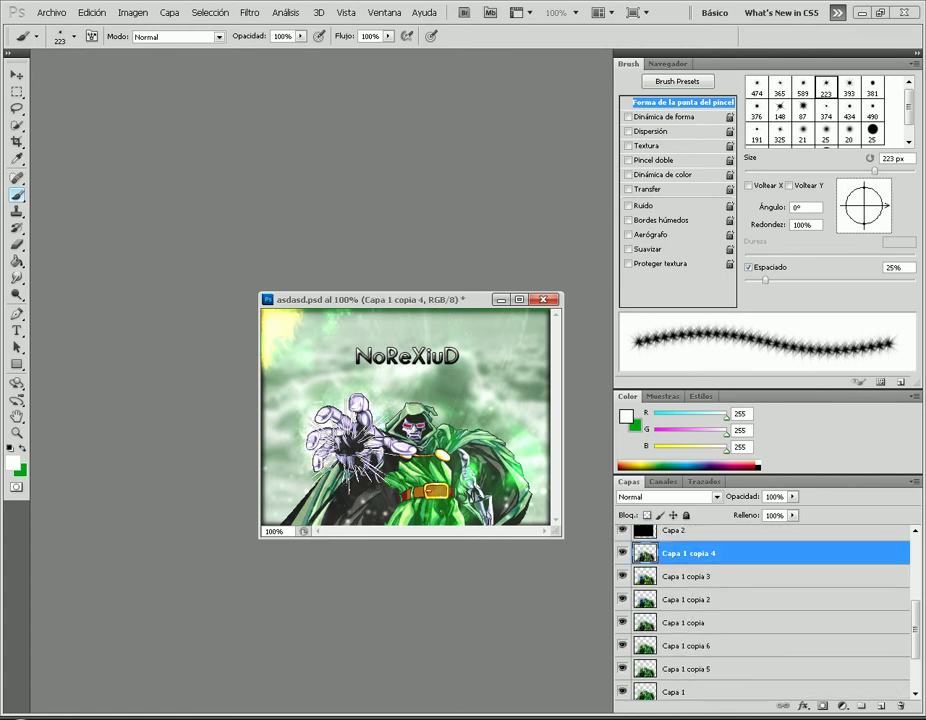
pyautogui.hotkey('alt', '.')
pyautogui.click(355, 437)
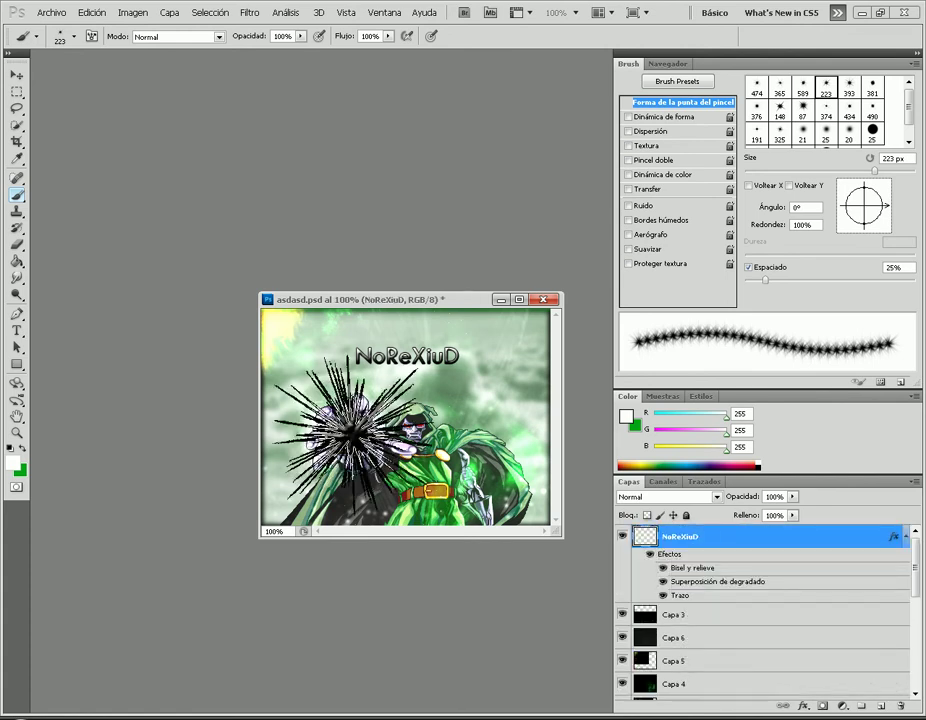
pyautogui.hotkey('ctrl', 'z')
# Step: Stamp a white 223 px flare in the character's open palm on the Capa 1 copia 4 layer
pyautogui.scroll(-6, 694, 640)
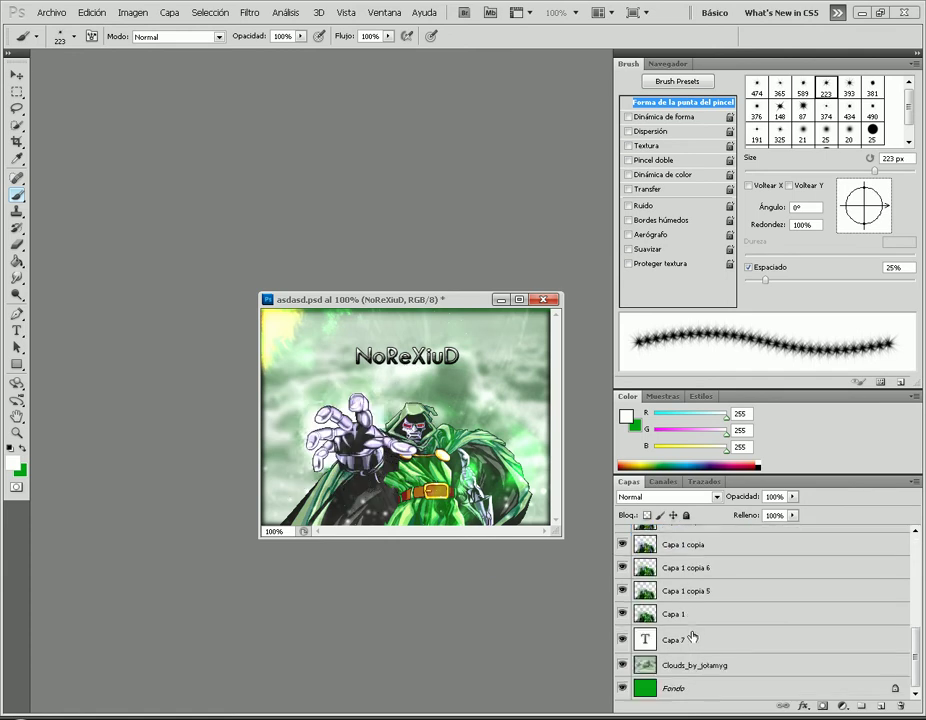
pyautogui.click(684, 643)
pyautogui.scroll(3, 690, 581)
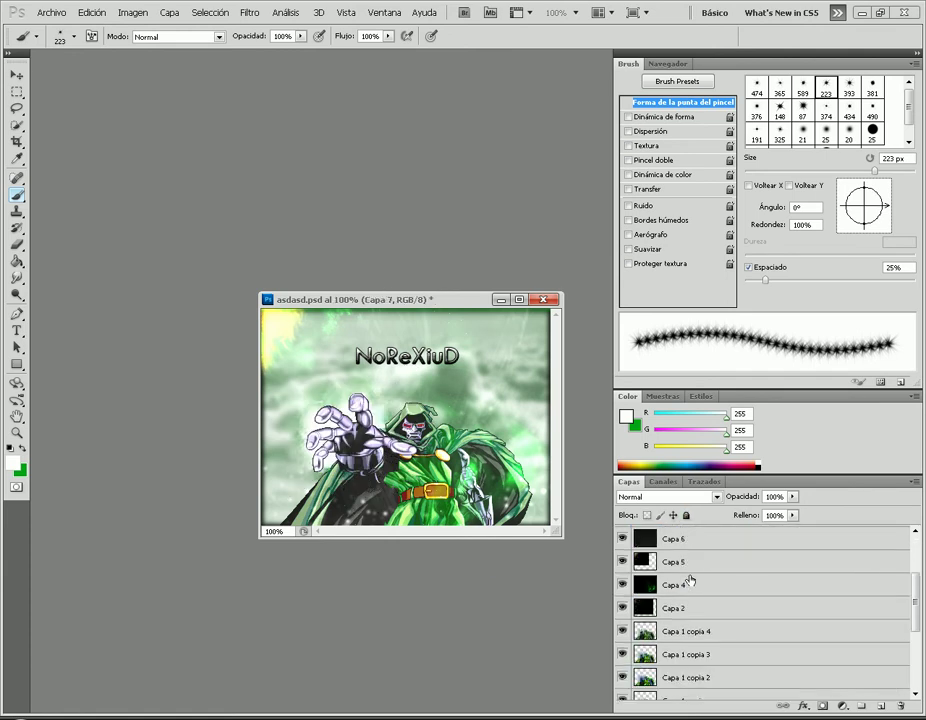
pyautogui.click(689, 636)
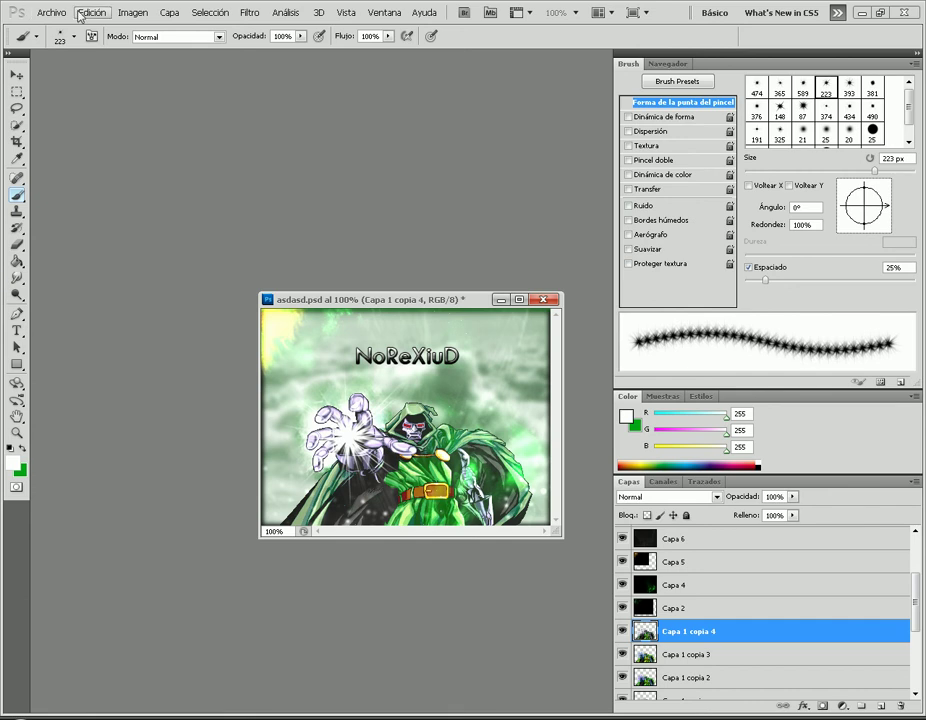
# Step: Switch to Notepad and replace the note's entire text with "Listo espero que les hayaGustado :D"
pyautogui.hotkey('alt', 'Tab')
pyautogui.hotkey('ctrl', 'a')
pyautogui.write('List')
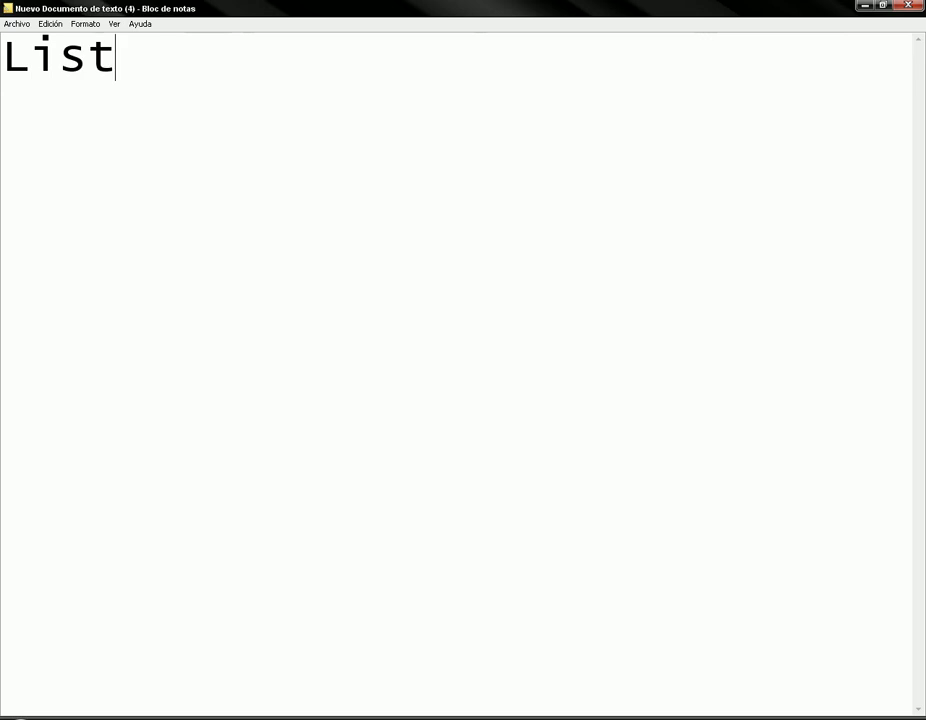
pyautogui.write('o espero que le')
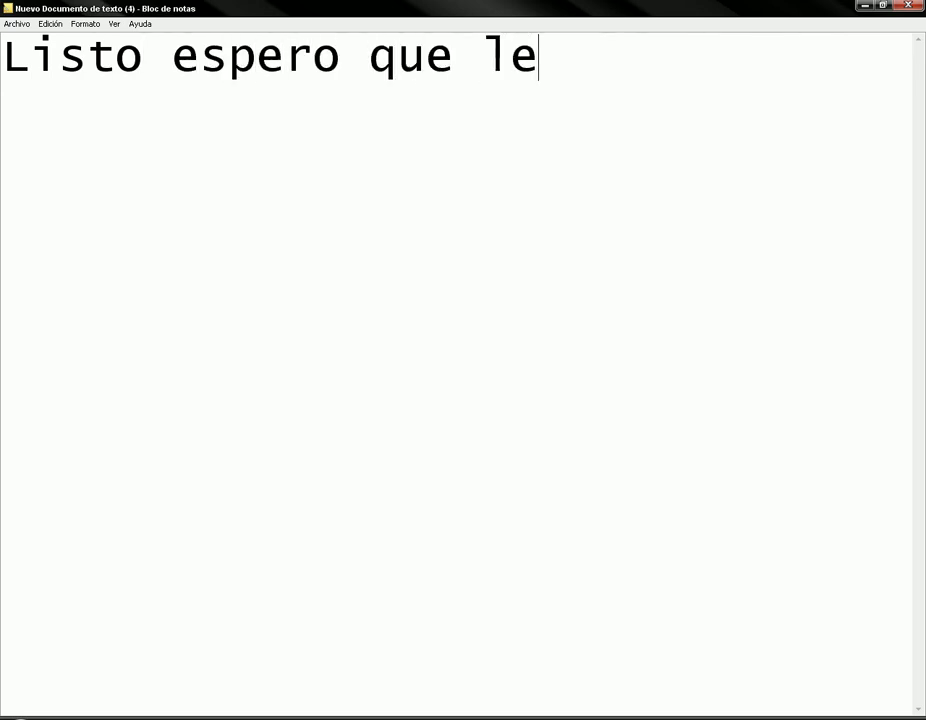
pyautogui.write('s hayaGus')
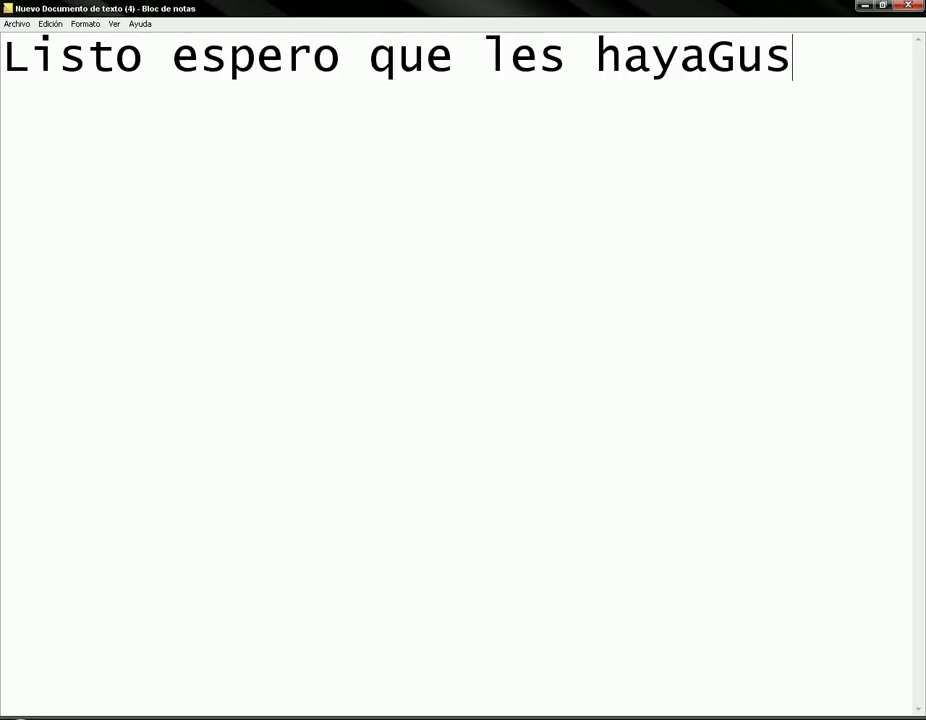
pyautogui.write('tado :D')
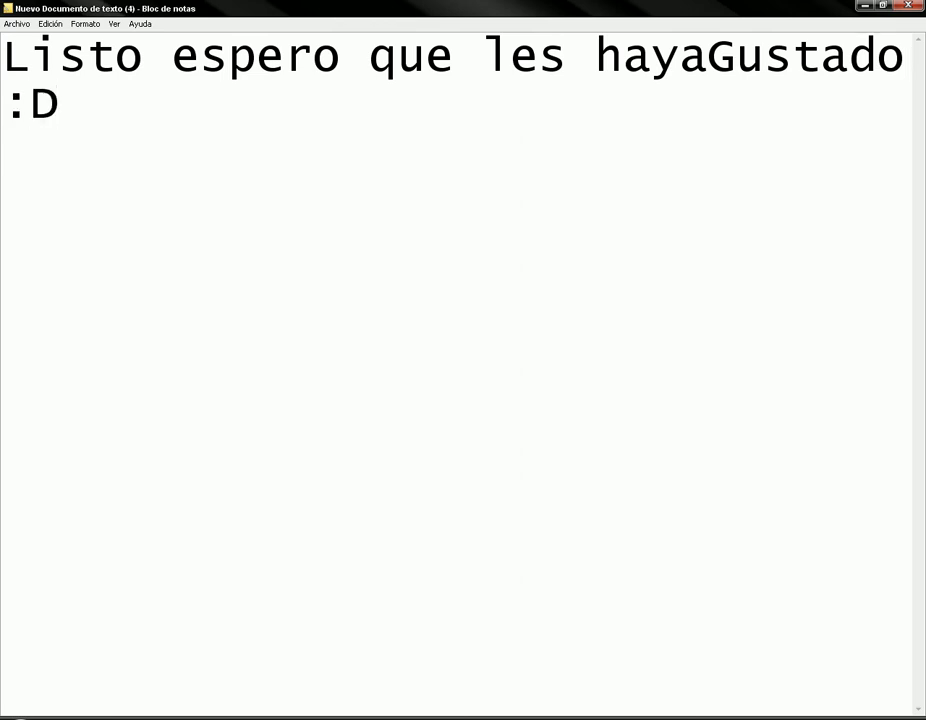
# Step: Add two new lines to the note reading "Exclusivo para CartelGZ" and "esta es una firma intermedia"
pyautogui.press('Return')
pyautogui.write('Ex')
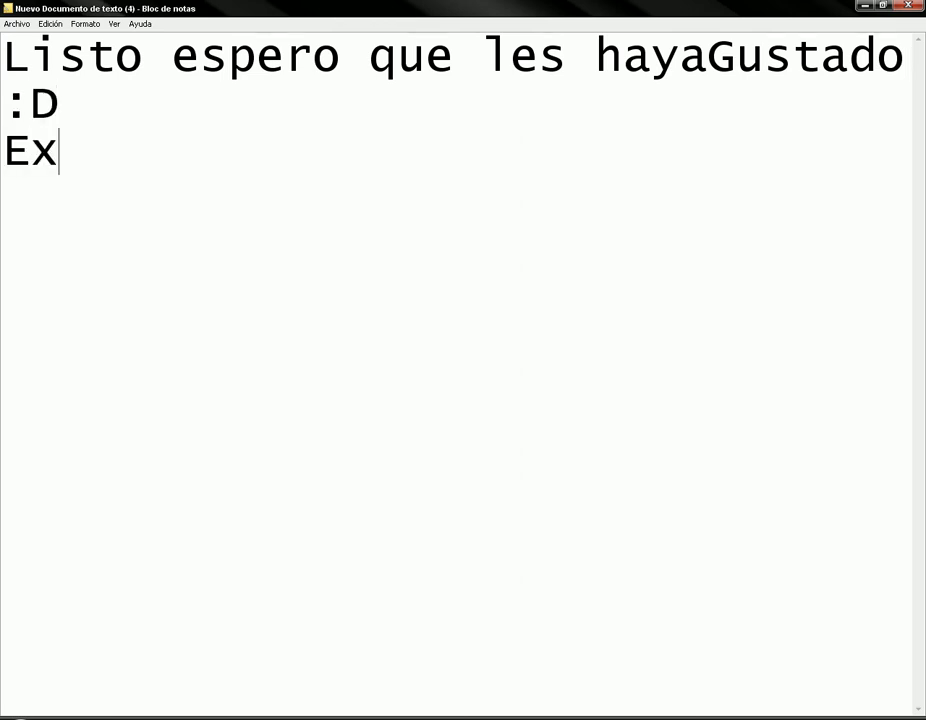
pyautogui.write('clusivo para')
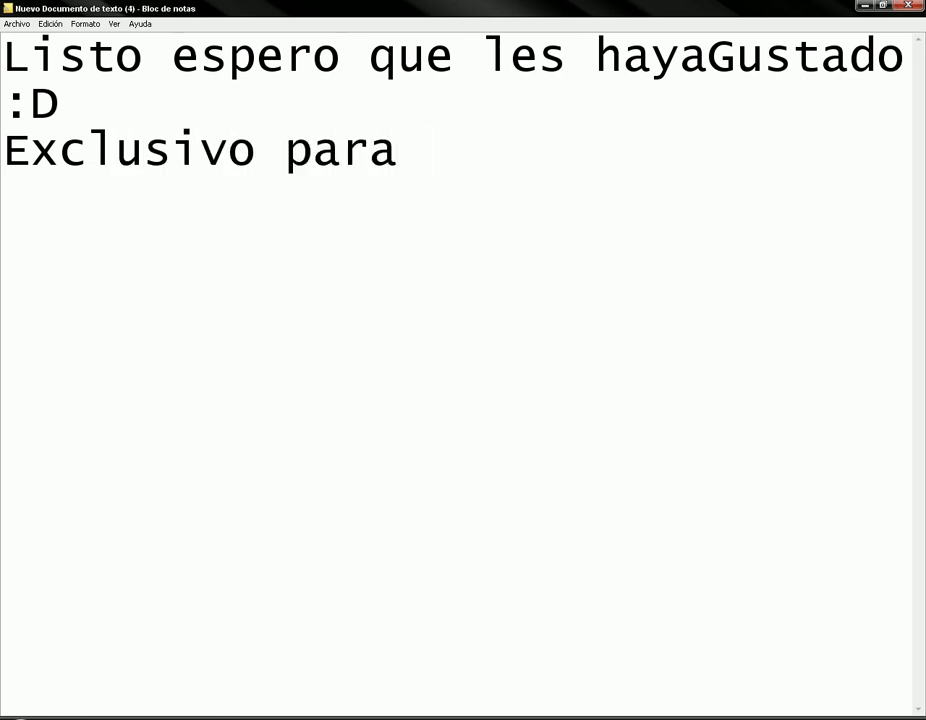
pyautogui.write(' Carte')
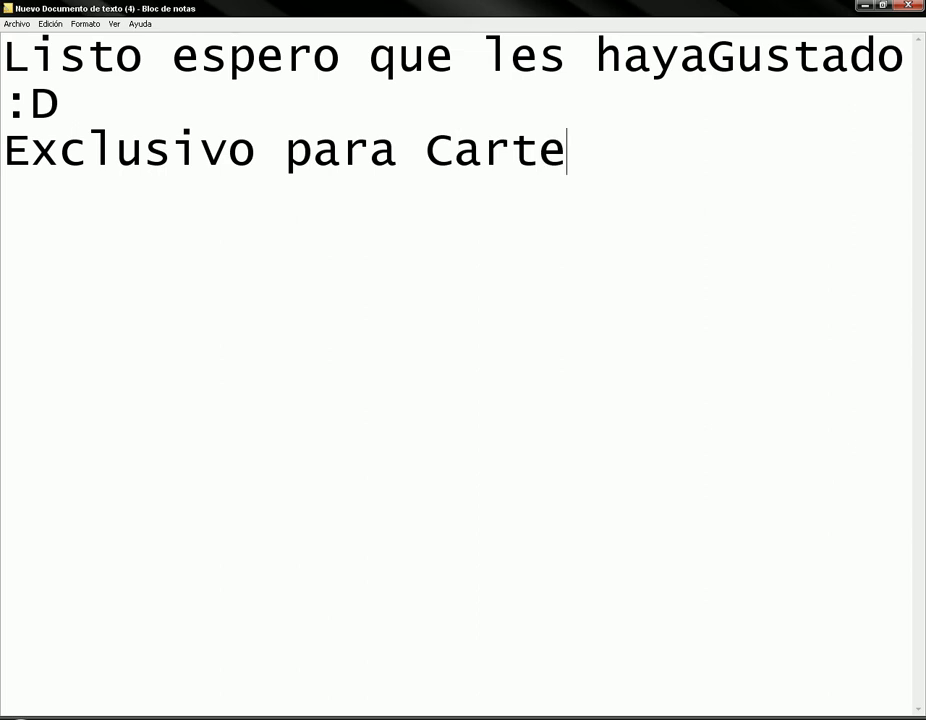
pyautogui.write('lGZ')
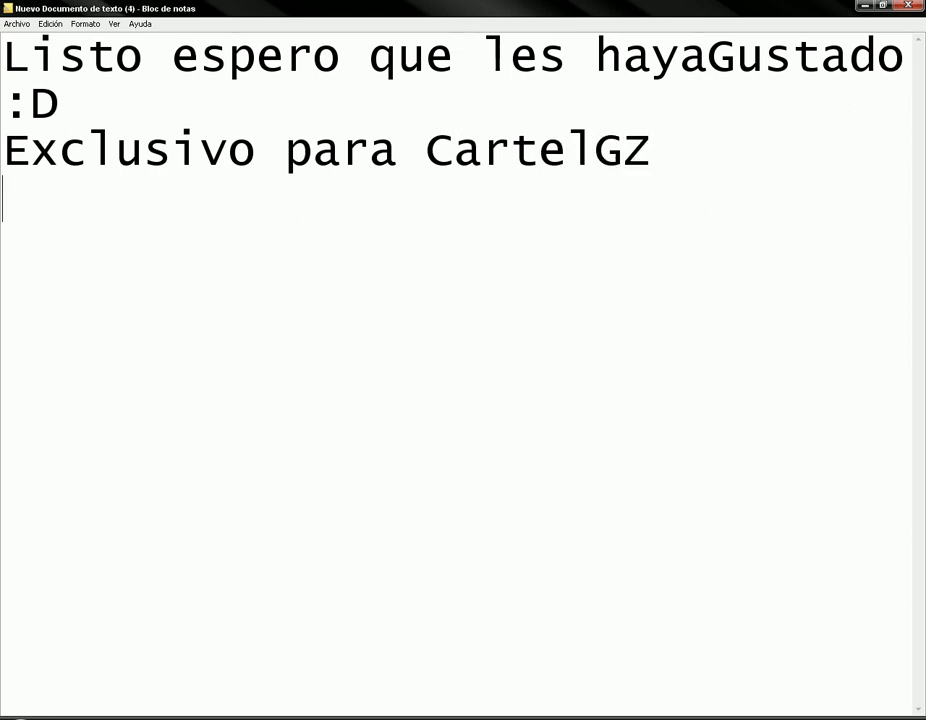
pyautogui.press('Return')
pyautogui.write('esta es u')
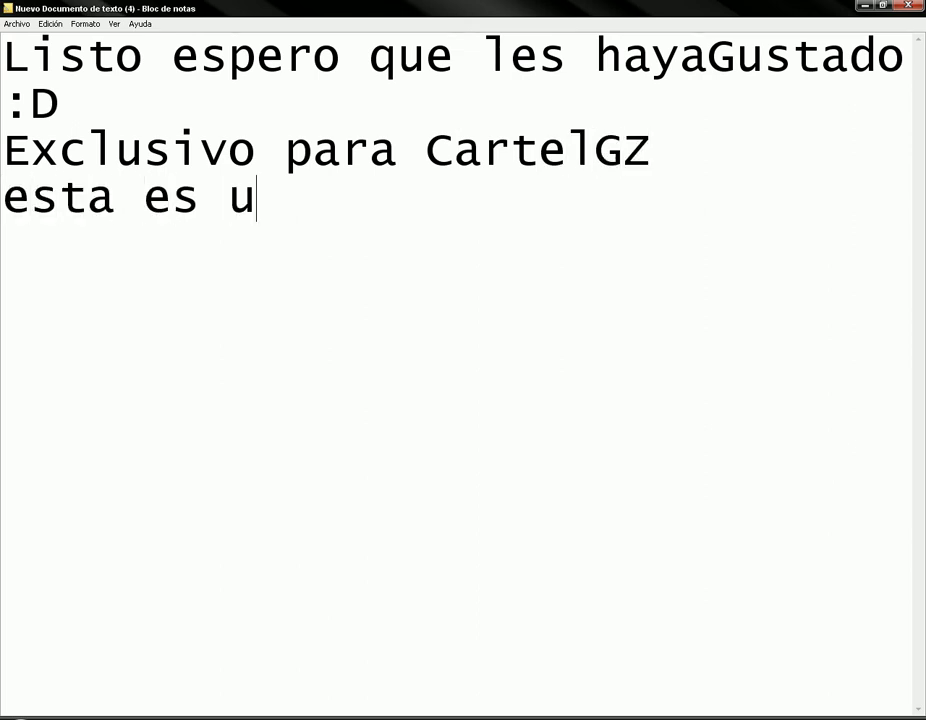
pyautogui.write('na firma int')
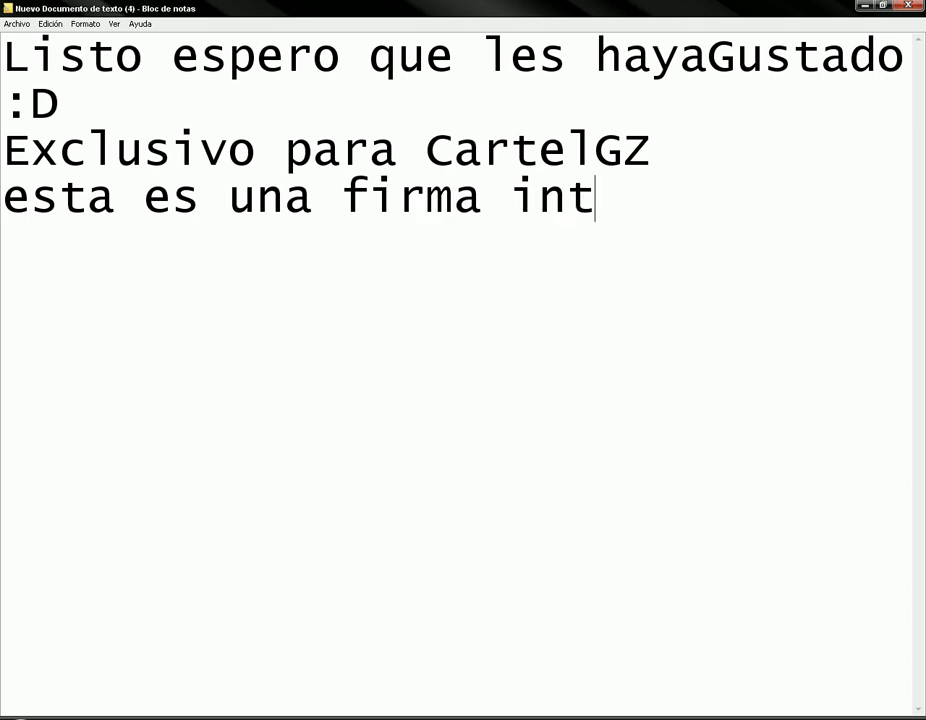
pyautogui.write('ermedia')
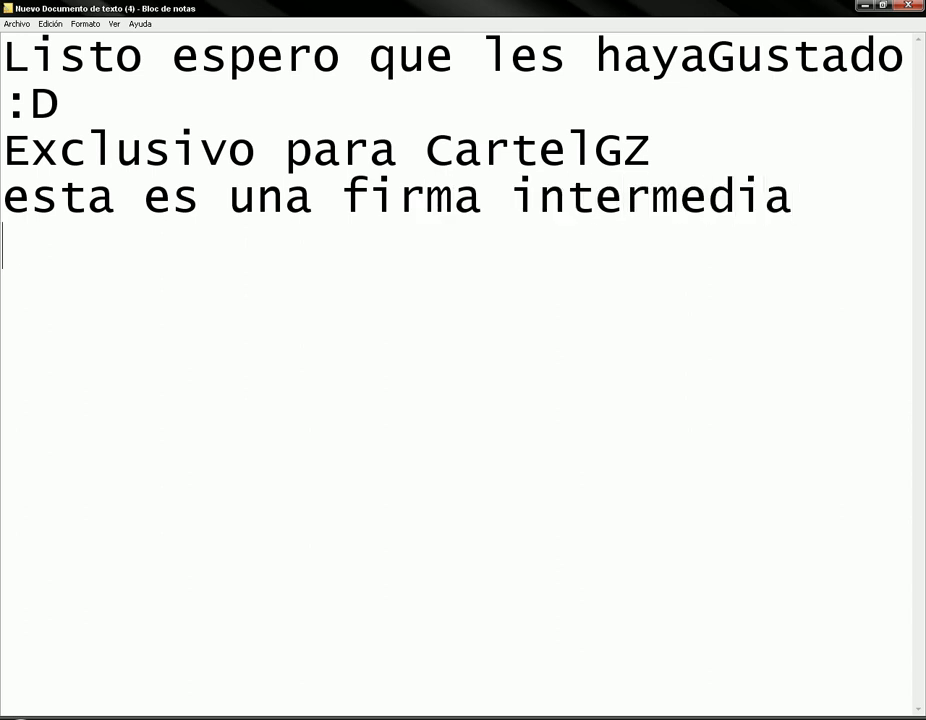
# Step: Add the line "por o menos una avanzada se hace en 5 partes" to the note, followed by a line reading "una buena -.-"
pyautogui.press('Return')
pyautogui.write('por o ')
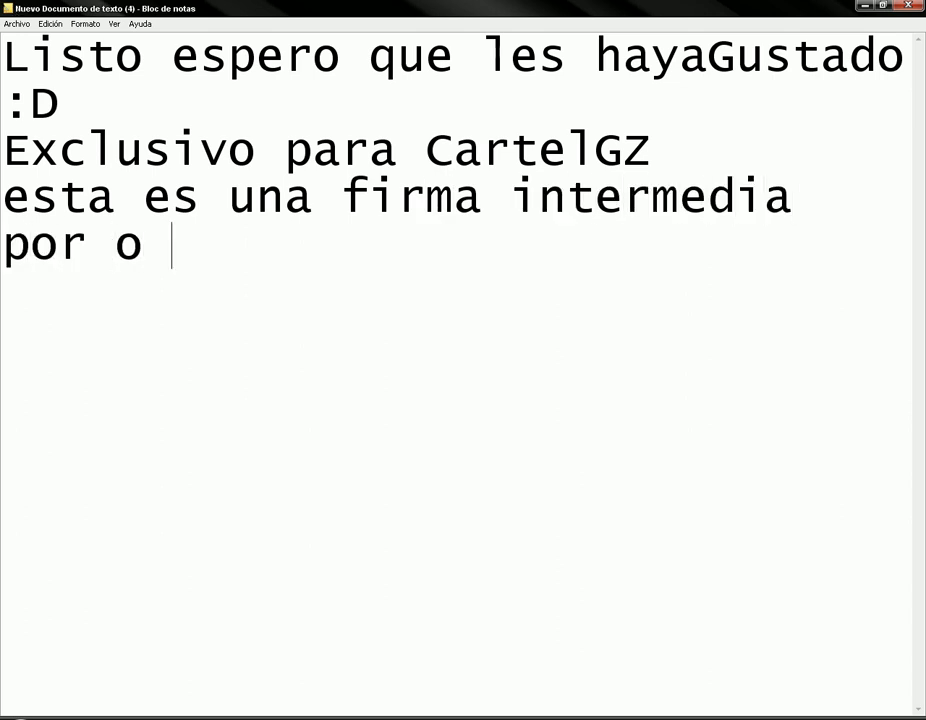
pyautogui.write('menos una a')
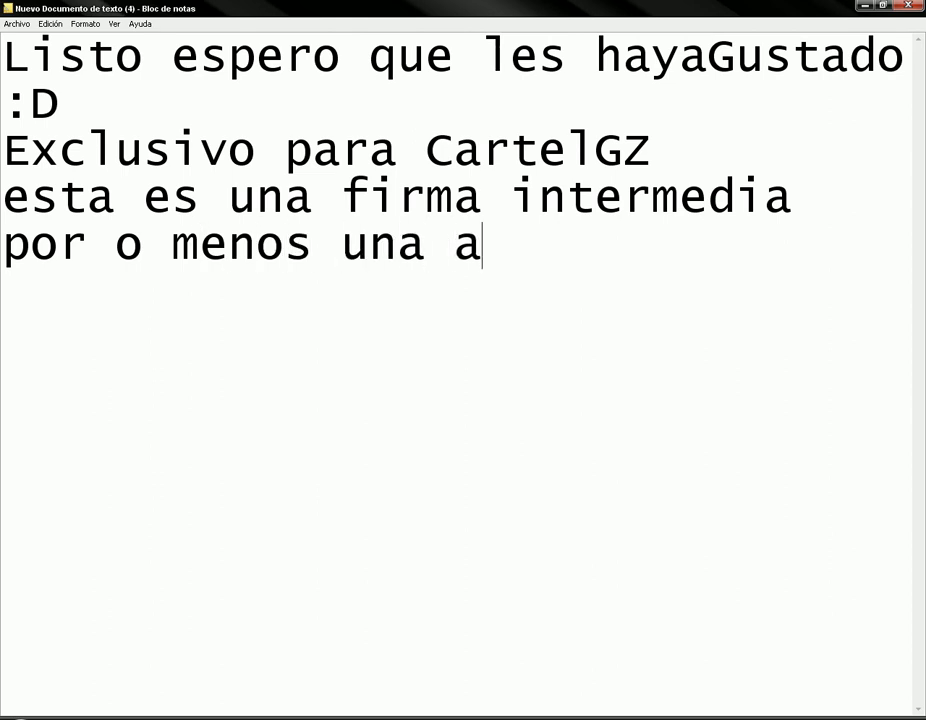
pyautogui.write('vanzada se ')
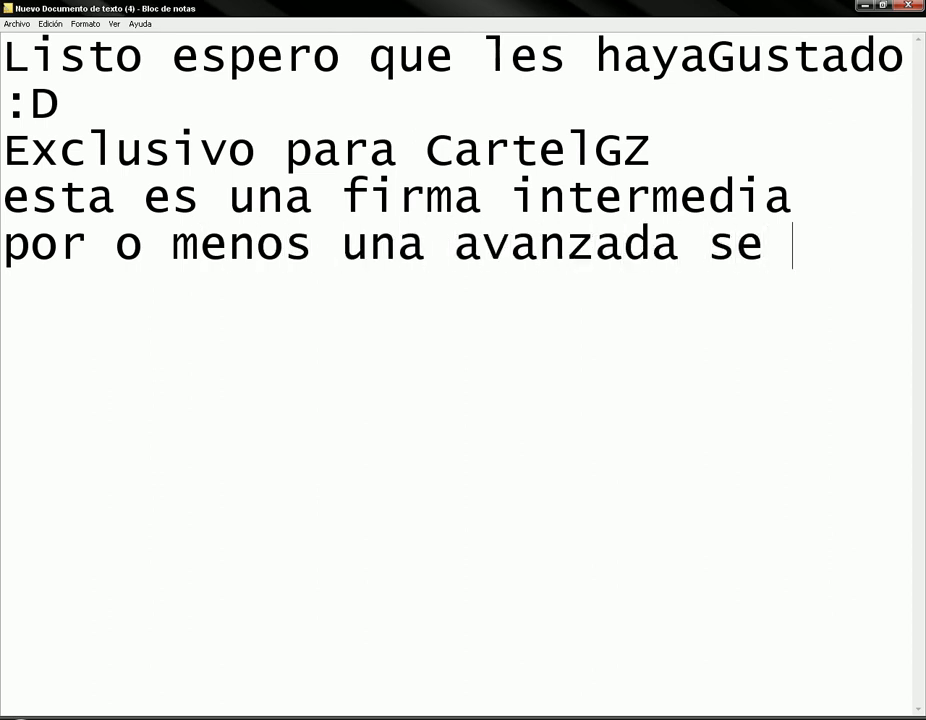
pyautogui.write('hace en 5 ')
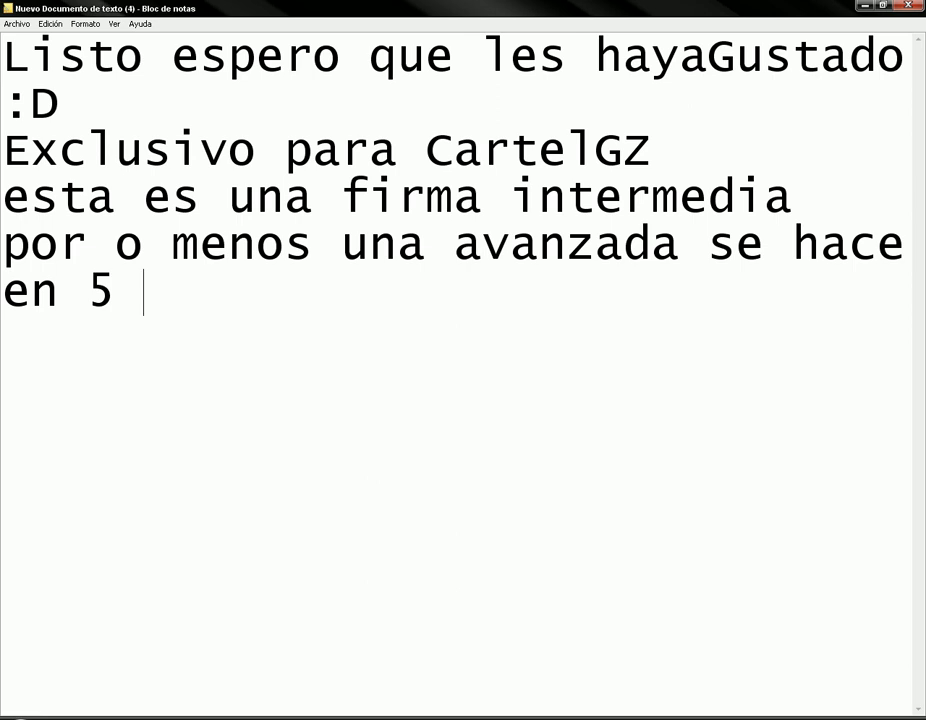
pyautogui.write('partes')
pyautogui.press('Return')
pyautogui.write('una')
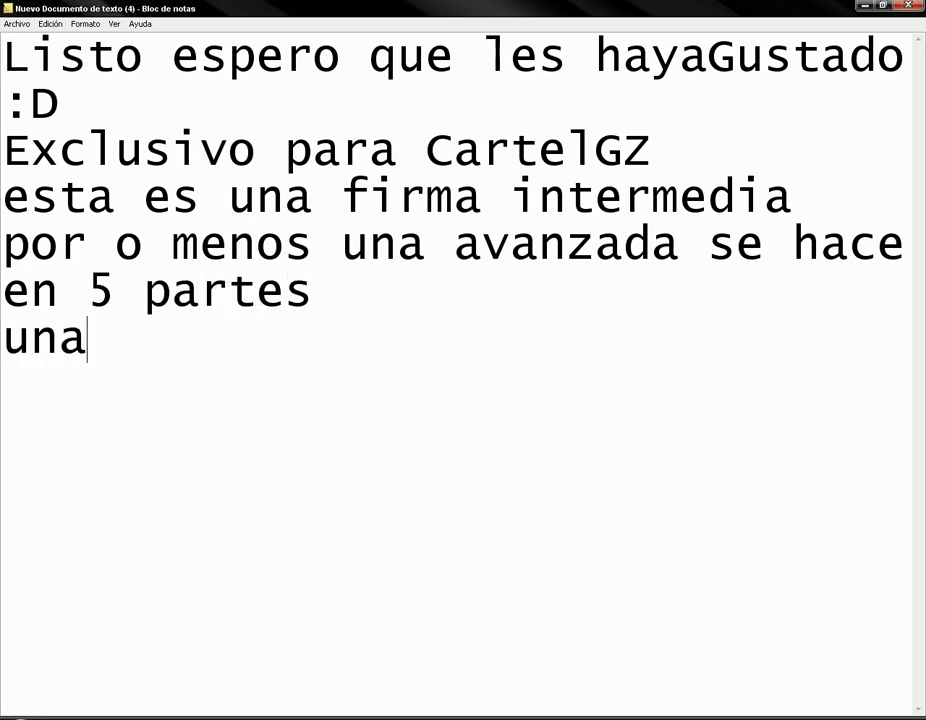
pyautogui.write(' buena -.-')
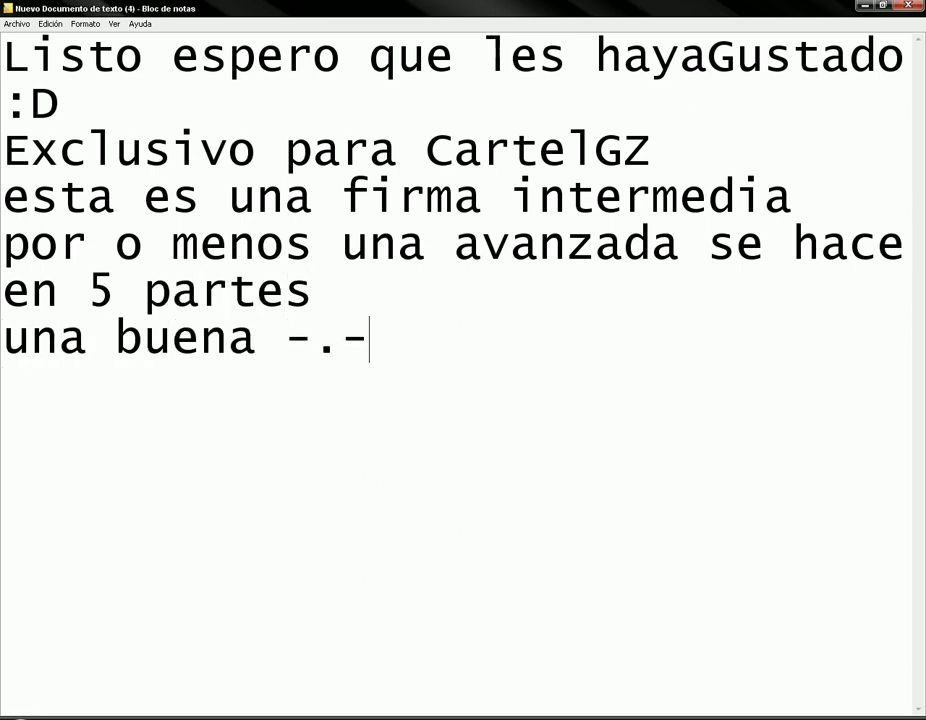